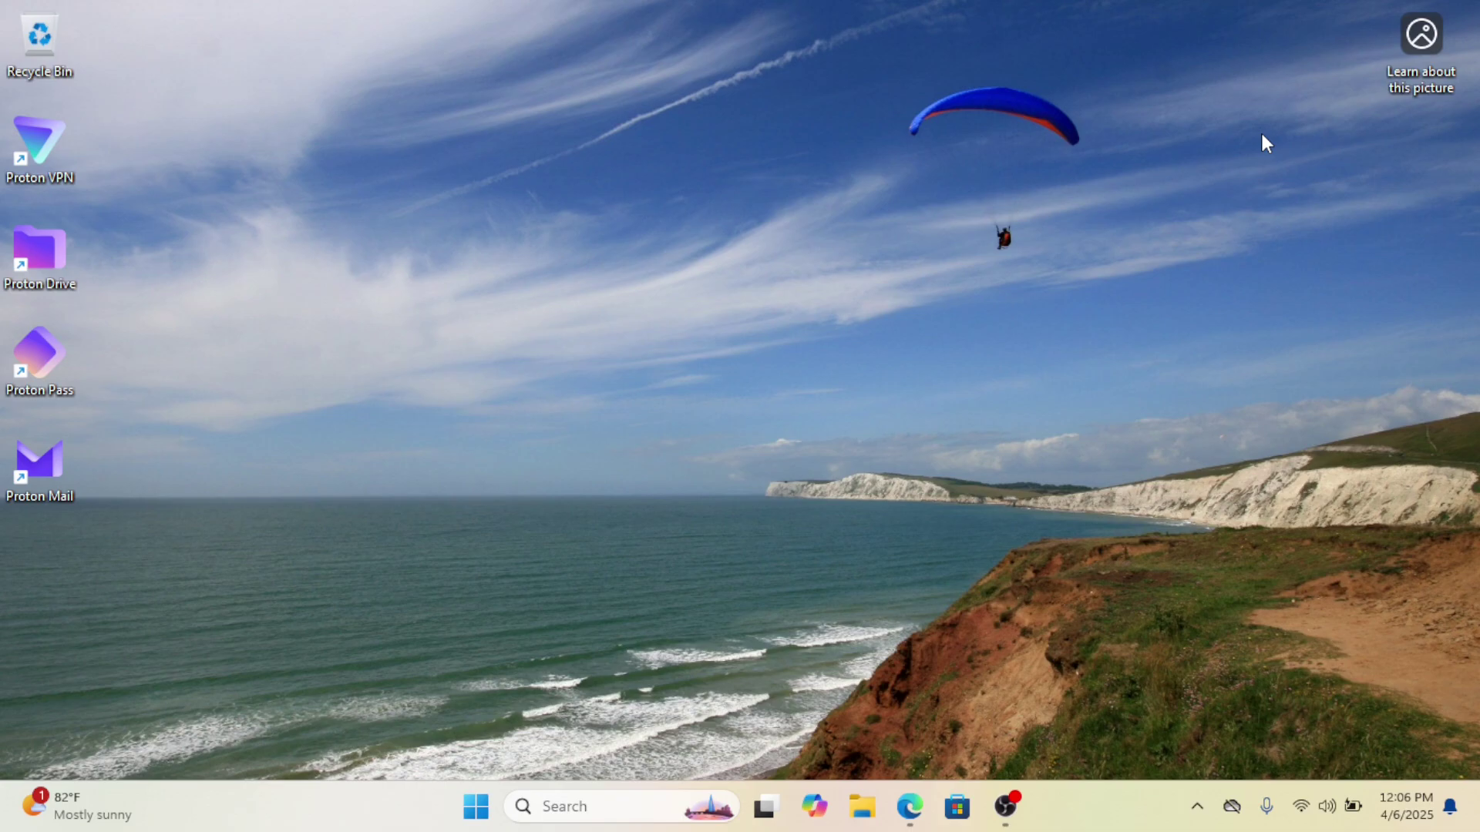
Open Task Manager from the taskbar, maximize it, and show the Details process list.
right_click(1098, 800)
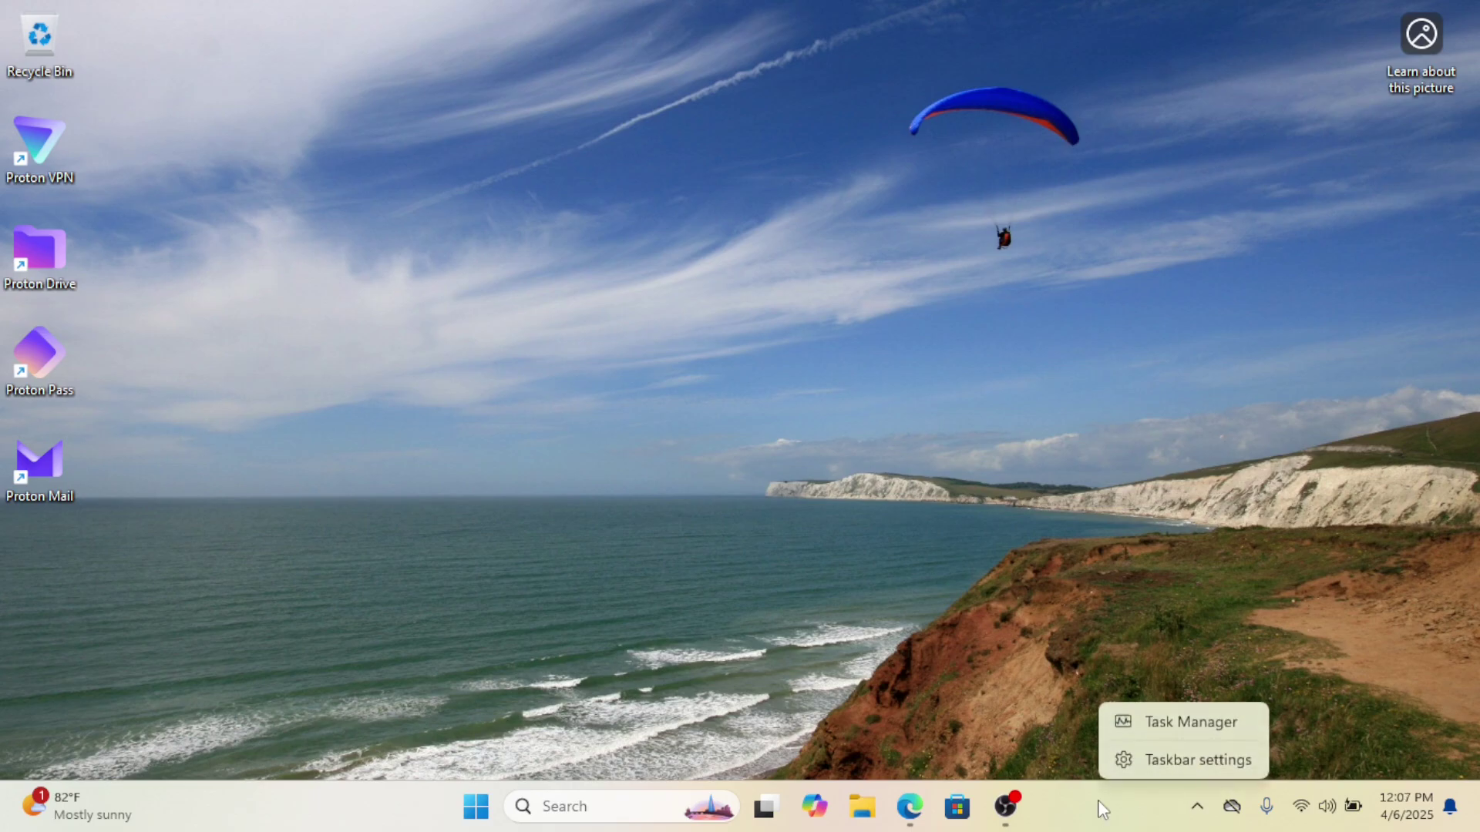
click(1174, 727)
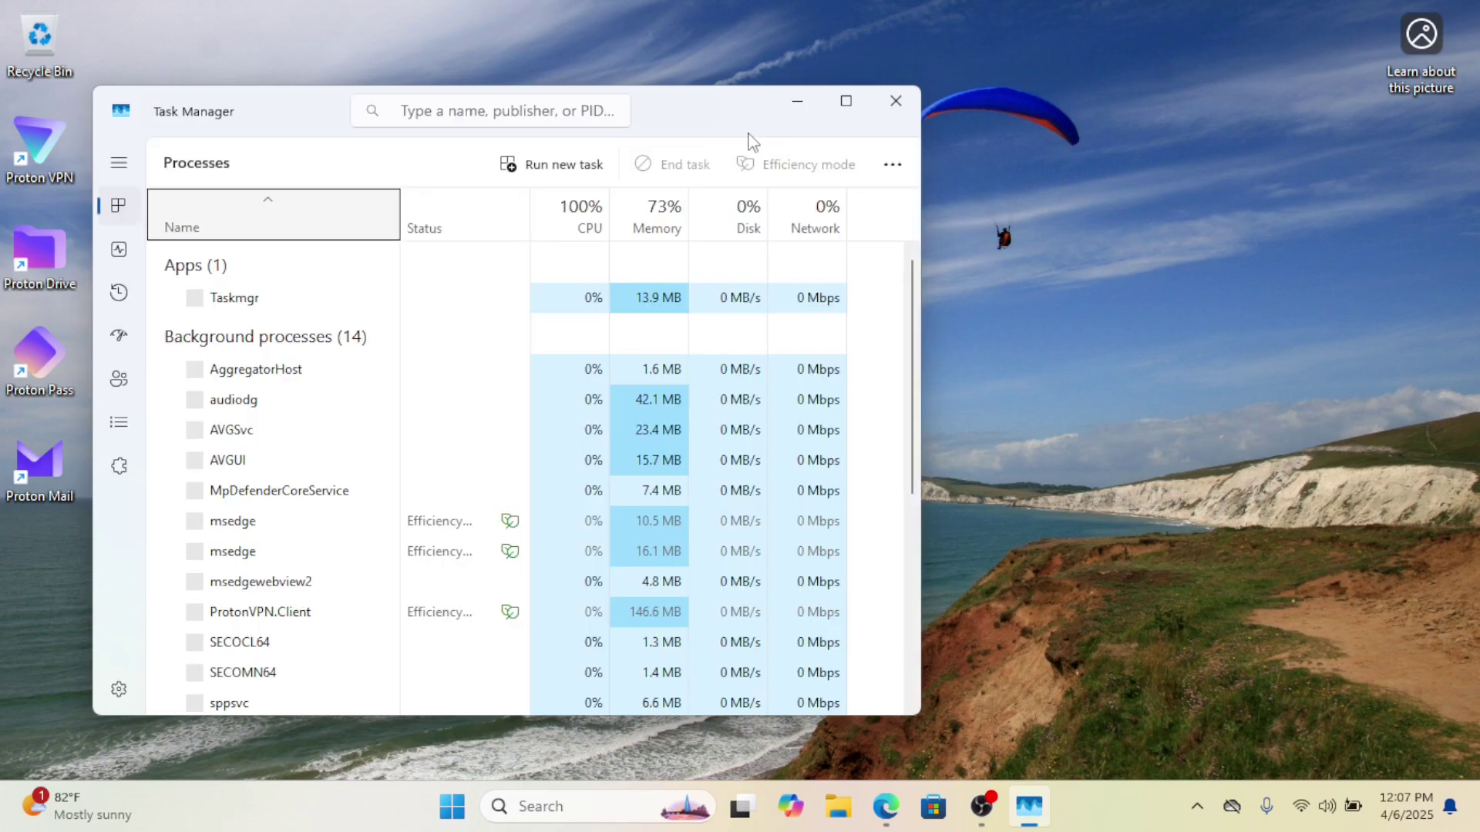
drag(659, 128, 849, 98)
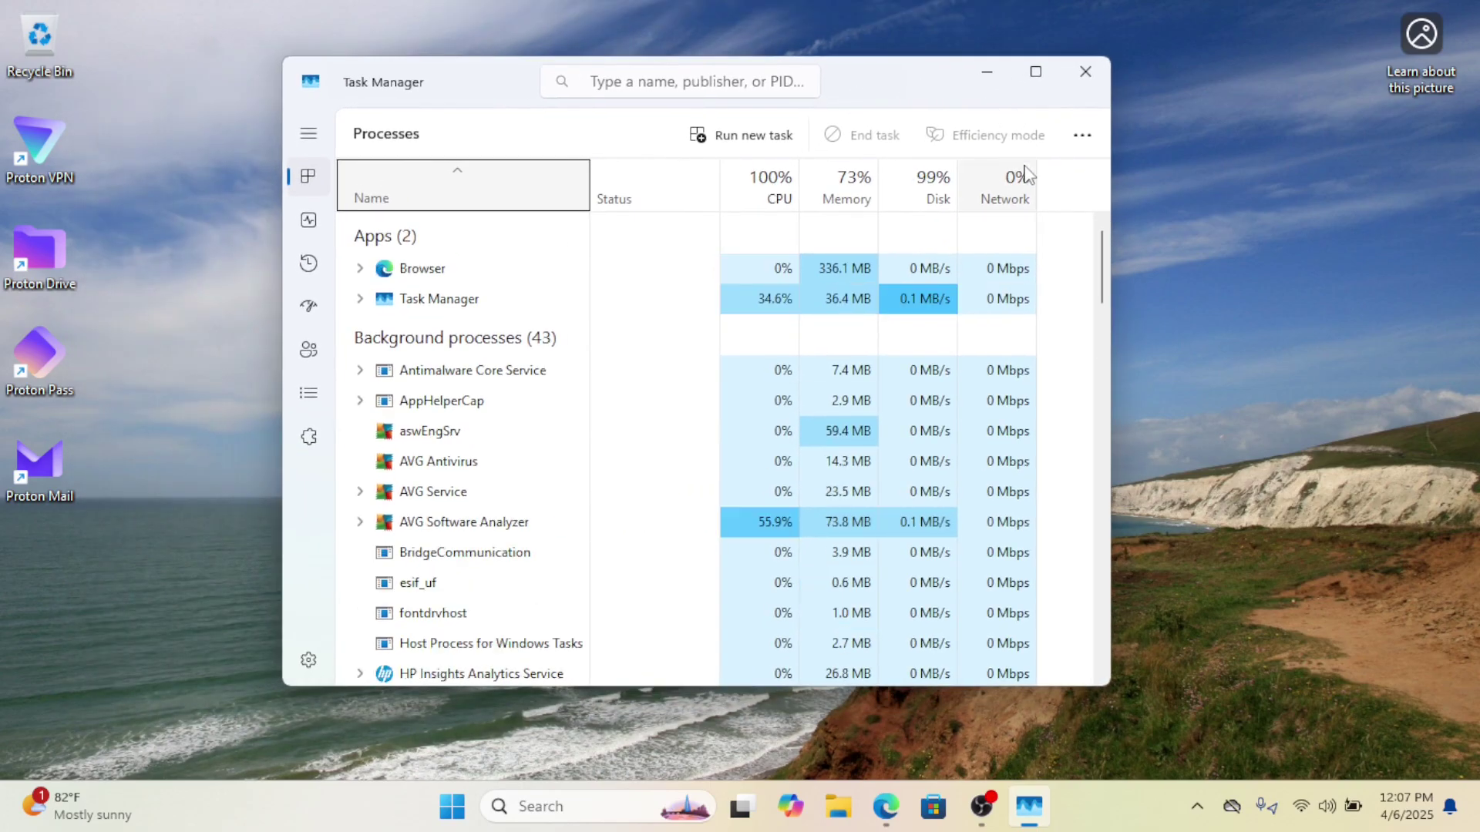
click(1035, 71)
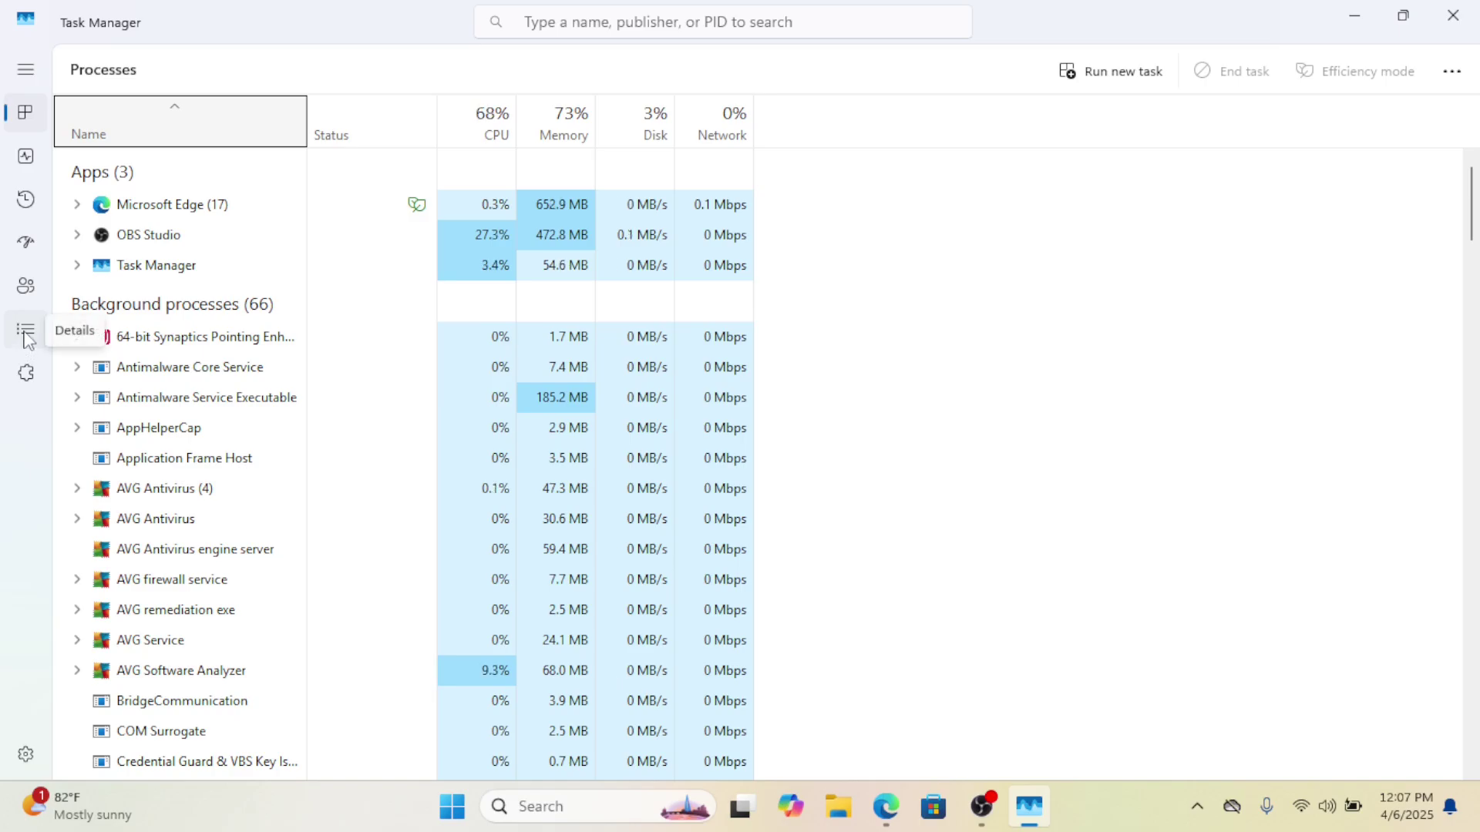
click(35, 333)
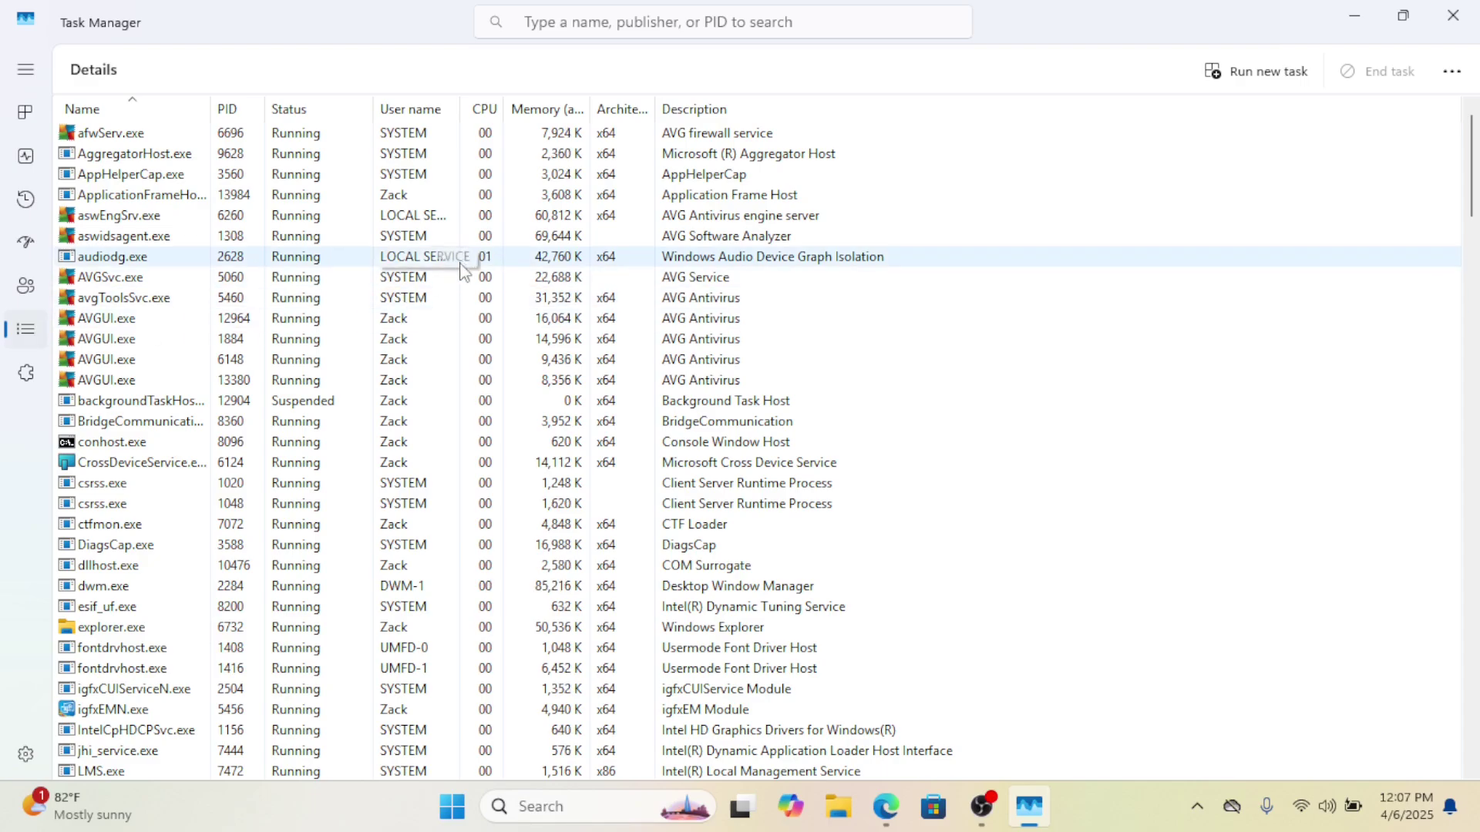
scroll(462, 277, down, 12)
scroll(462, 278, down, 7)
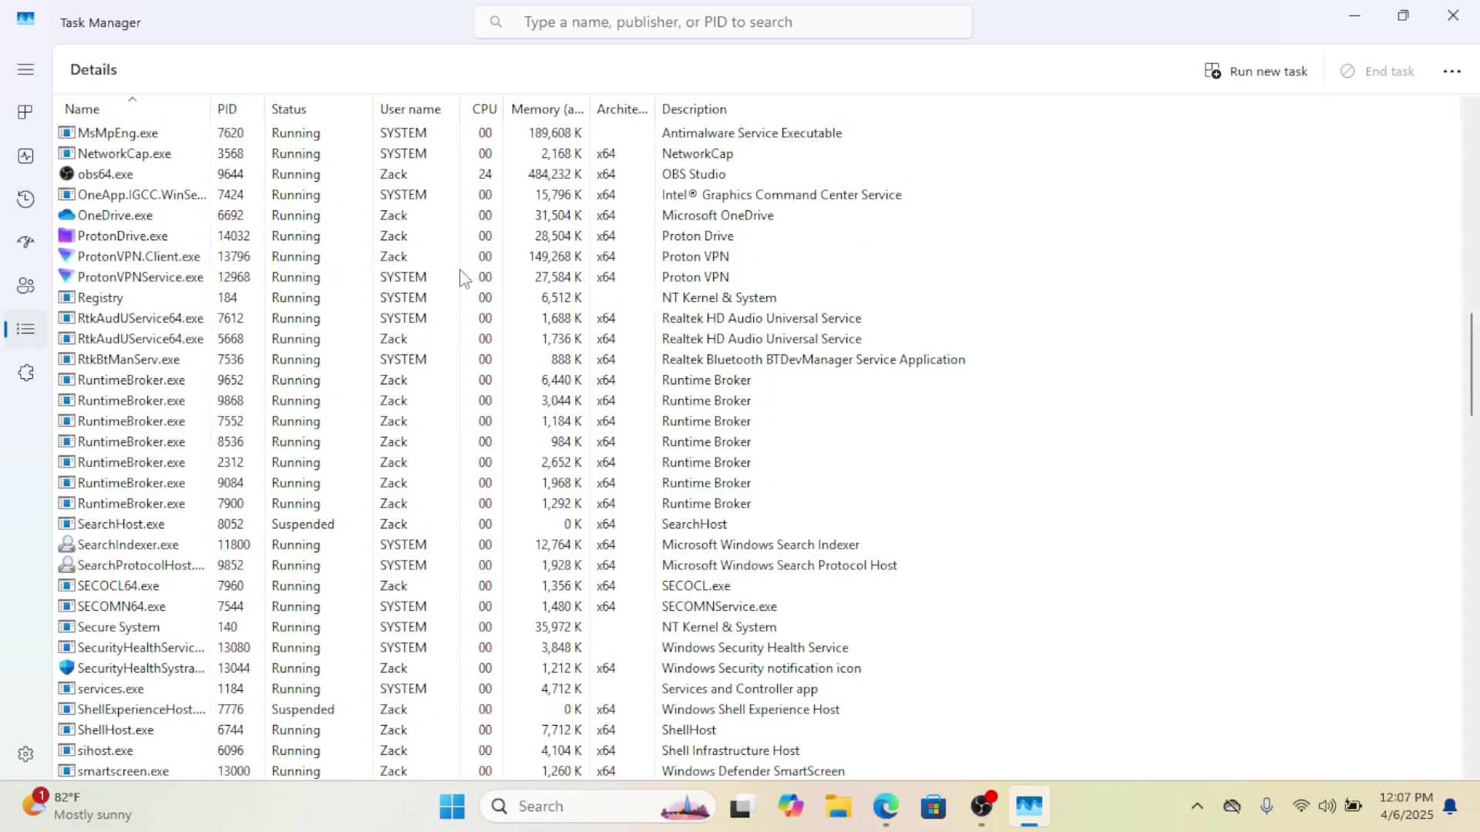
scroll(154, 231, up, 1)
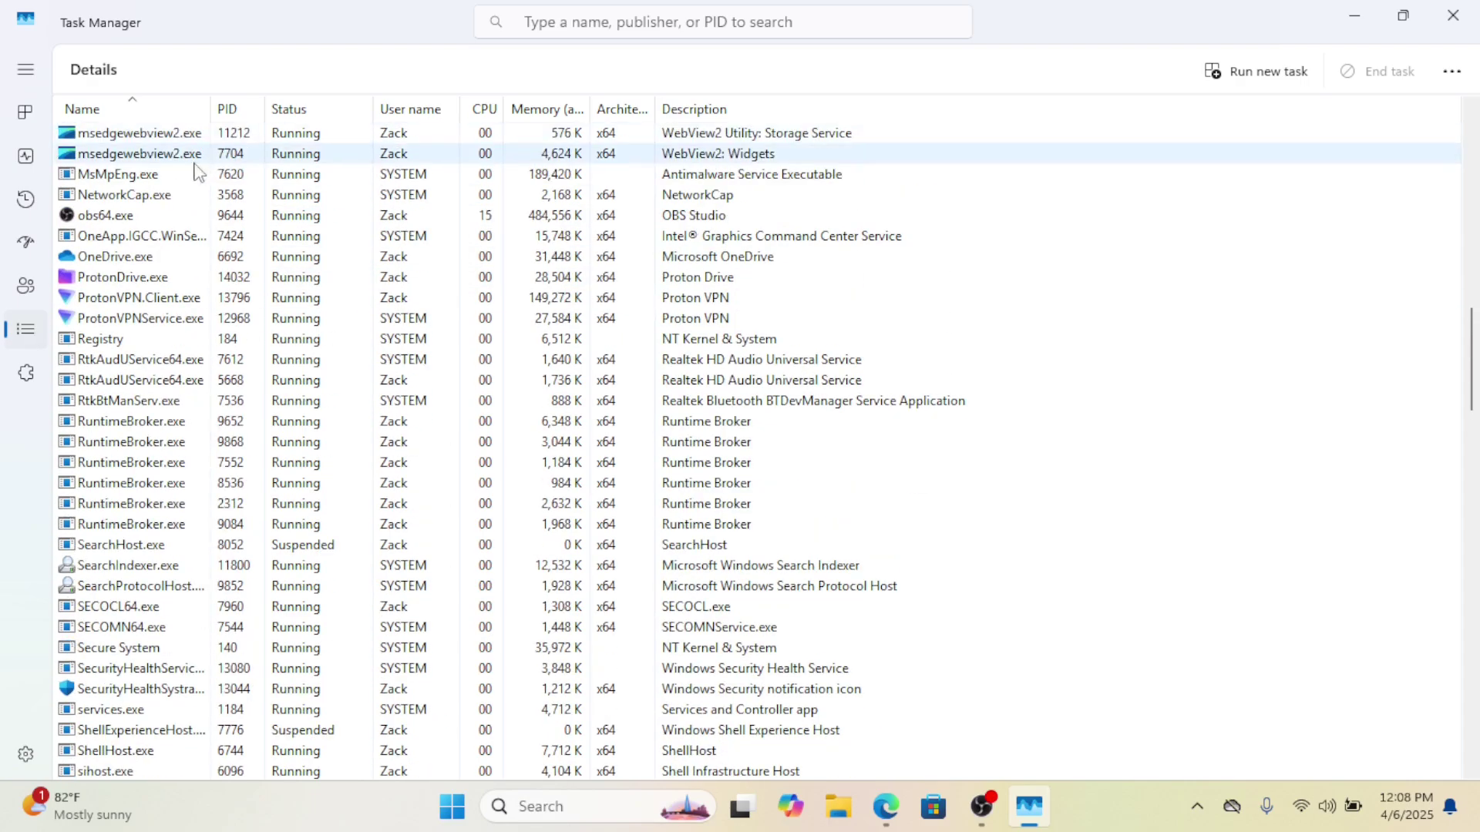
Set obs64.exe to High priority, confirm the change, and close Task Manager.
click(155, 218)
right_click(157, 219)
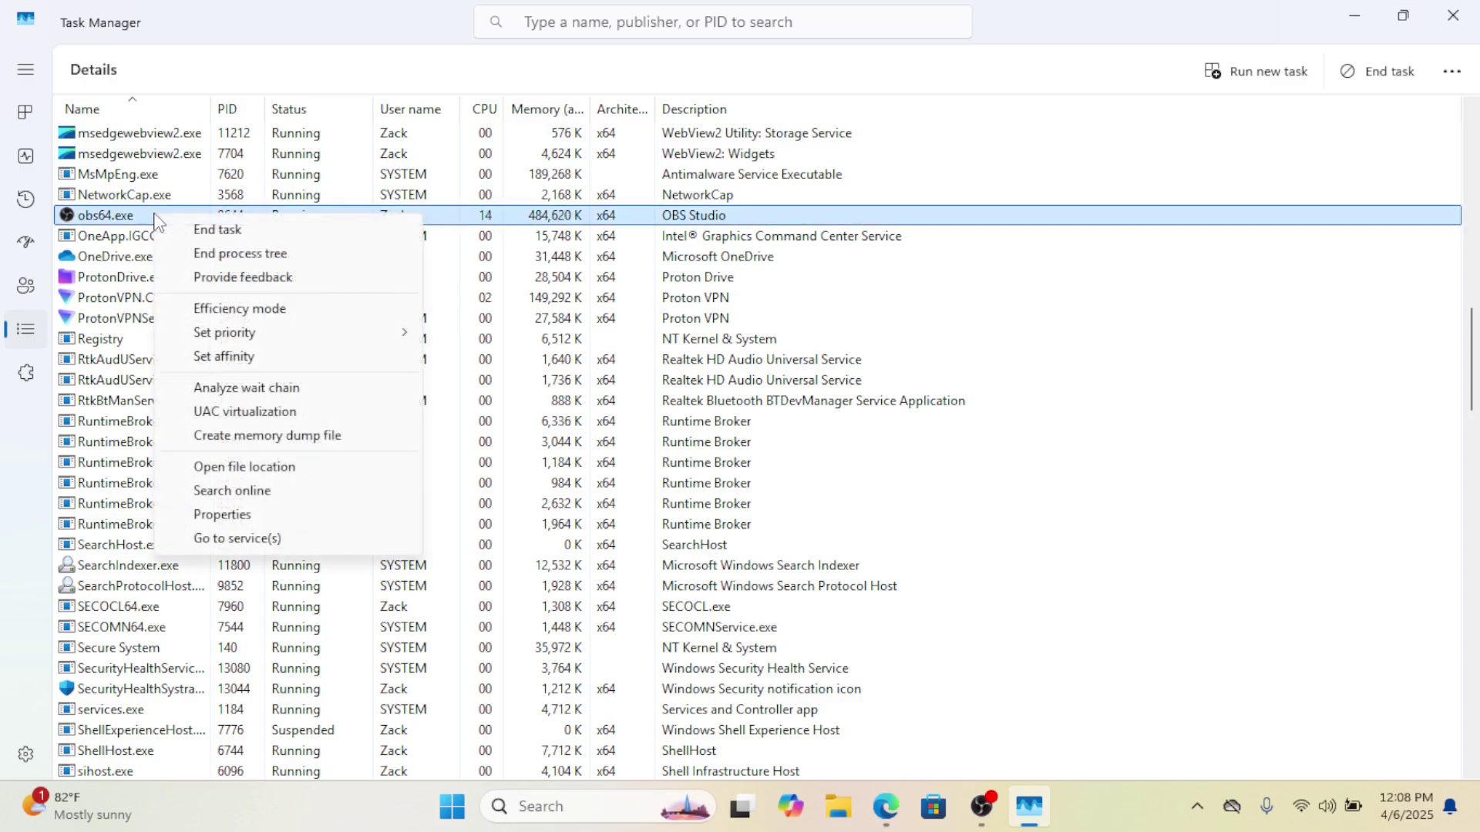
mouse_move(301, 344)
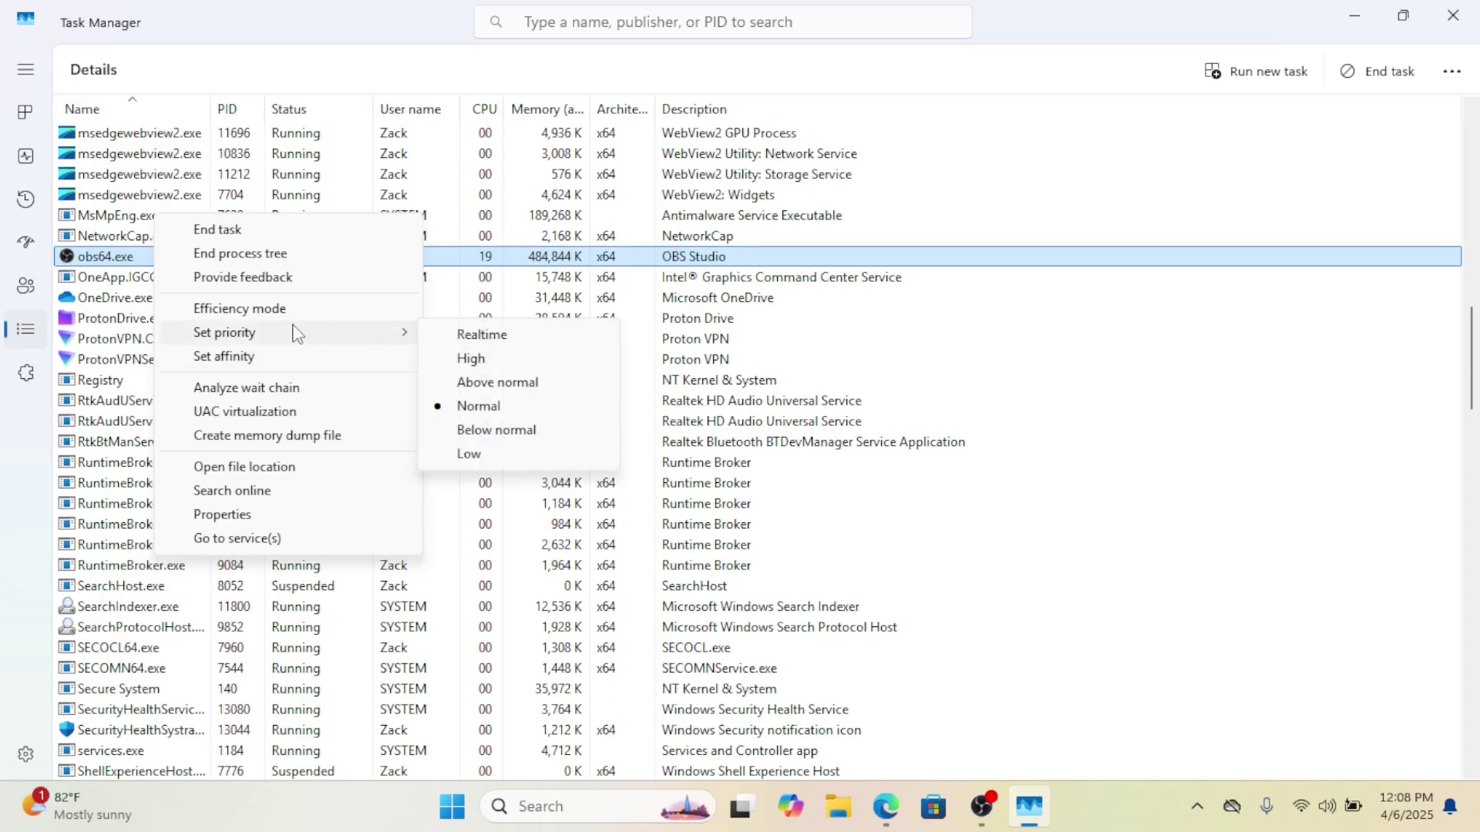
click(467, 360)
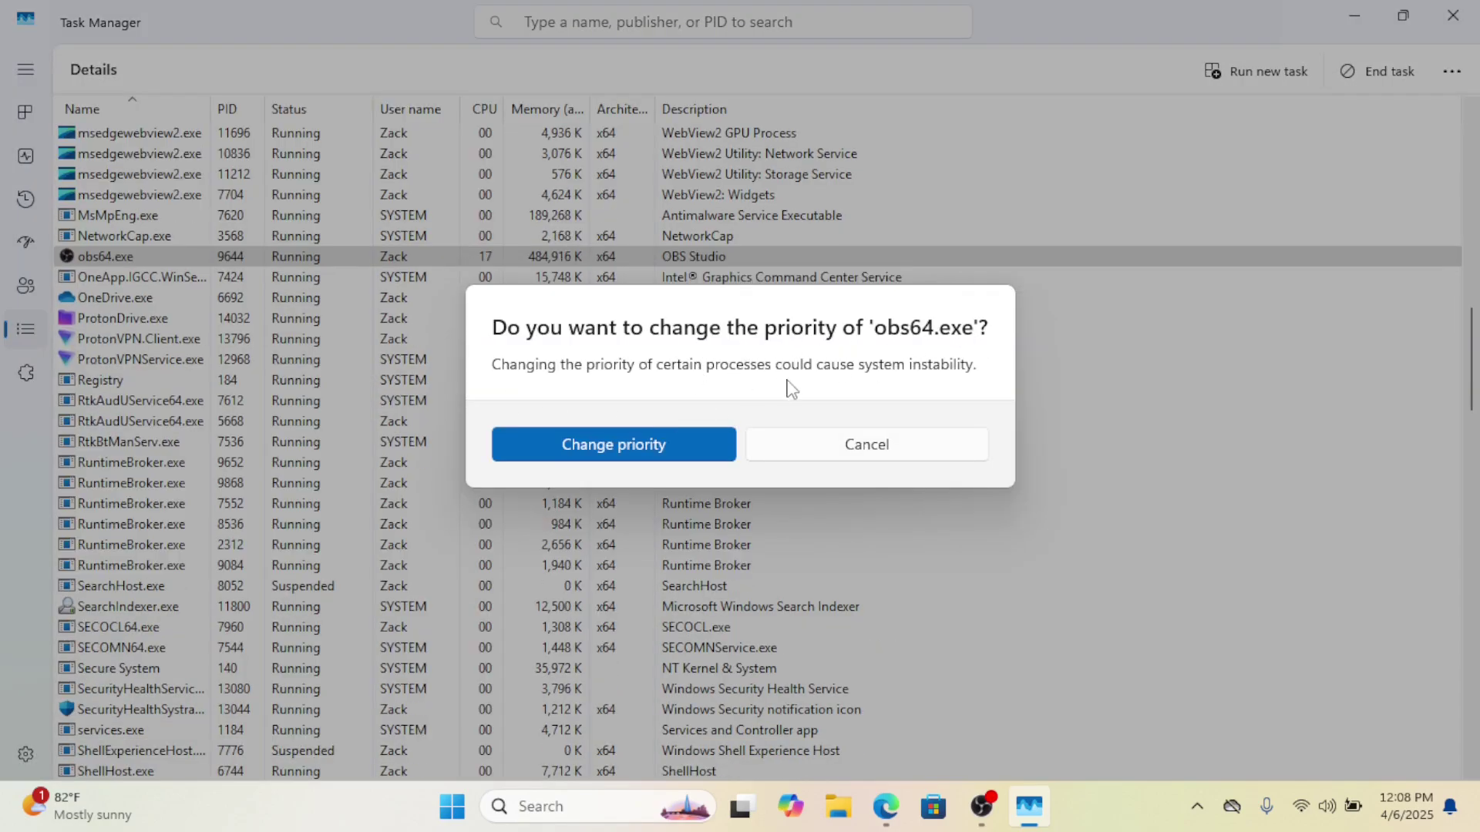
click(668, 457)
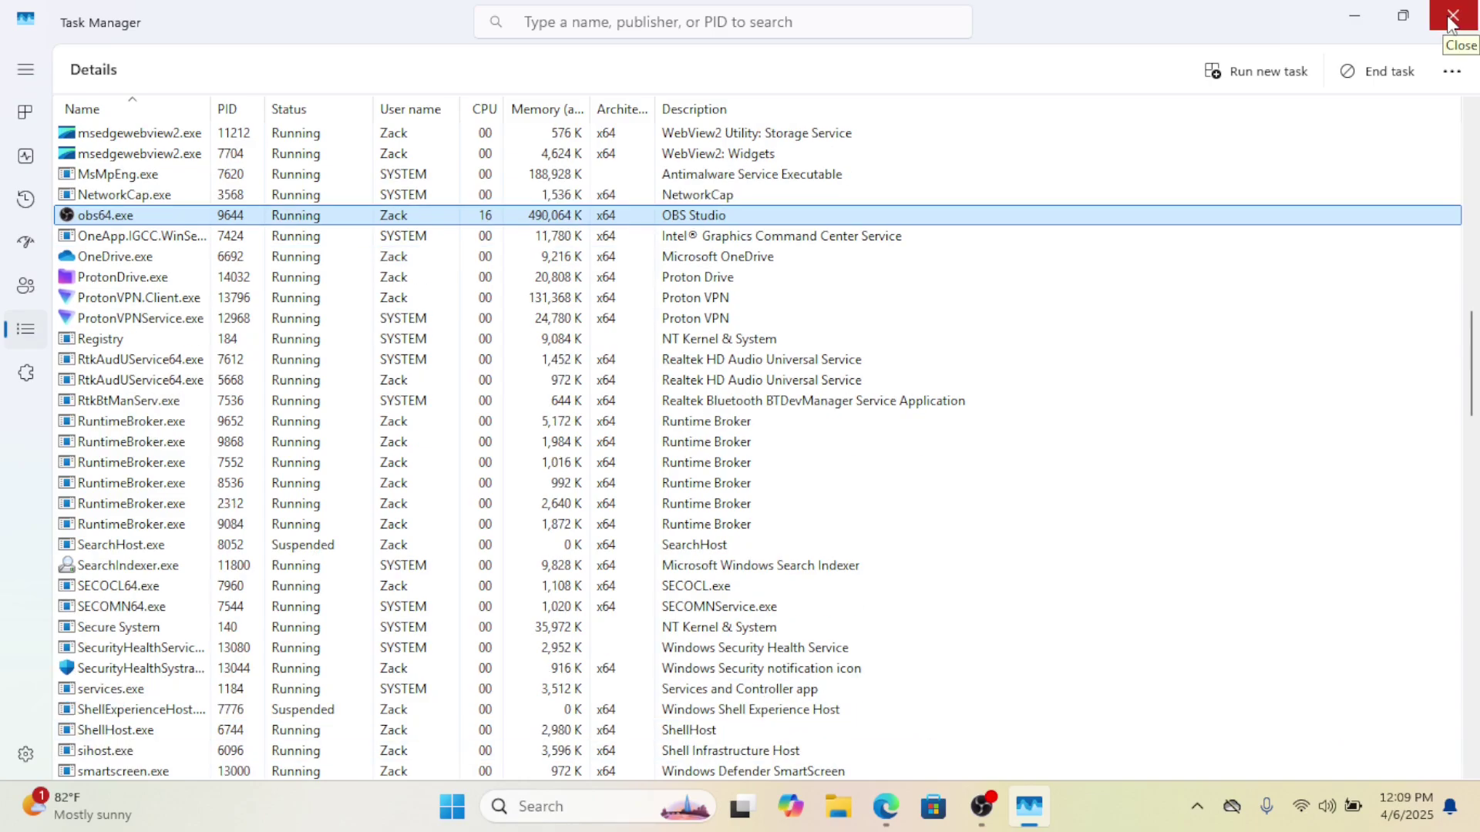
click(1449, 22)
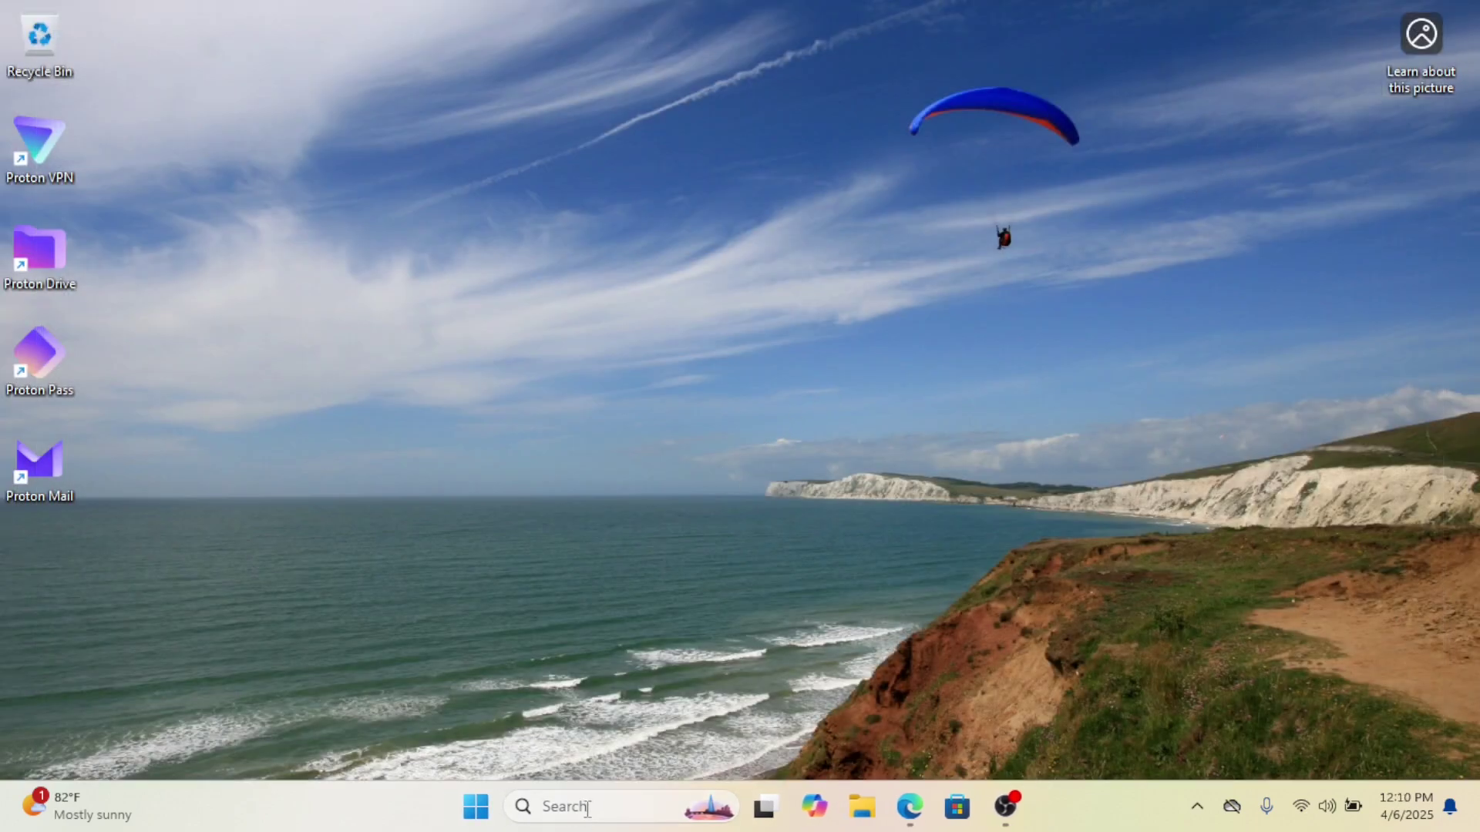
Search Windows for 'view' and open View advanced system settings.
click(588, 809)
text(view)
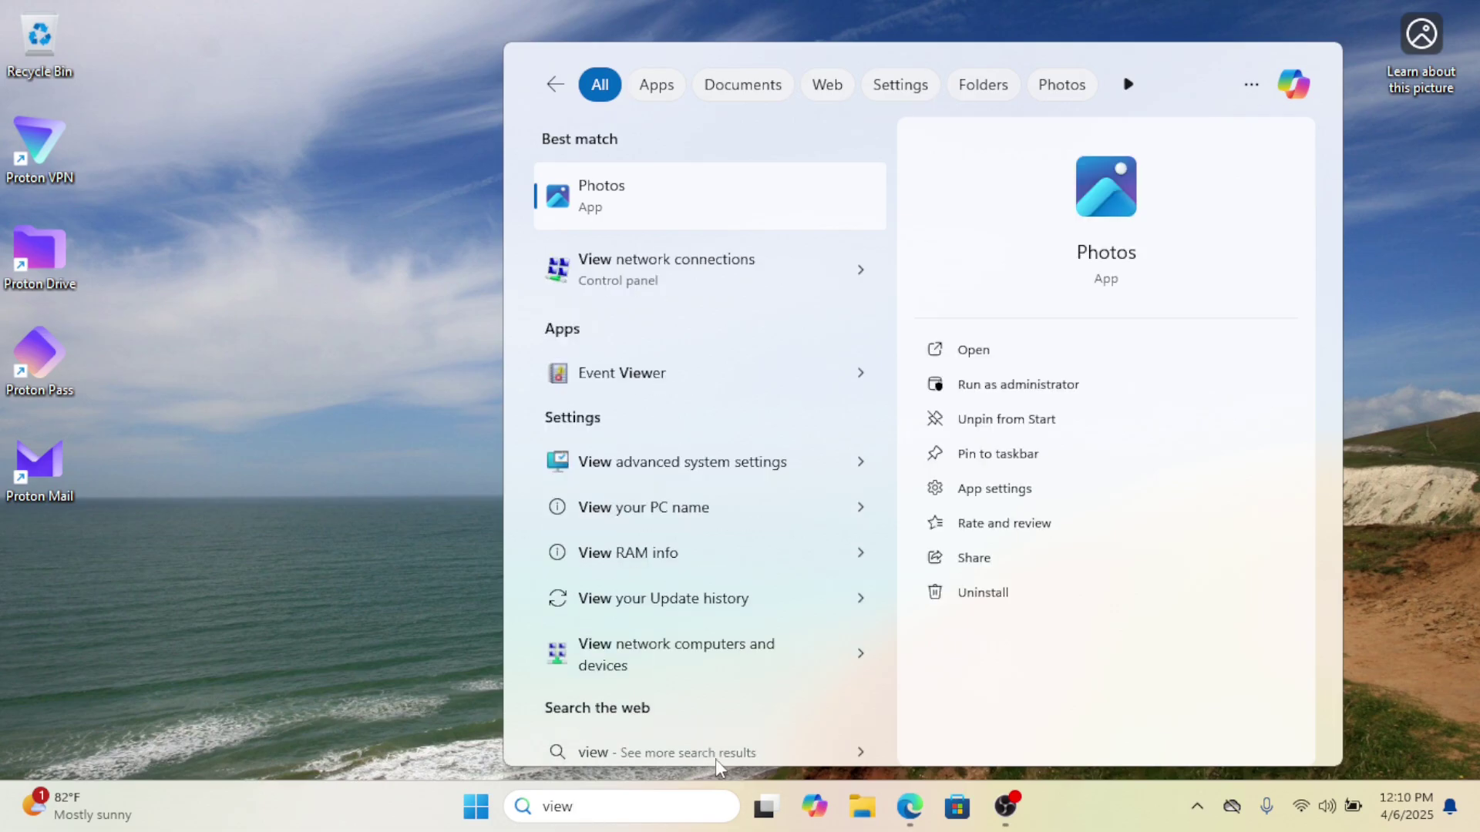
click(681, 470)
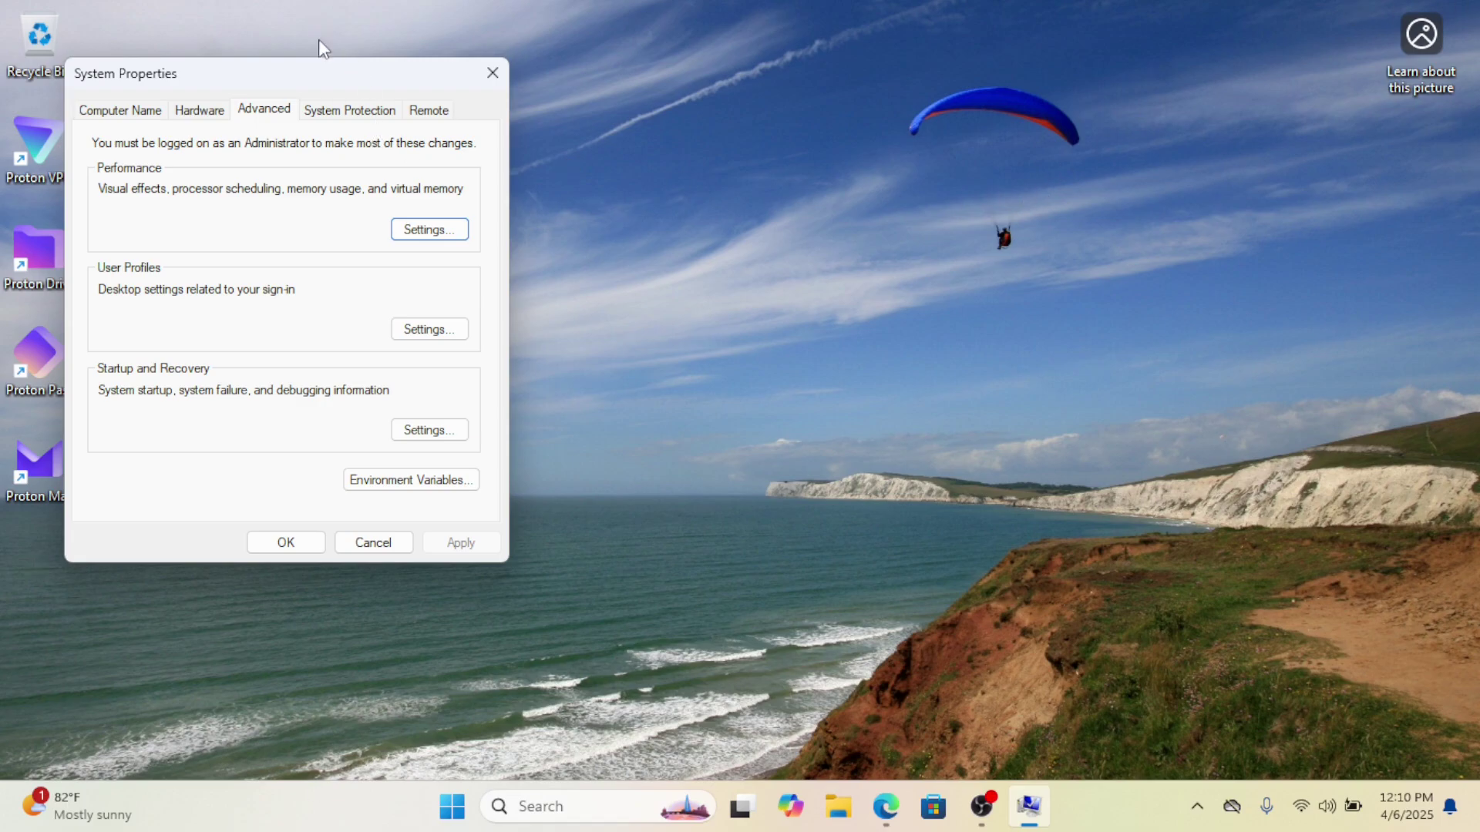
In Performance Options, set processor scheduling to Programs and open the Virtual Memory settings.
drag(323, 74, 688, 93)
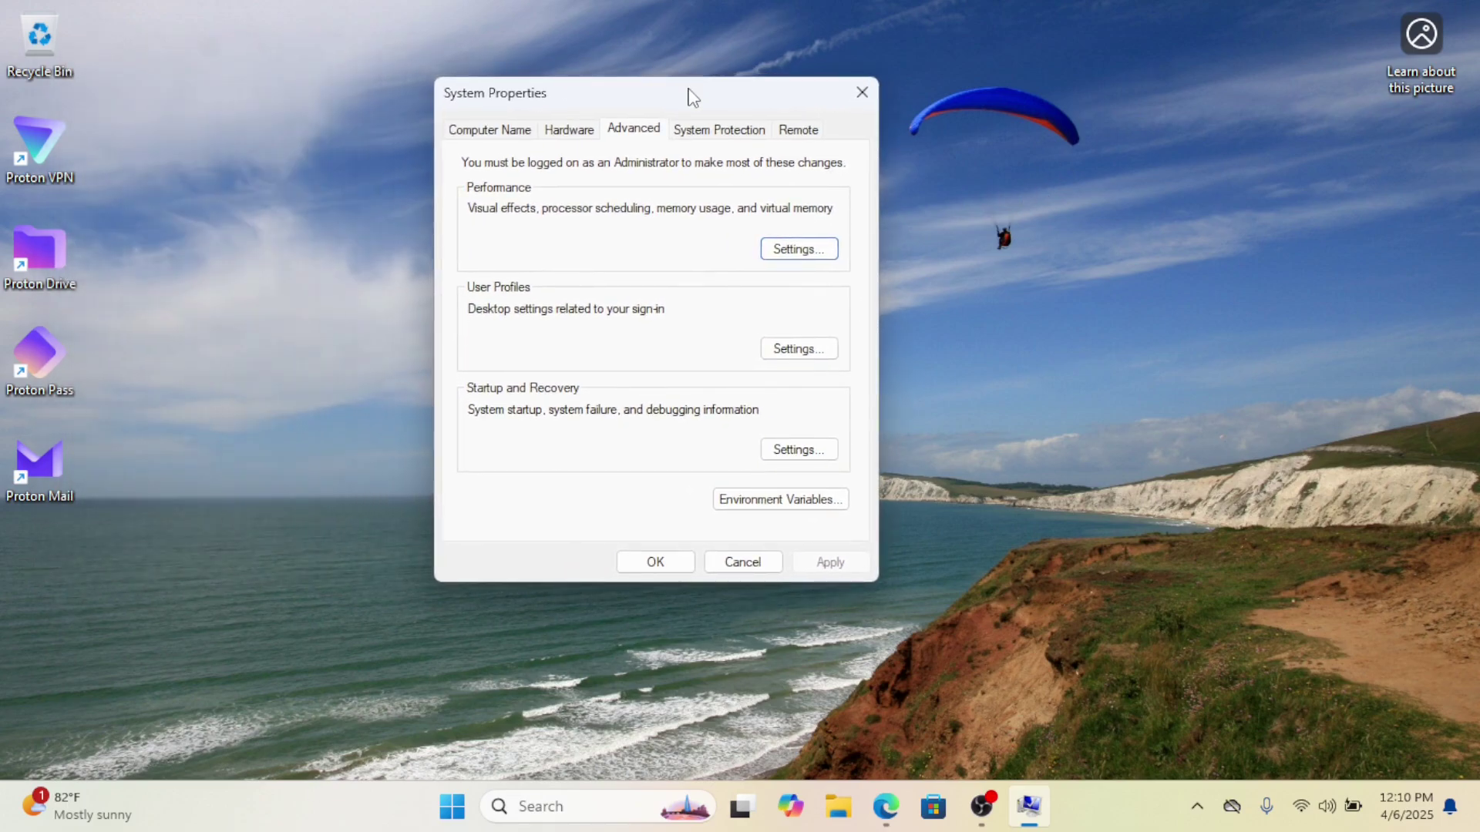
click(784, 254)
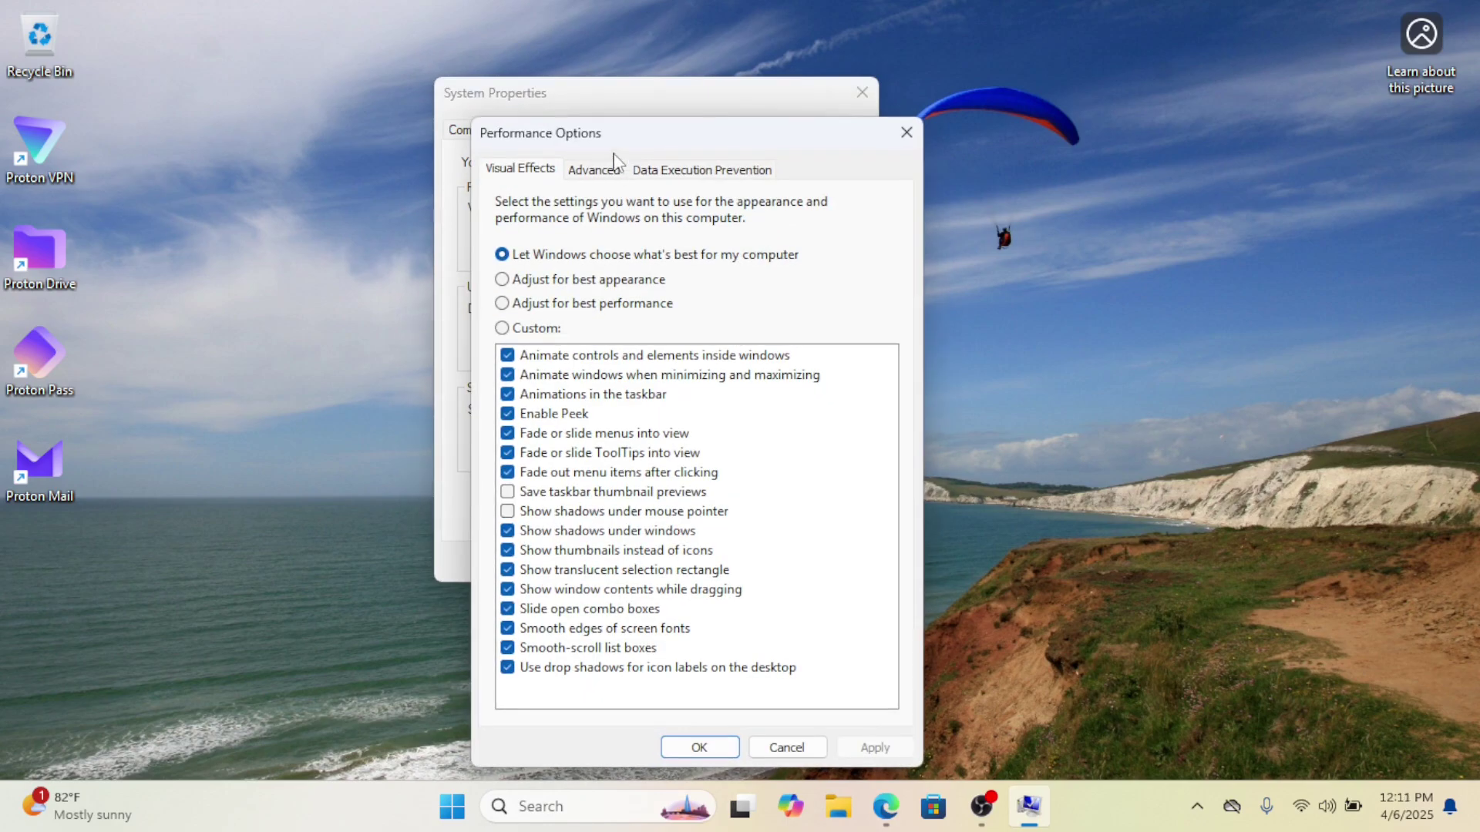
click(595, 169)
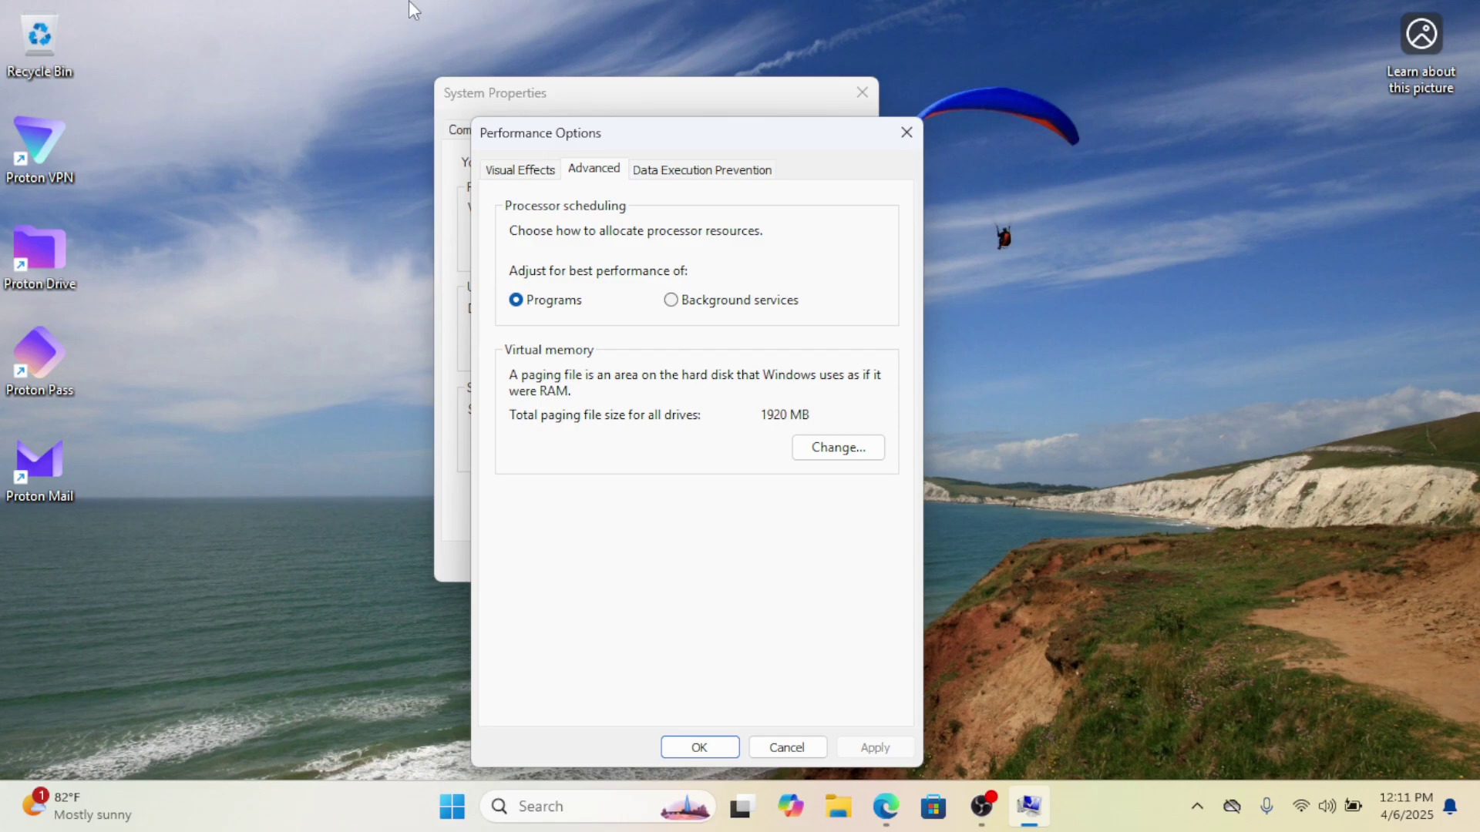
click(529, 307)
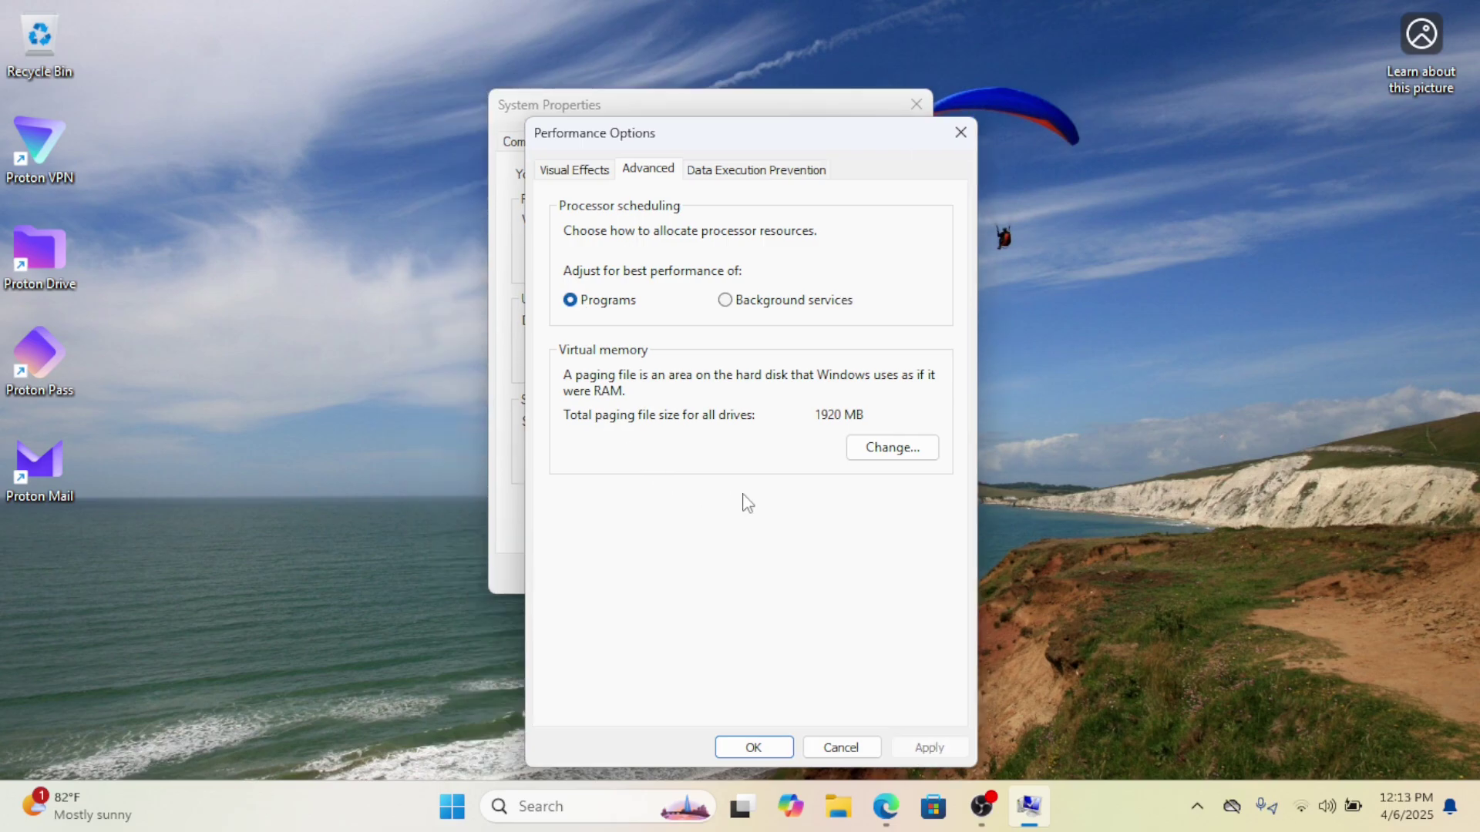
click(900, 453)
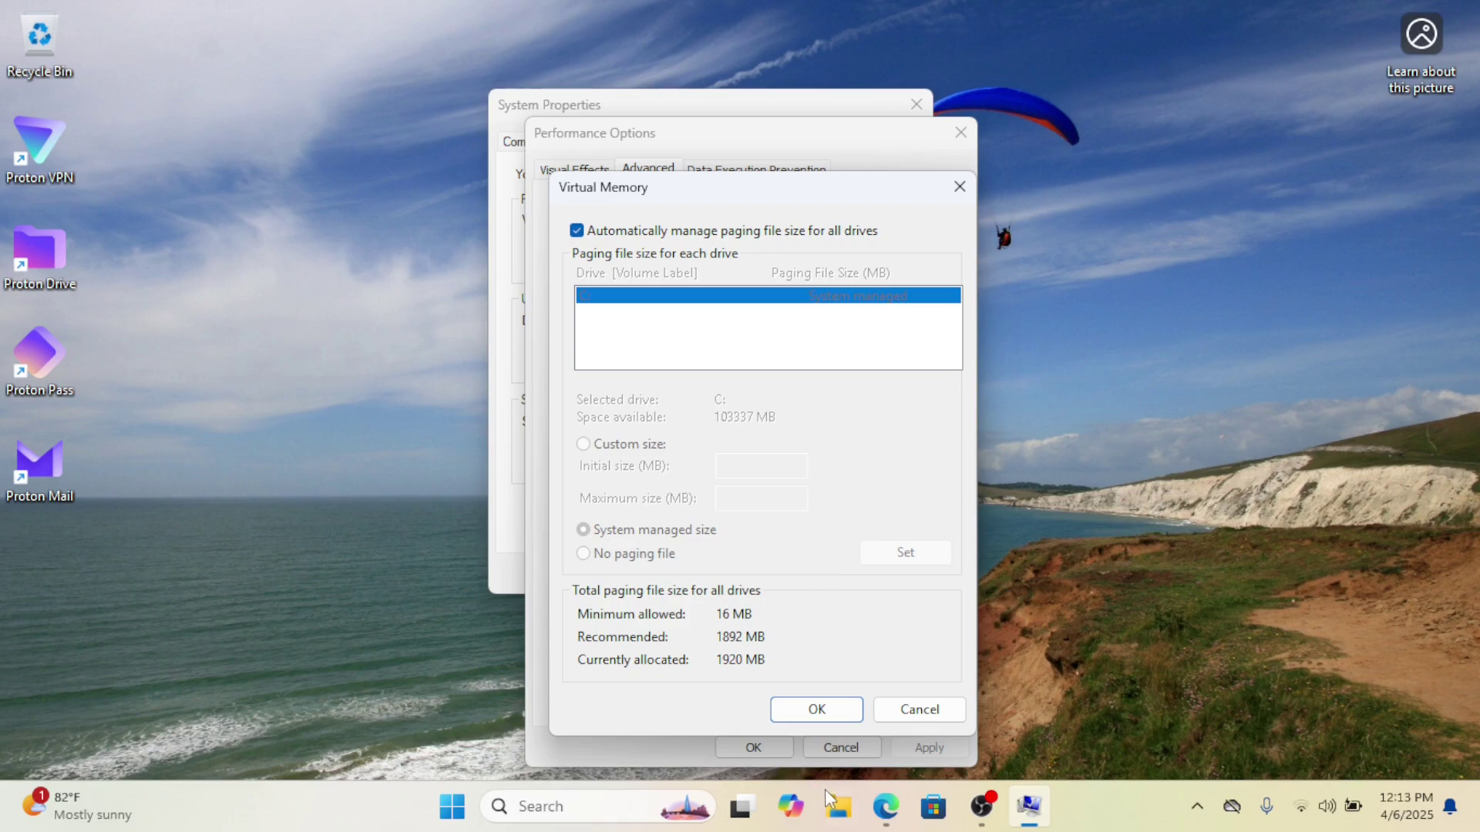
Turn off automatic paging file management and choose Custom size for drive C:.
click(578, 231)
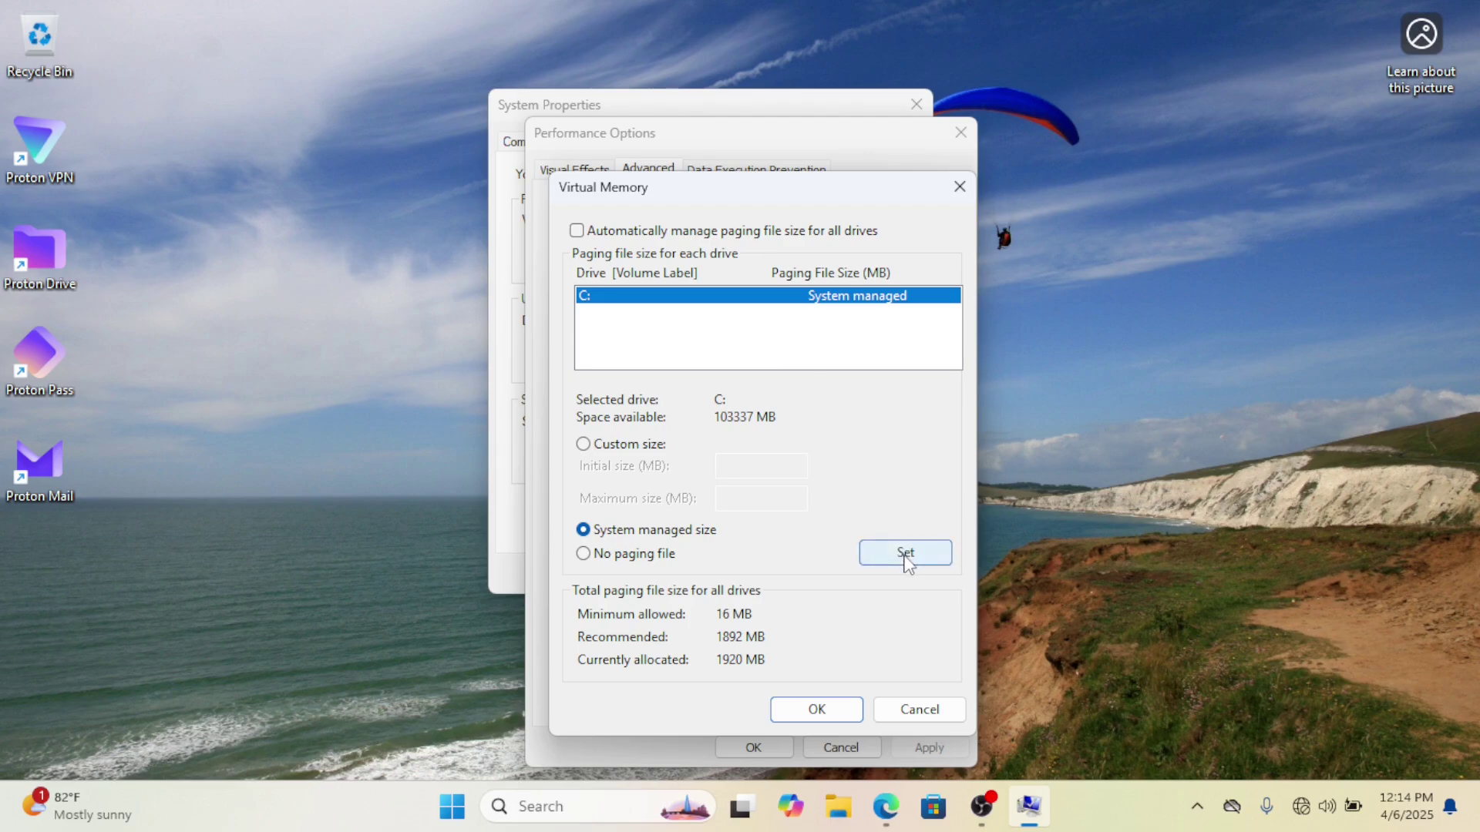
click(594, 447)
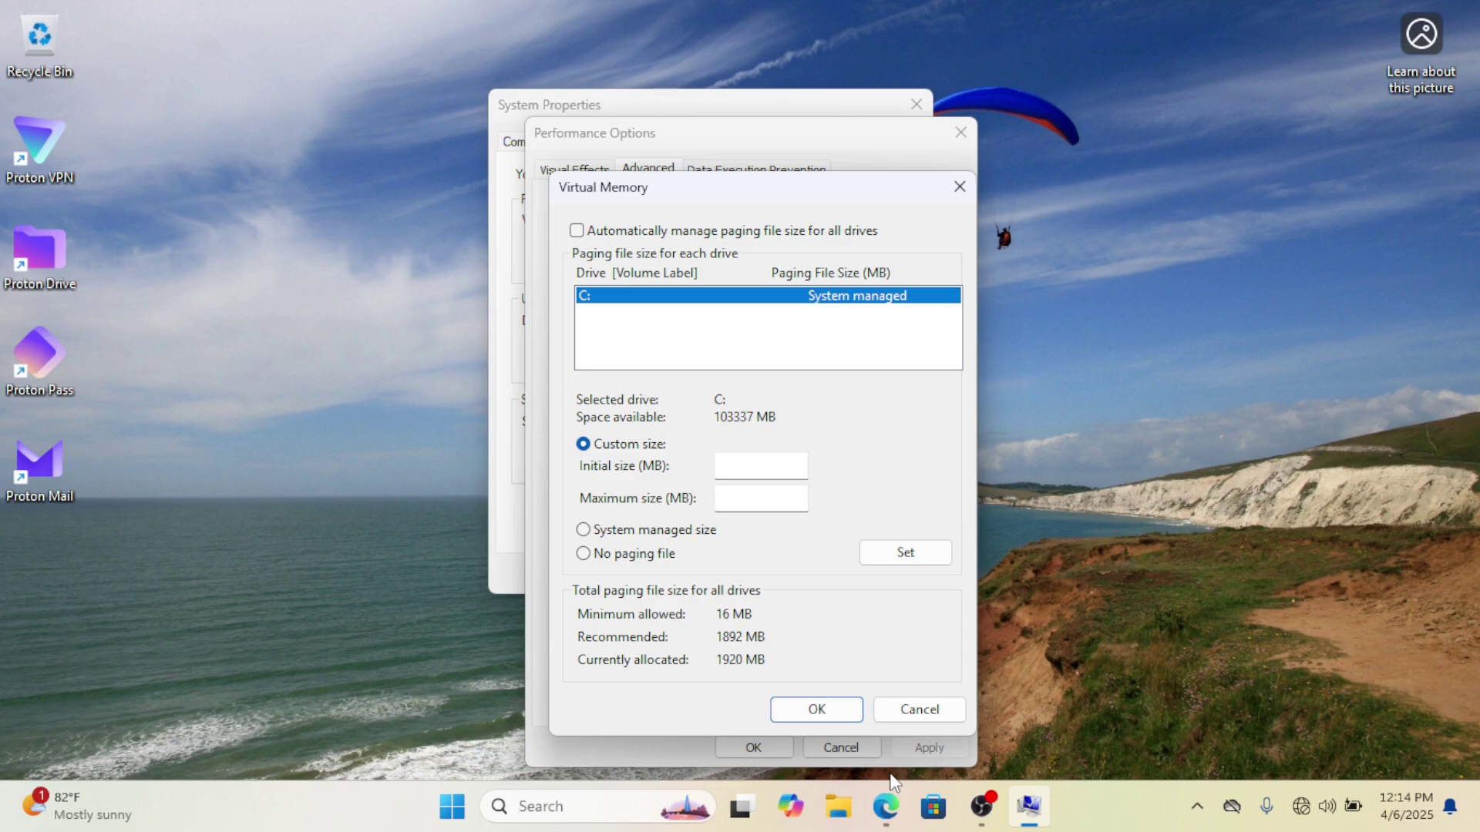
click(512, 806)
Launch Calculator and compute 8 × 1024 = 8,192.
text(ca)
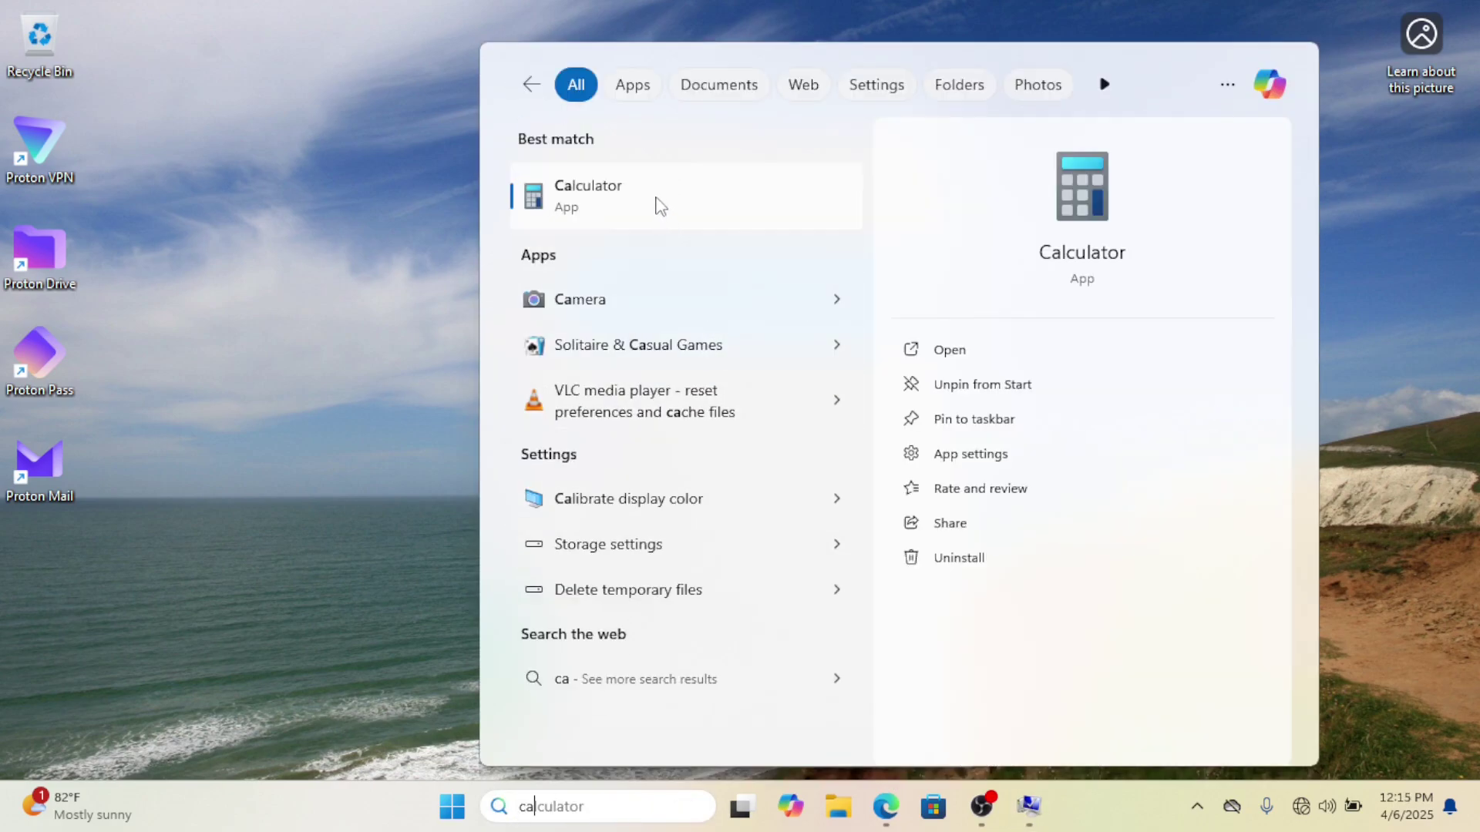
click(652, 193)
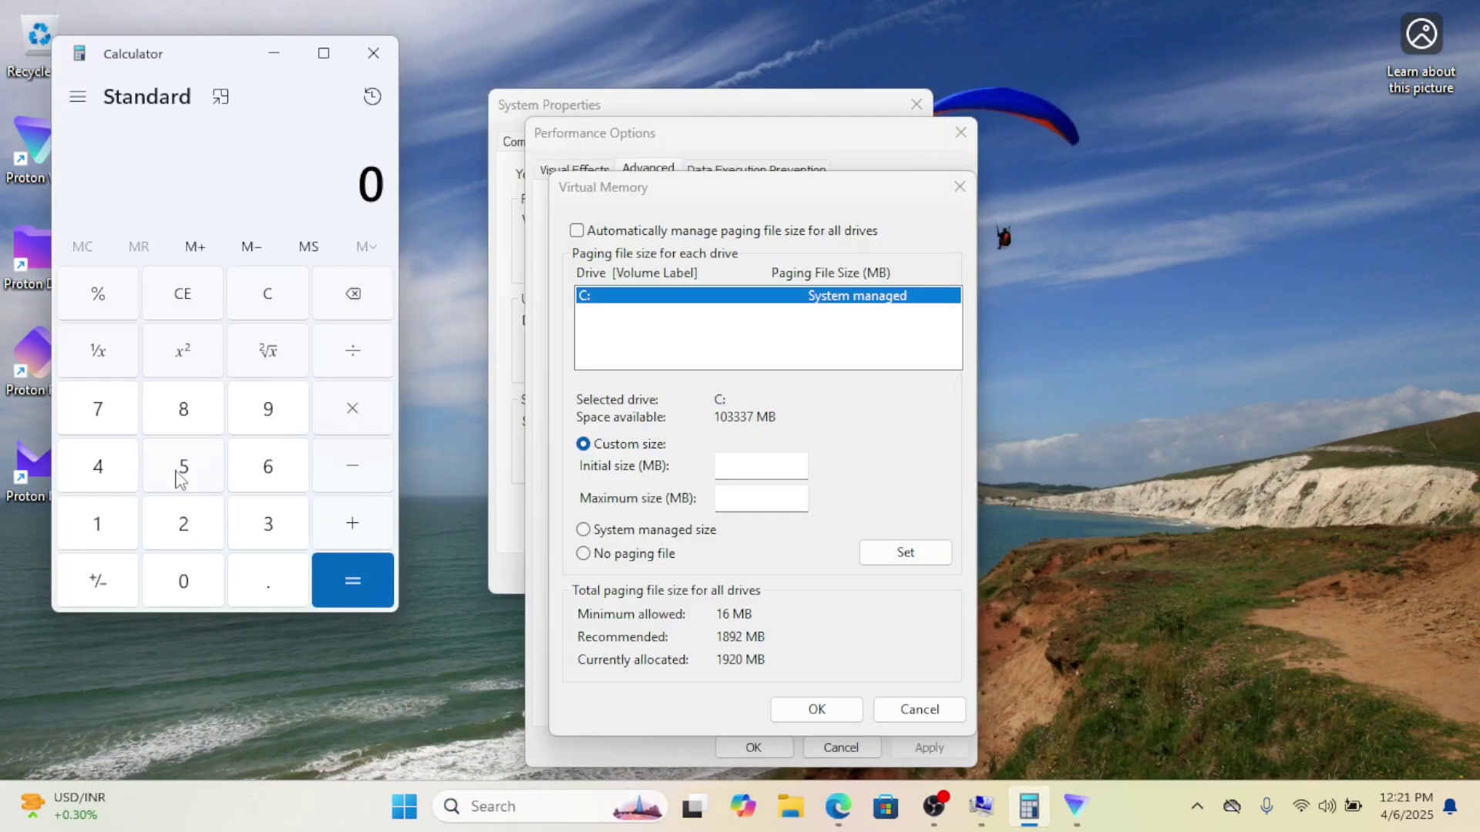
click(186, 416)
click(351, 410)
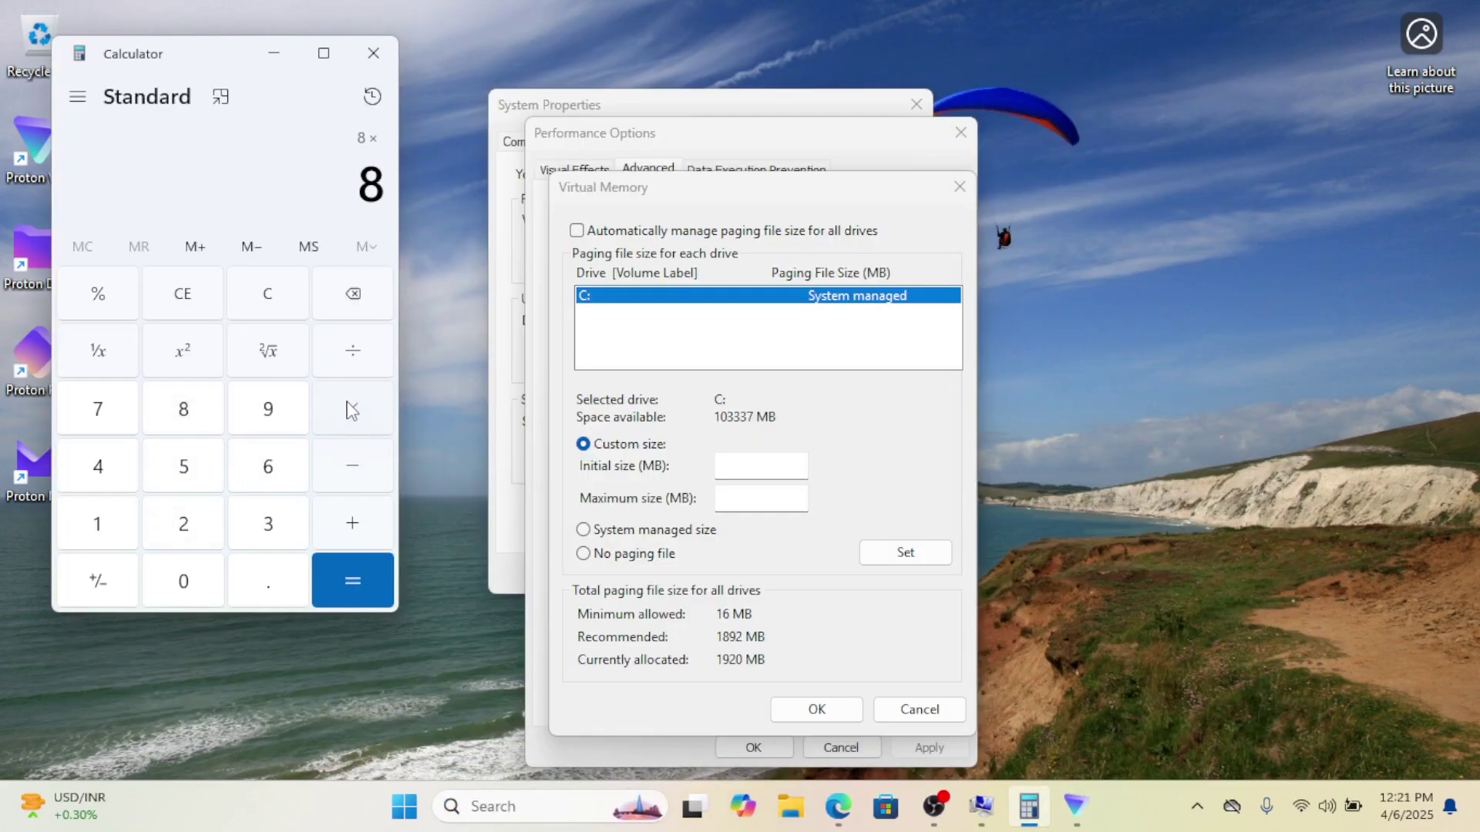
click(108, 530)
click(185, 584)
click(183, 524)
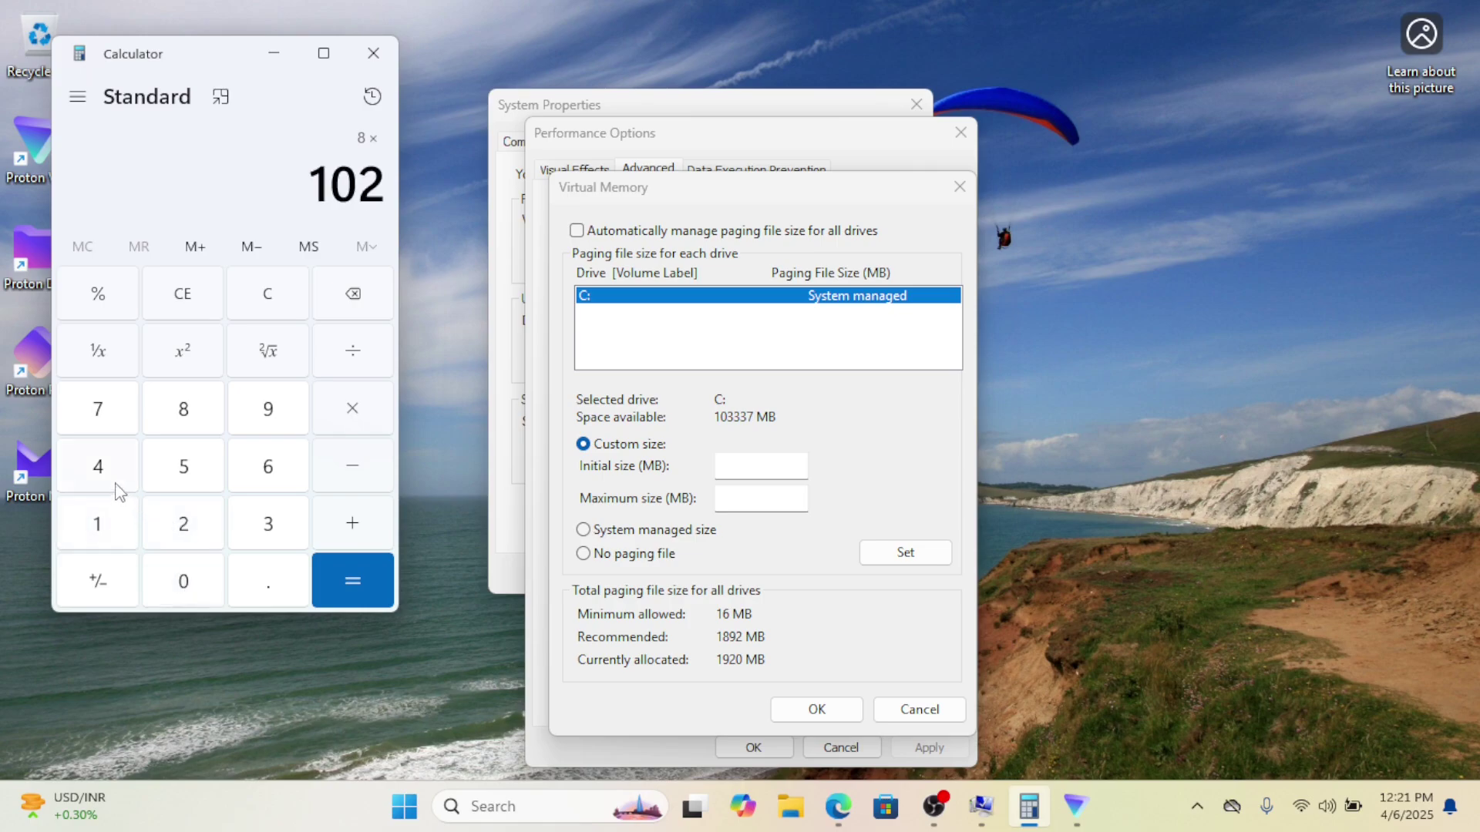
click(112, 481)
click(357, 592)
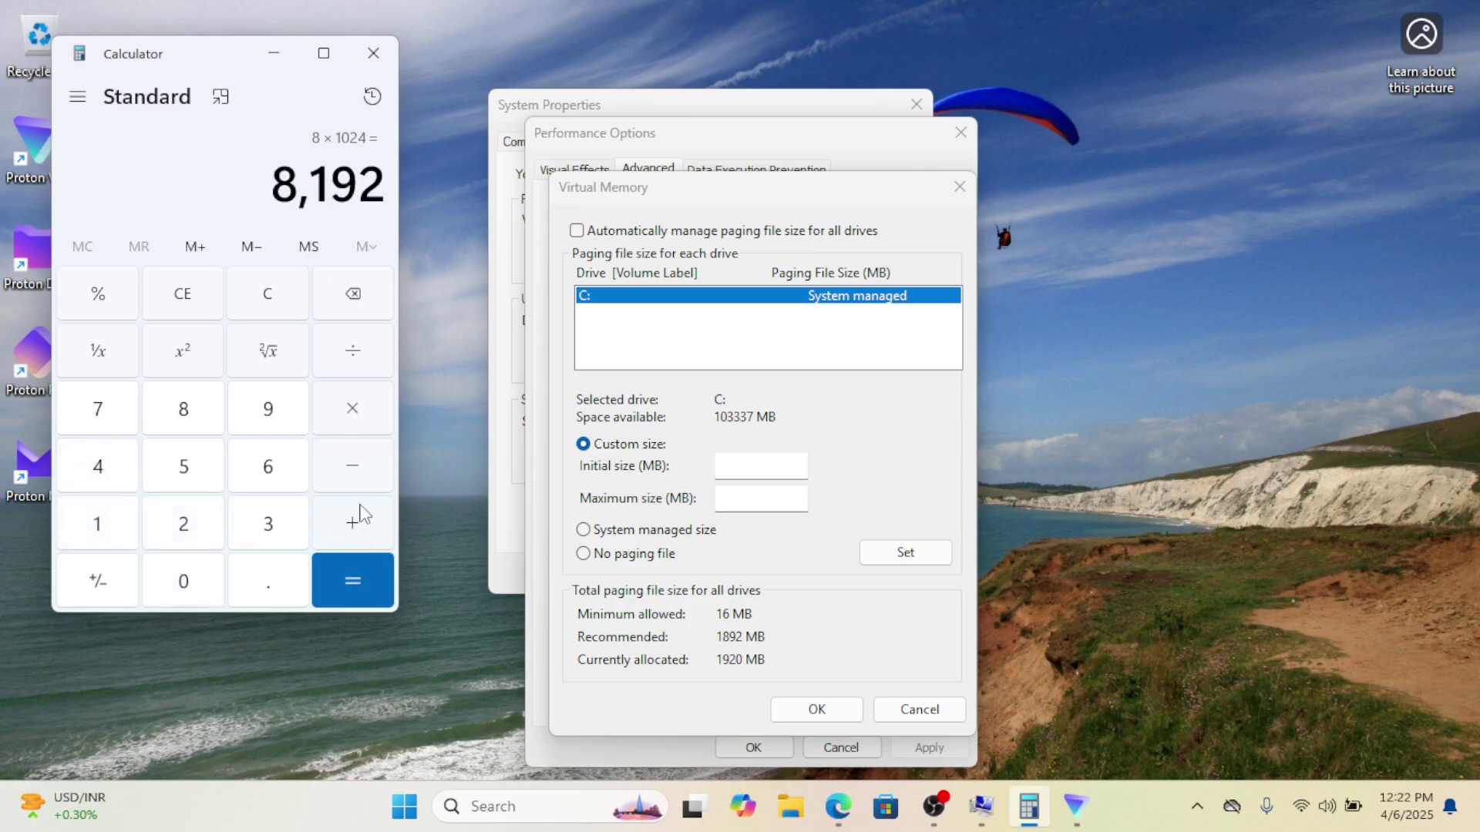
Multiply 8192 by 1.5 and enter 12288 MB as the initial paging file size.
click(354, 406)
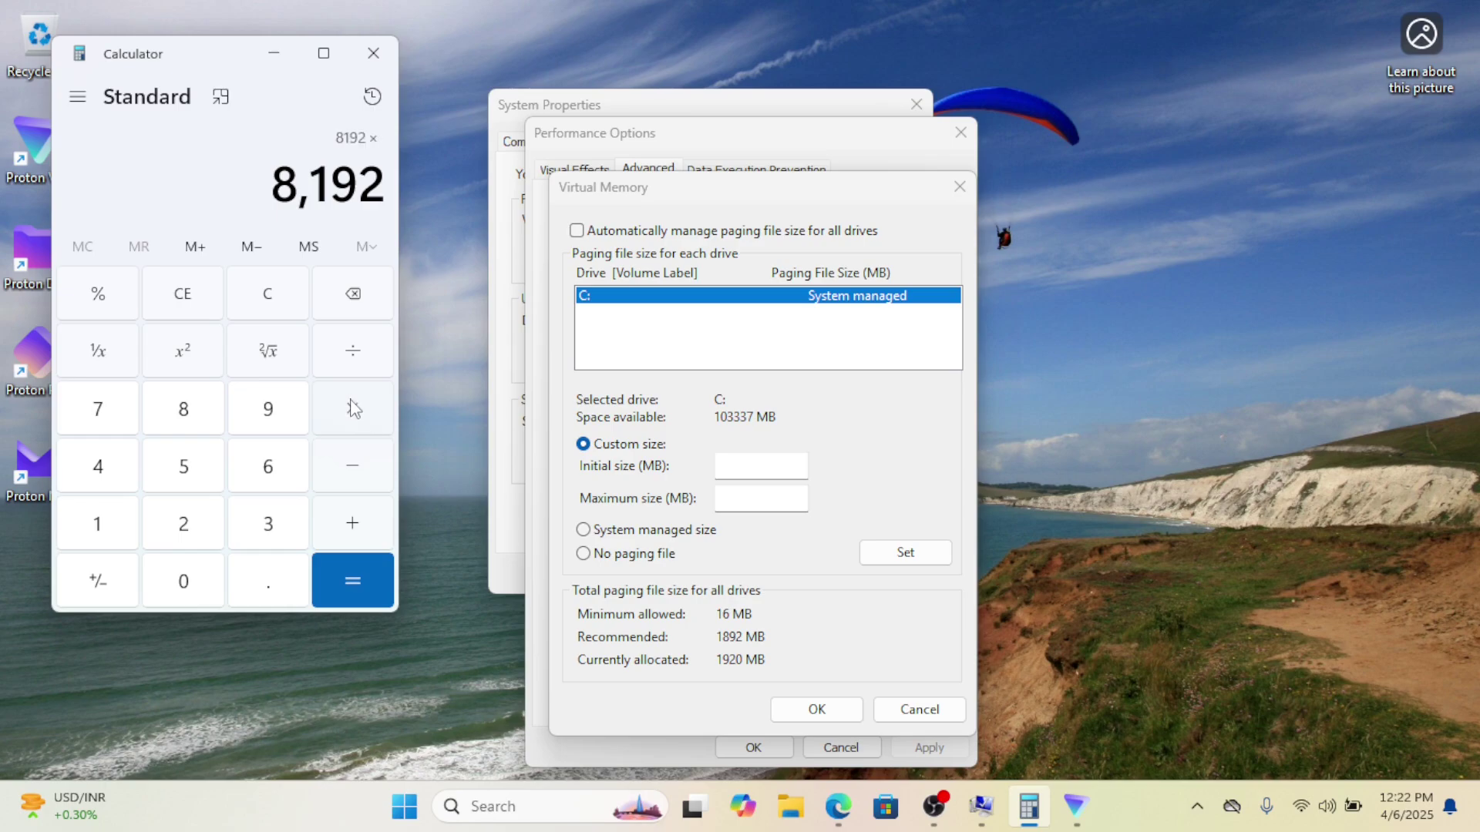
click(98, 530)
click(260, 583)
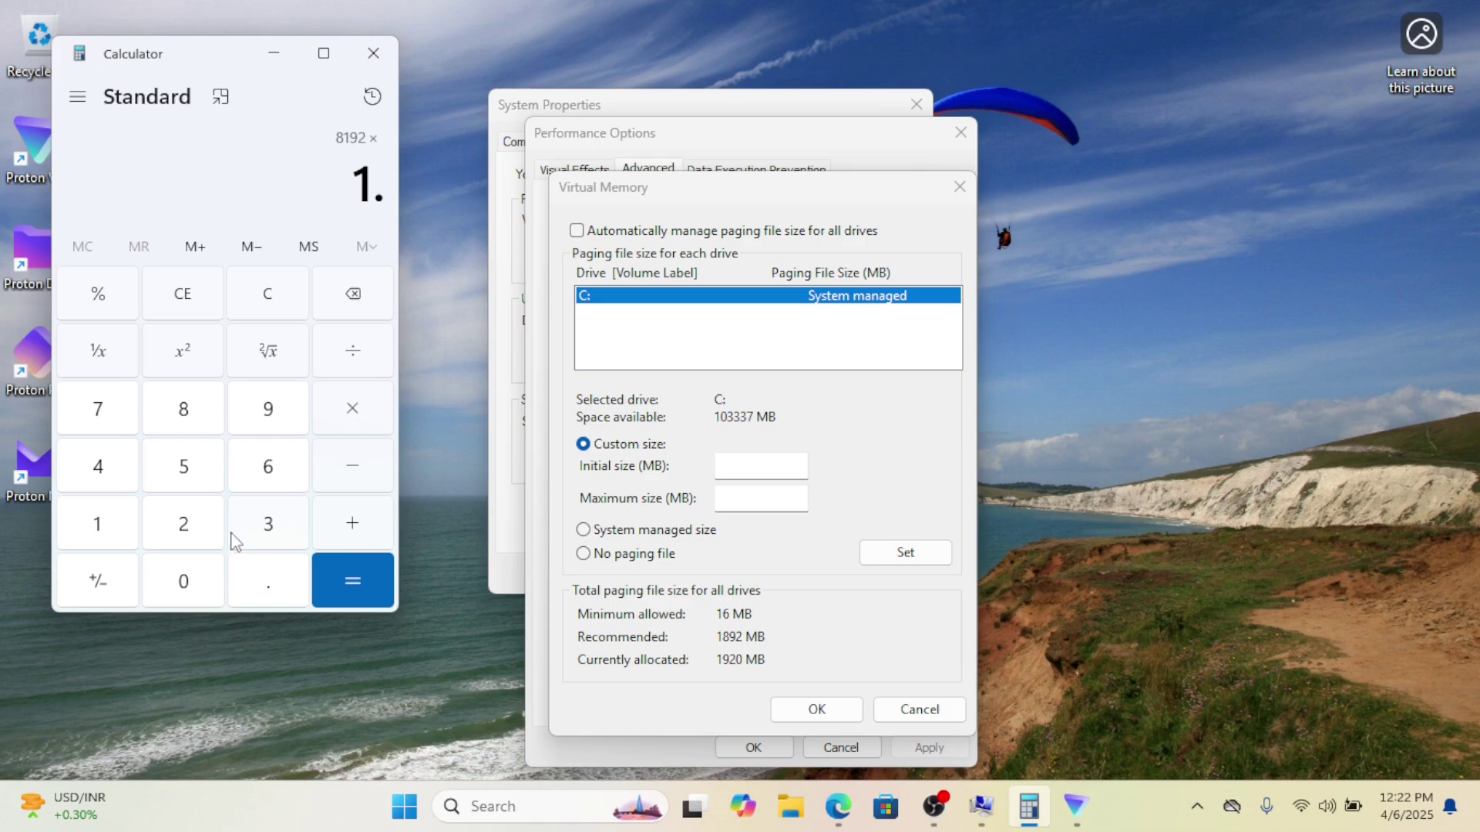
click(195, 480)
click(336, 568)
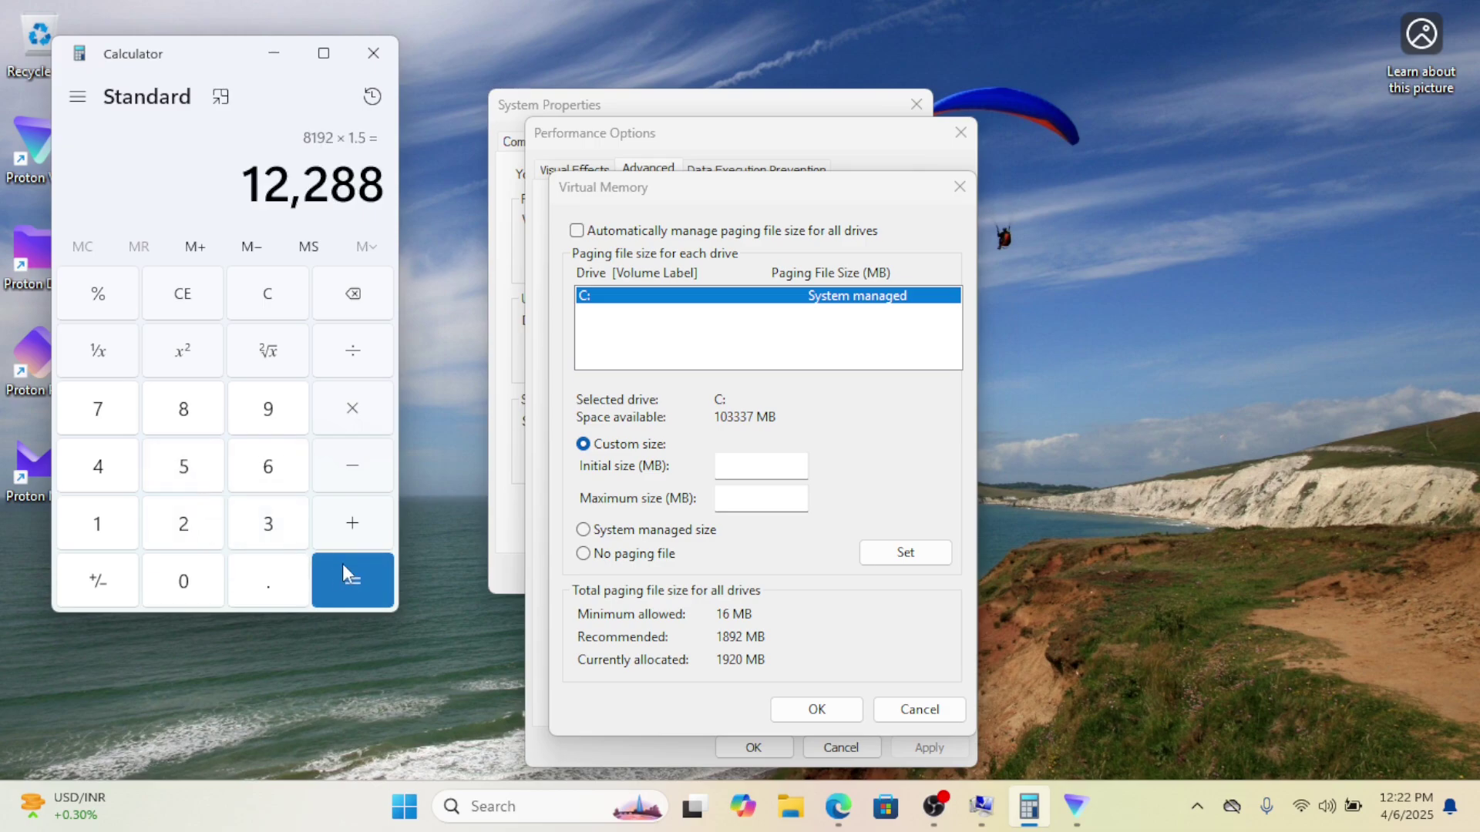
click(741, 470)
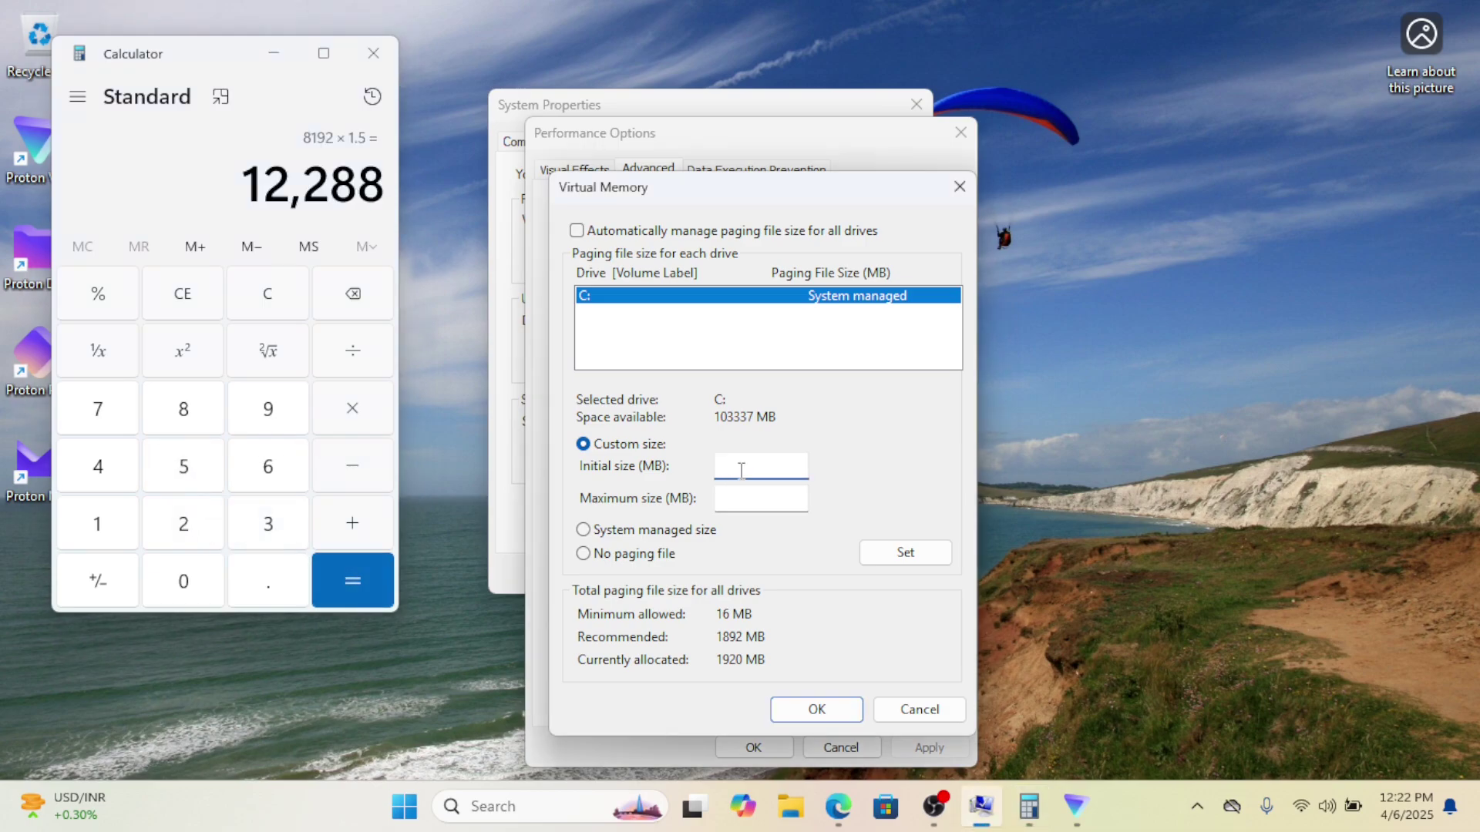
text(12288)
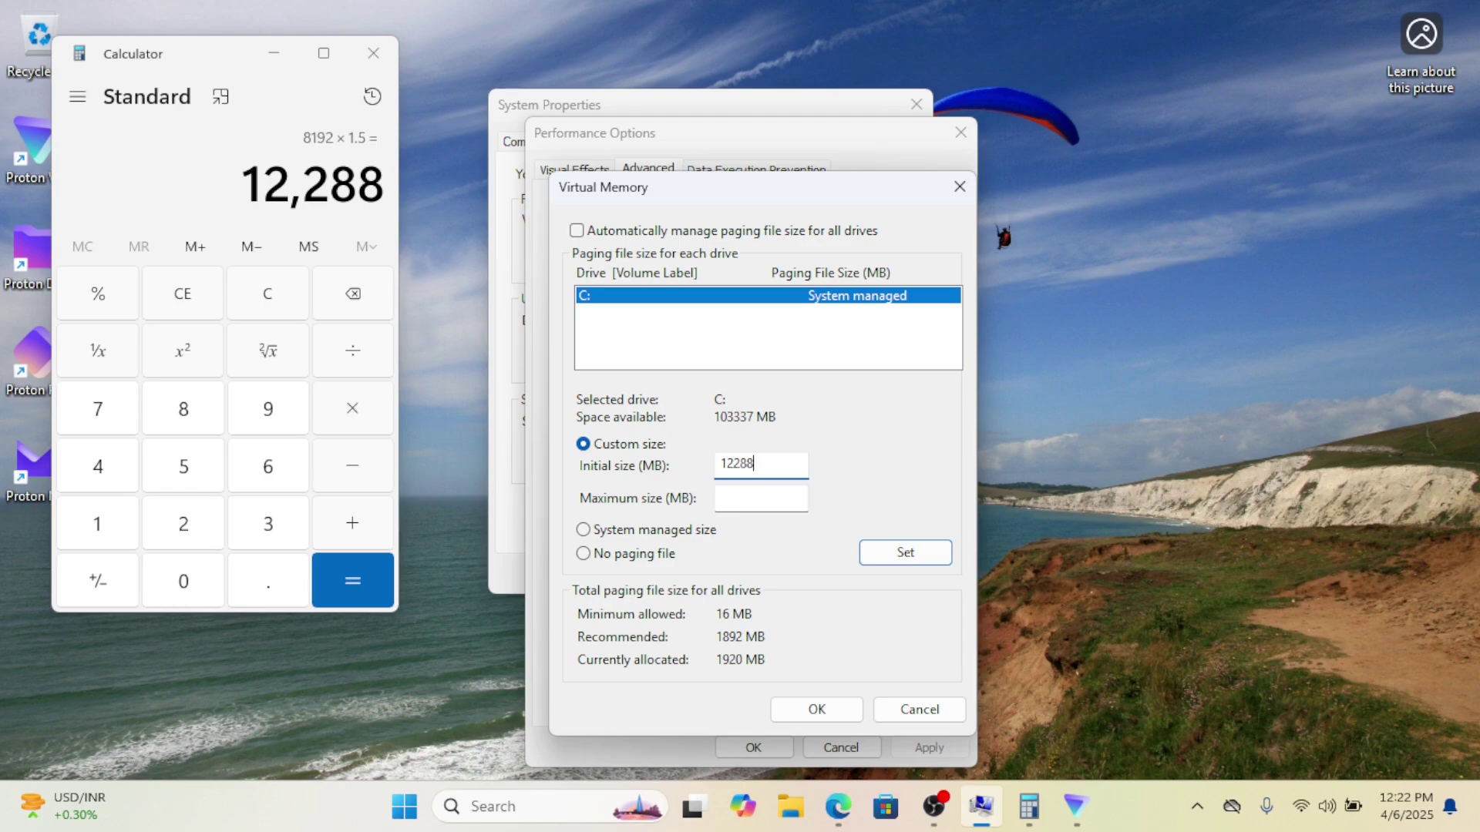
Clear Calculator and compute 8 × 1024 × 3 = 24,576.
click(202, 301)
key(8)
click(351, 410)
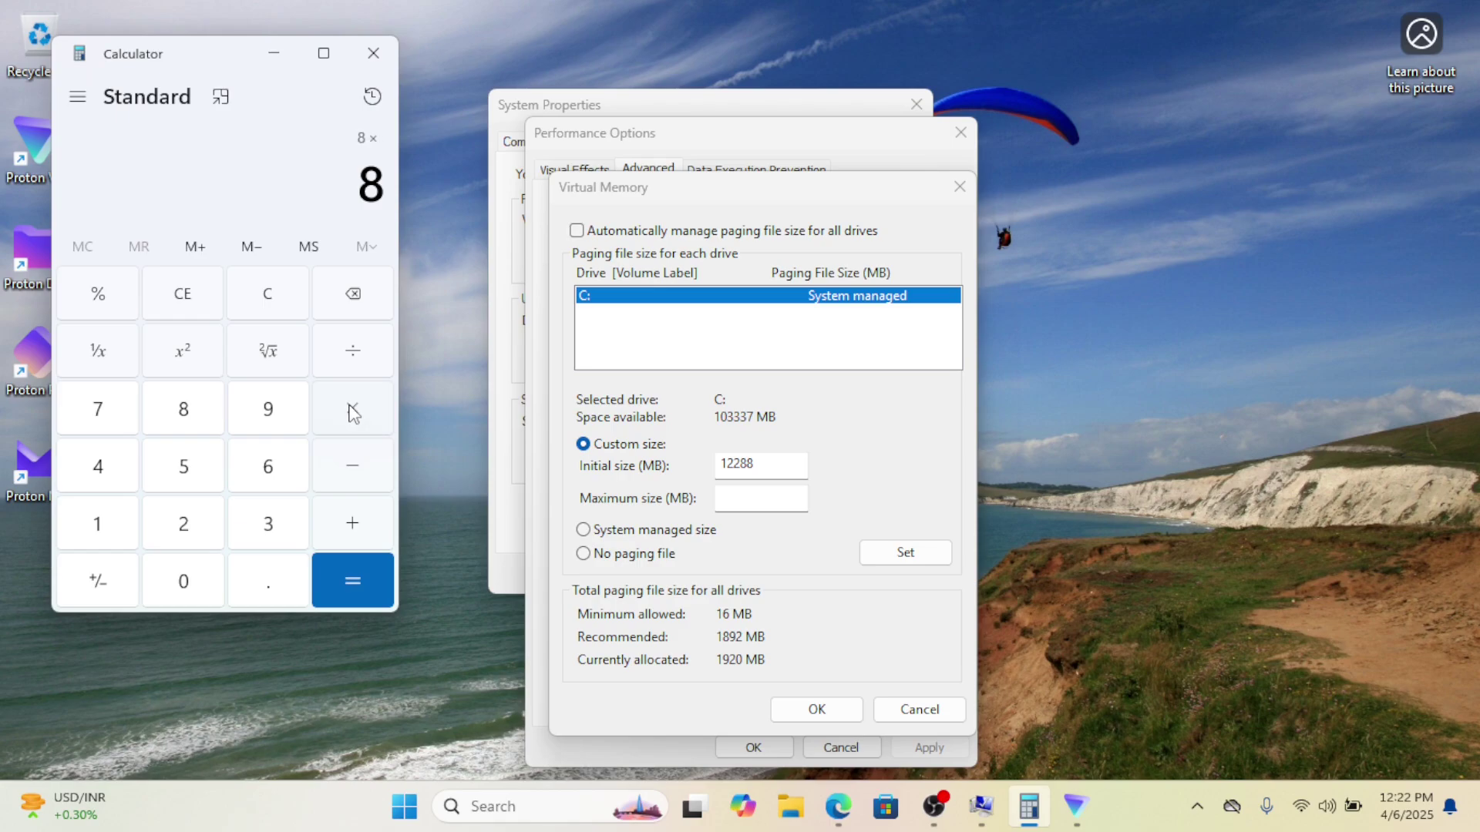
click(131, 532)
click(182, 569)
click(175, 490)
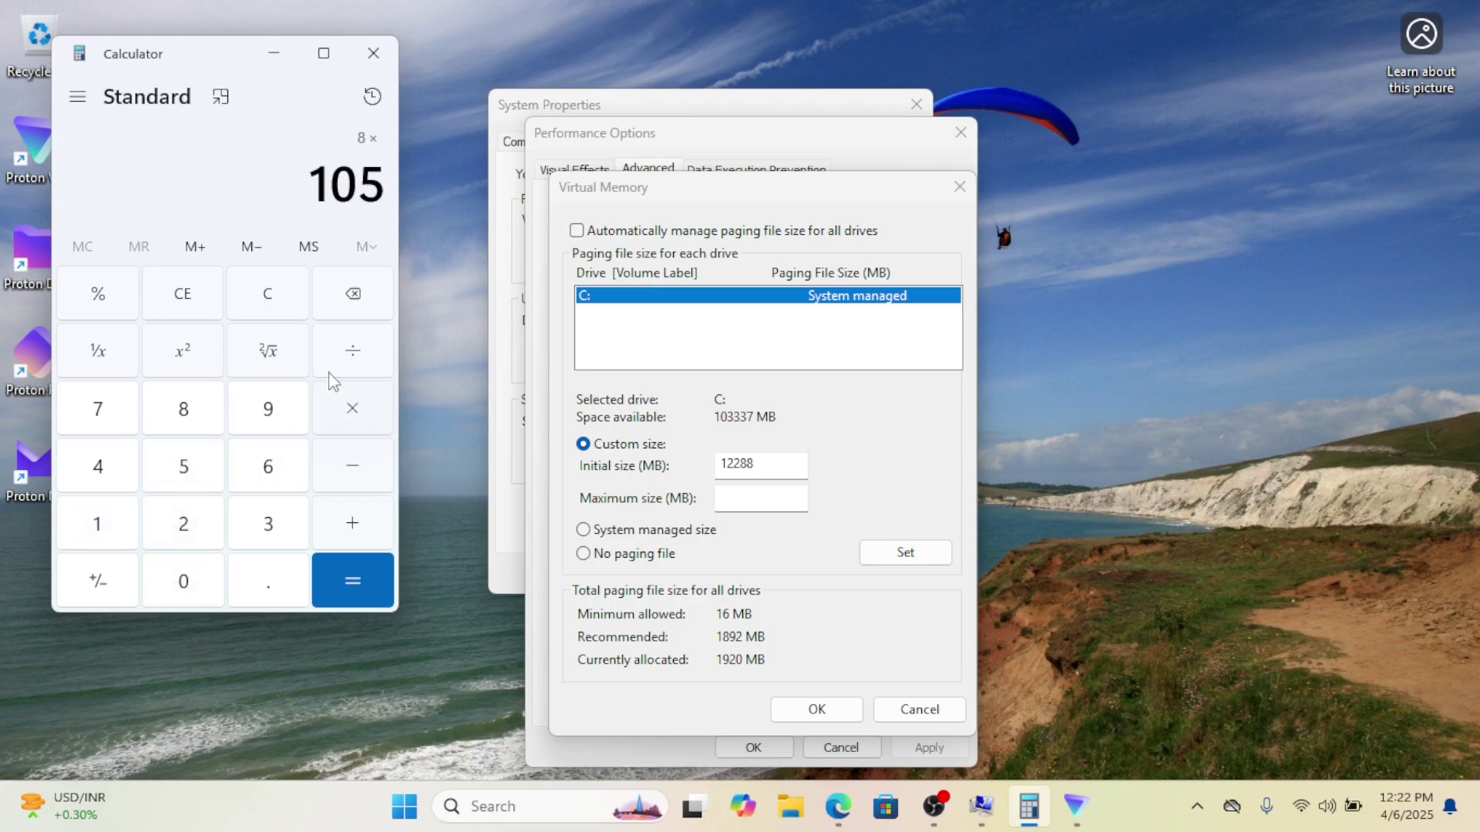
click(352, 305)
click(192, 521)
click(121, 481)
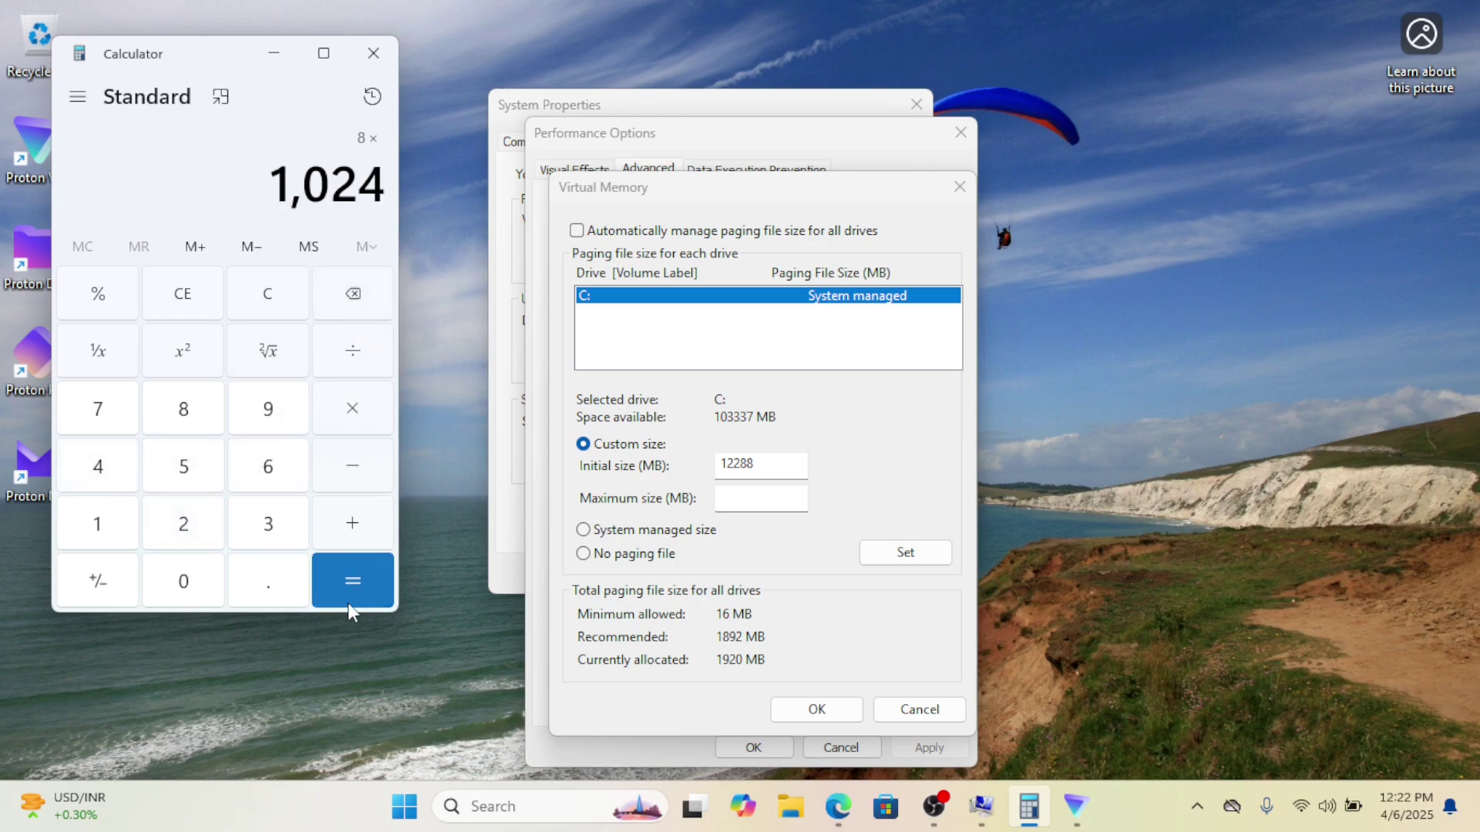
click(354, 584)
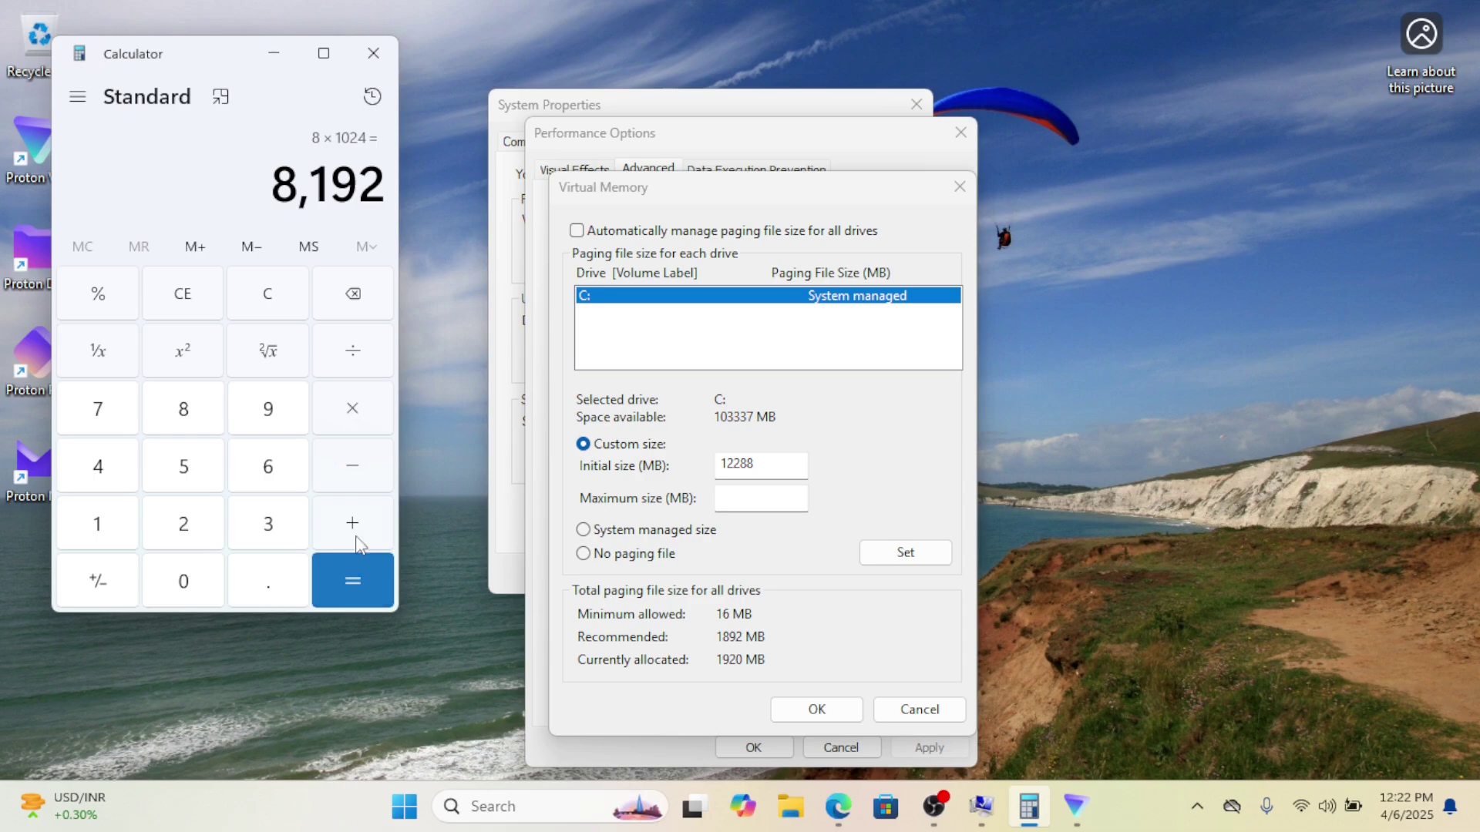
click(365, 410)
click(274, 522)
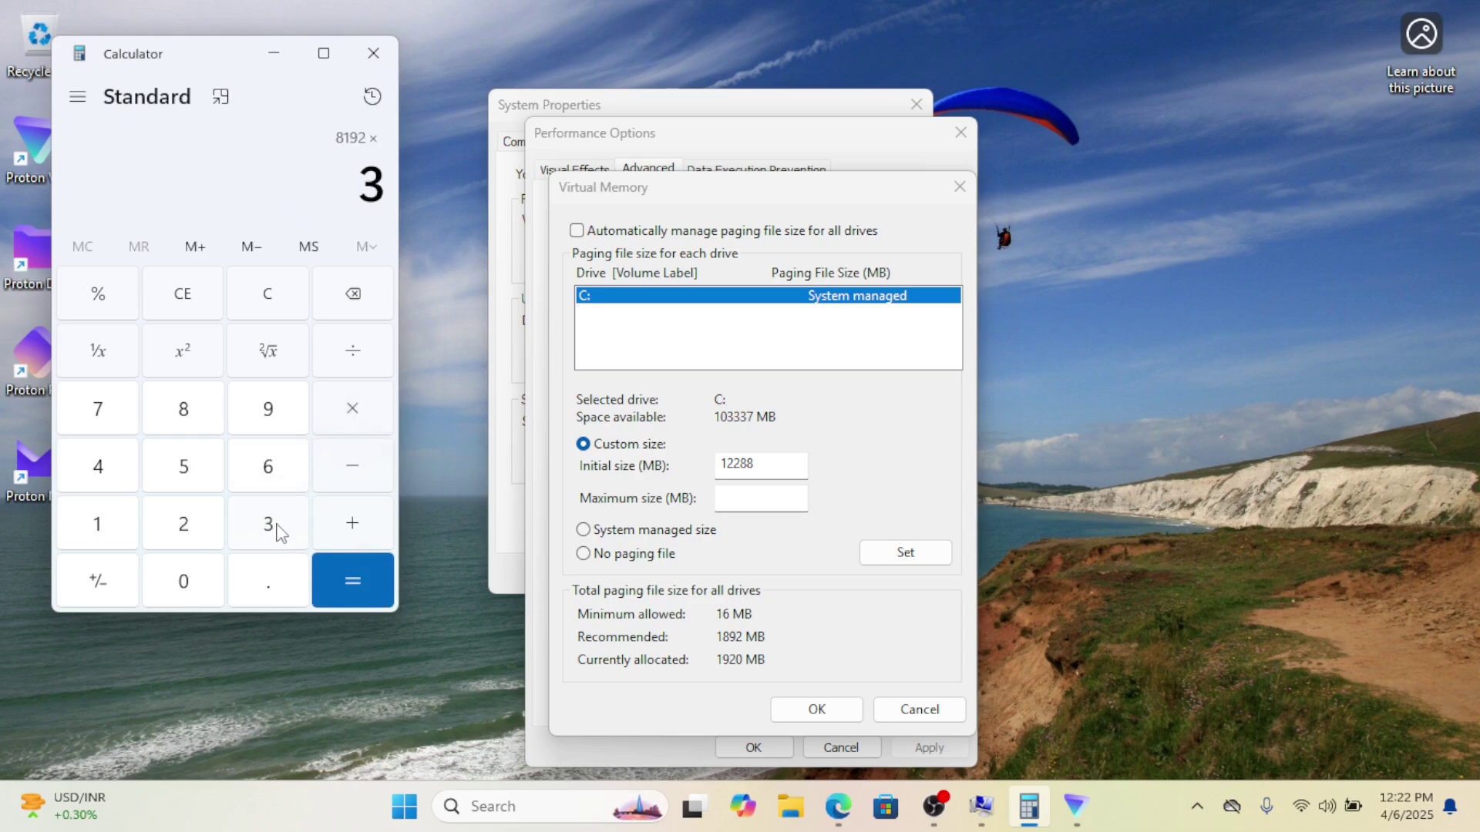
click(338, 578)
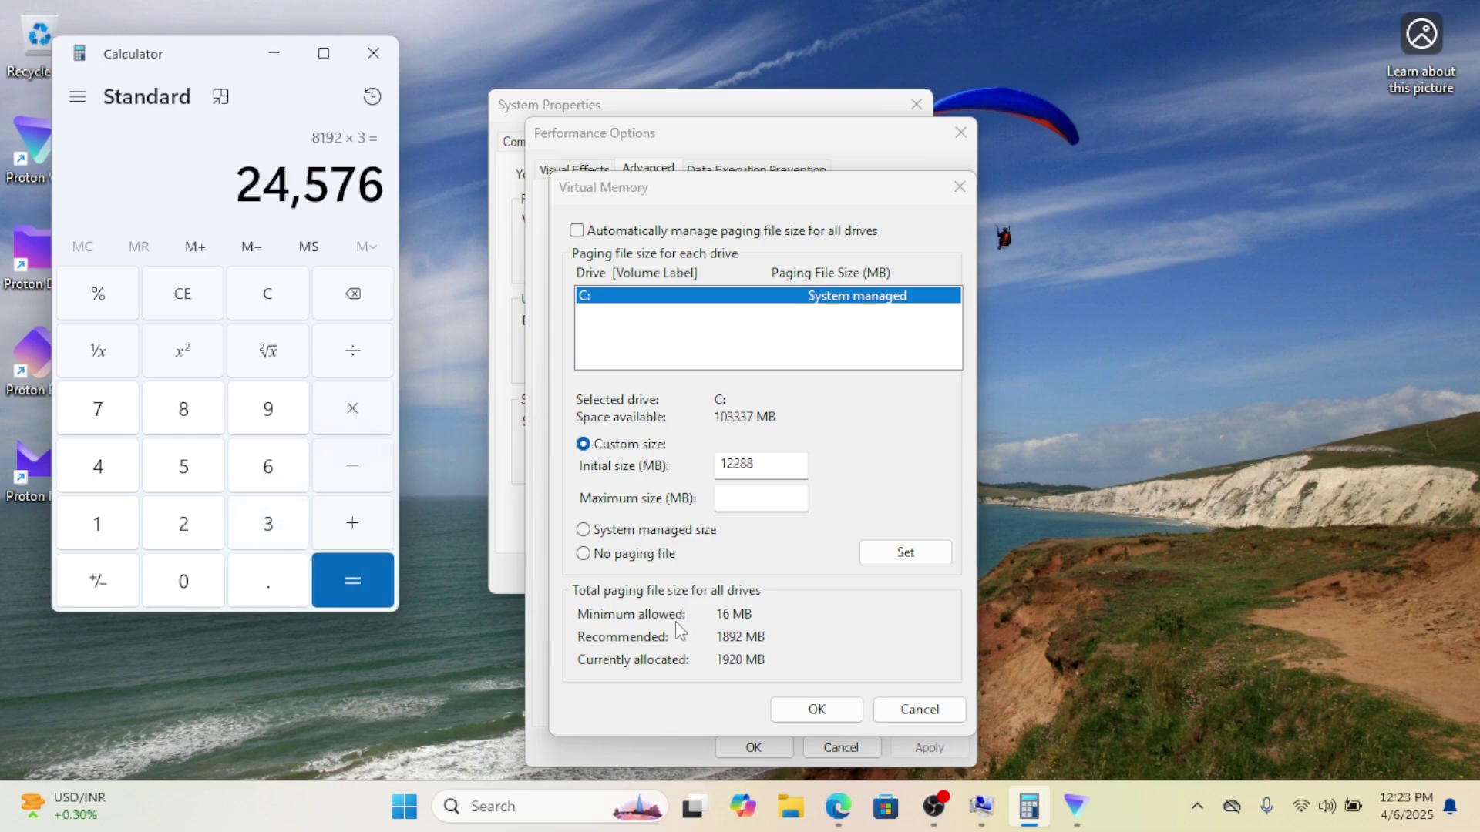
Enter 24576 MB as the maximum paging file size and close Calculator.
click(741, 504)
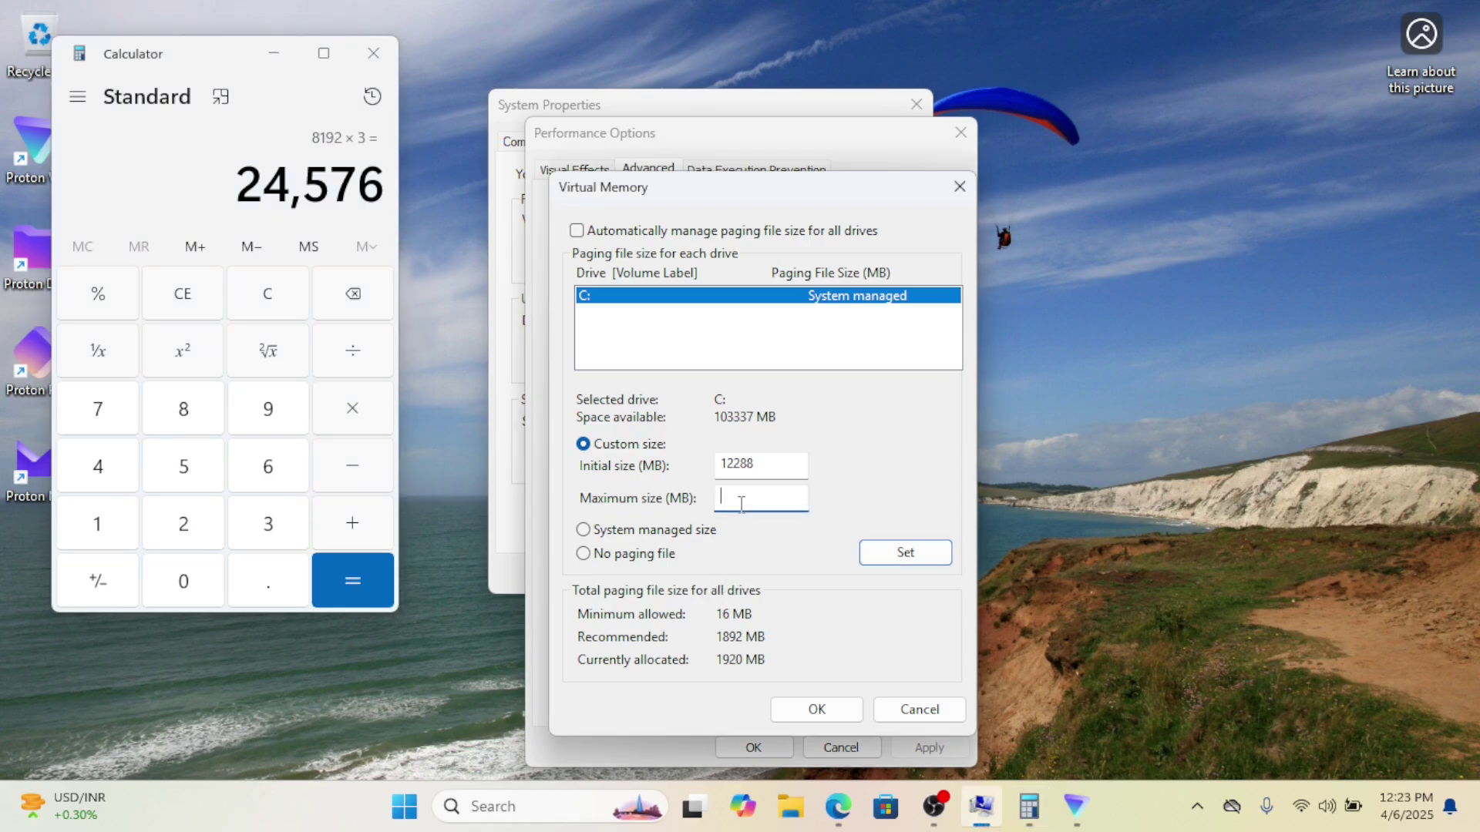
text(24576)
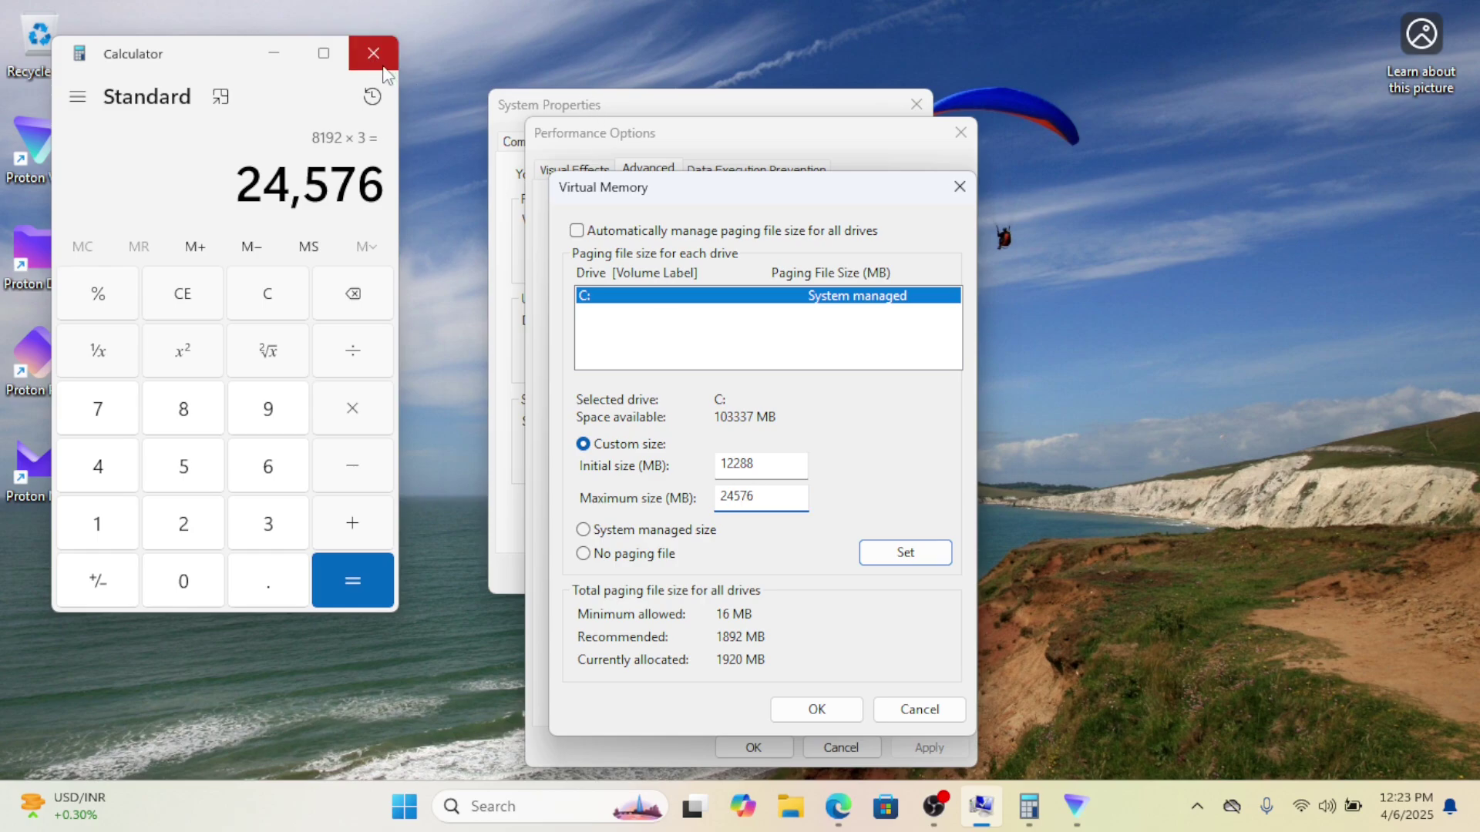
click(381, 63)
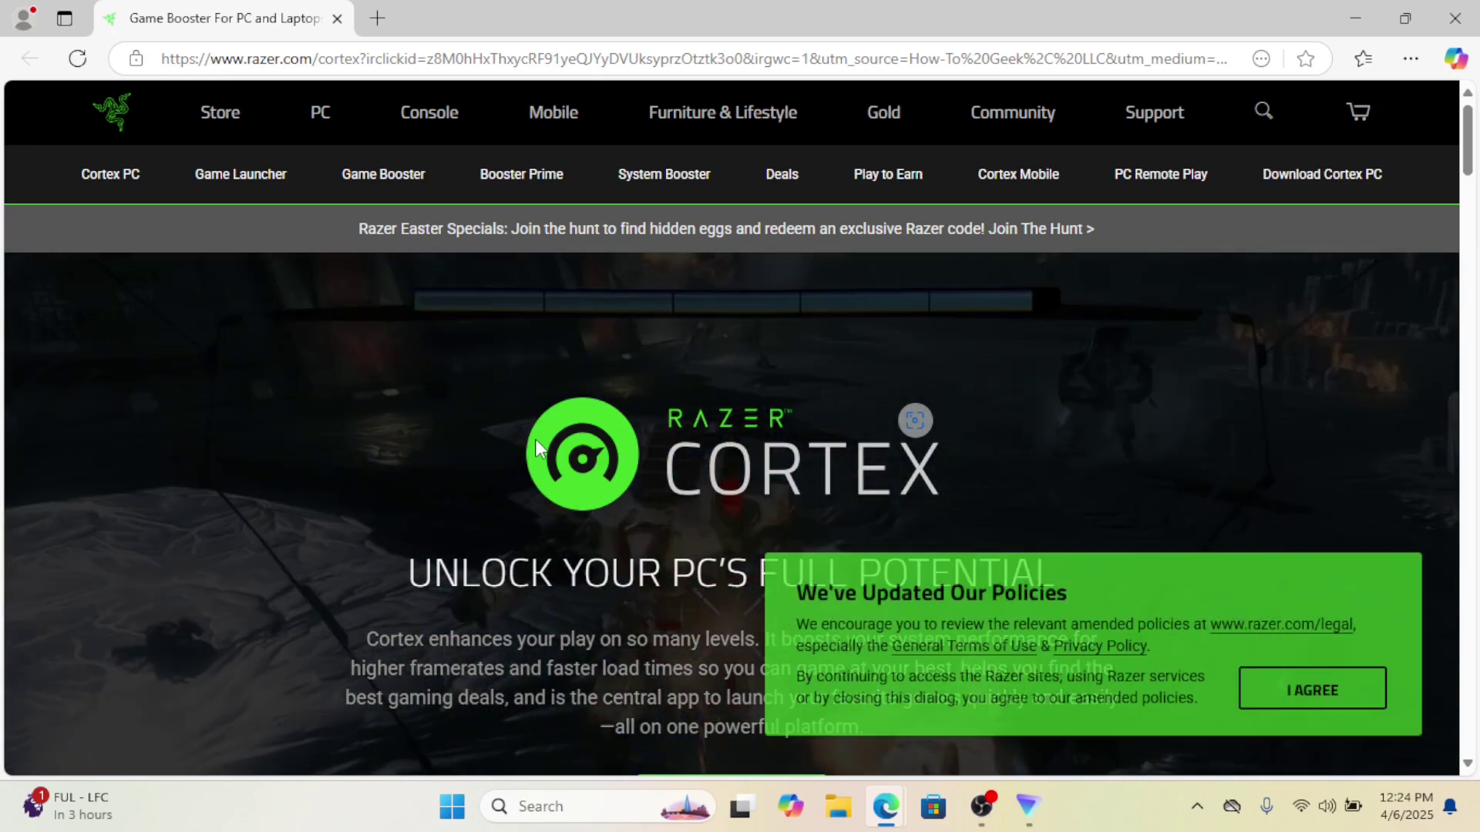
Accept the Razer policies notice, then download and run RazerCortexInstaller.exe.
click(1302, 696)
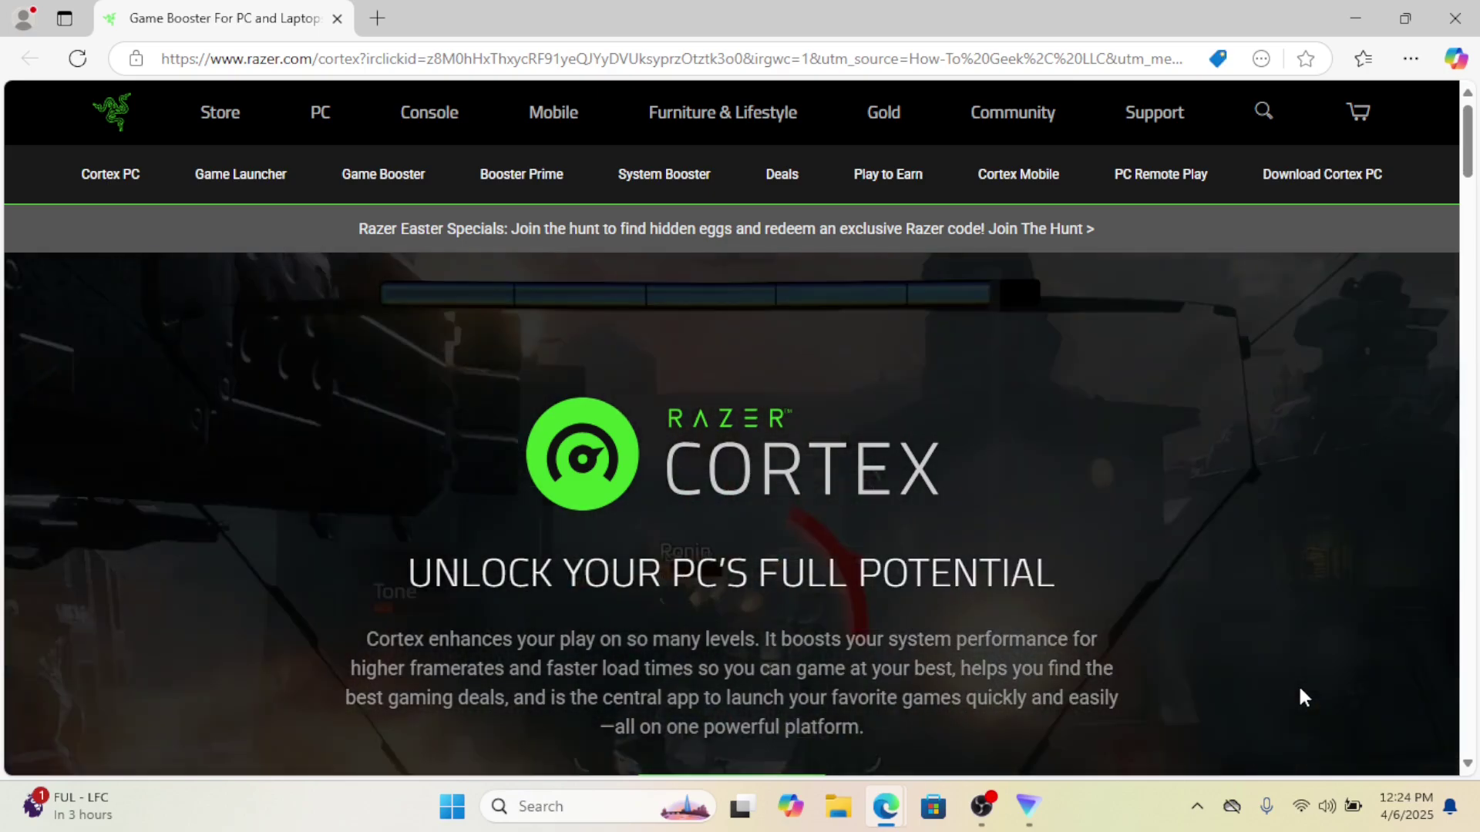
scroll(1303, 696, down, 2)
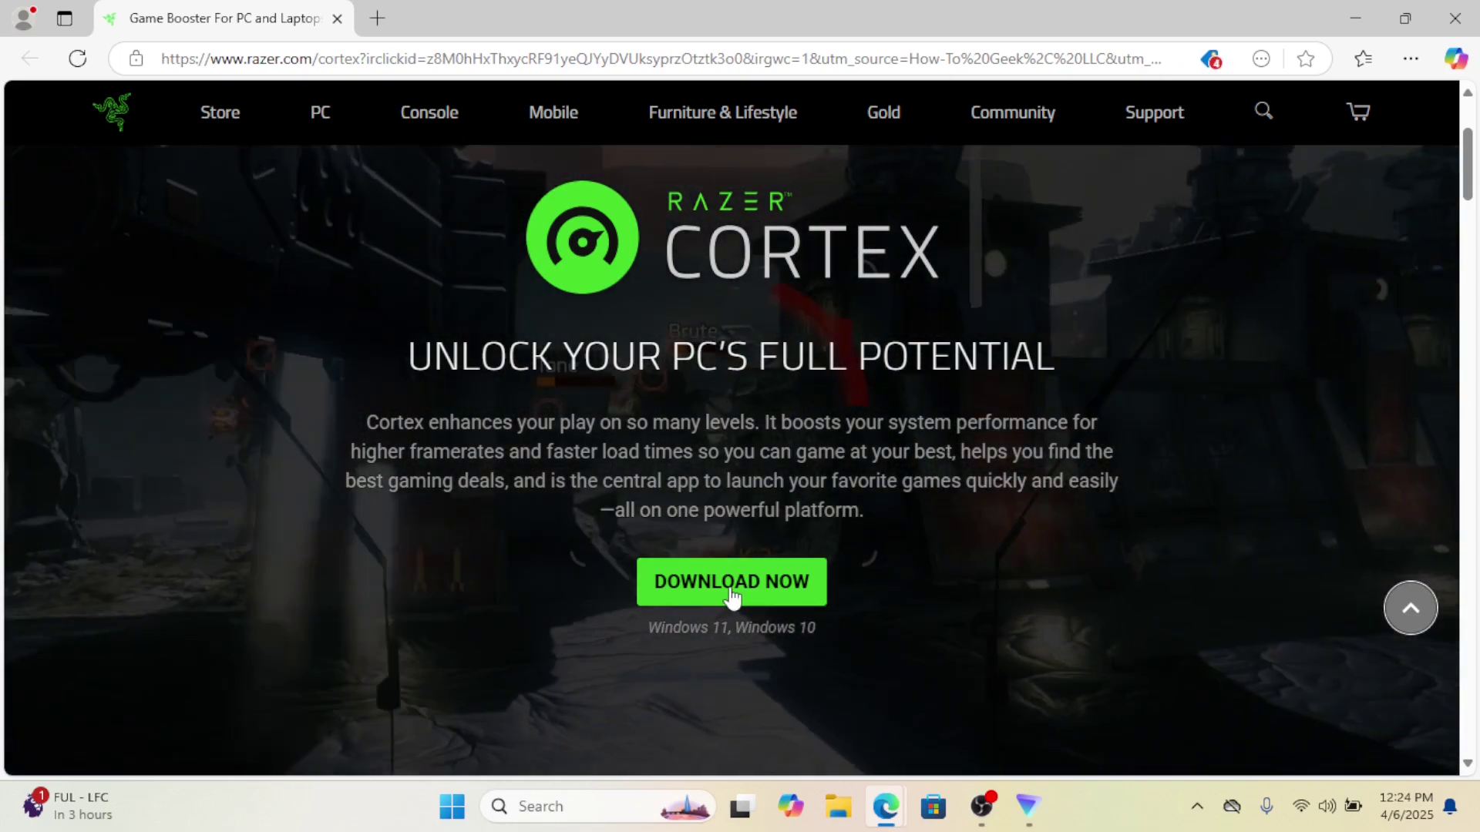
click(731, 582)
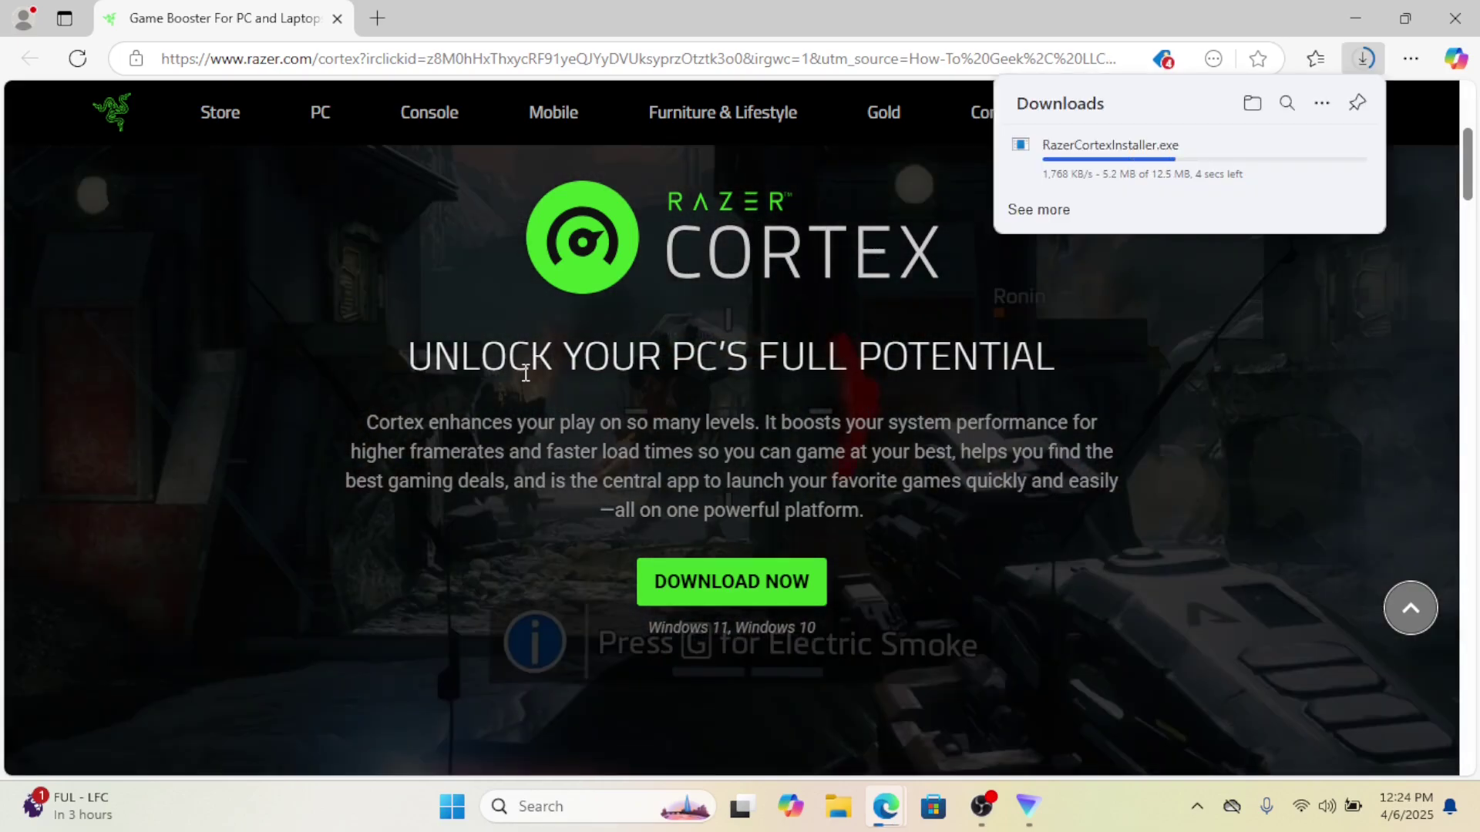
mouse_move(290, 103)
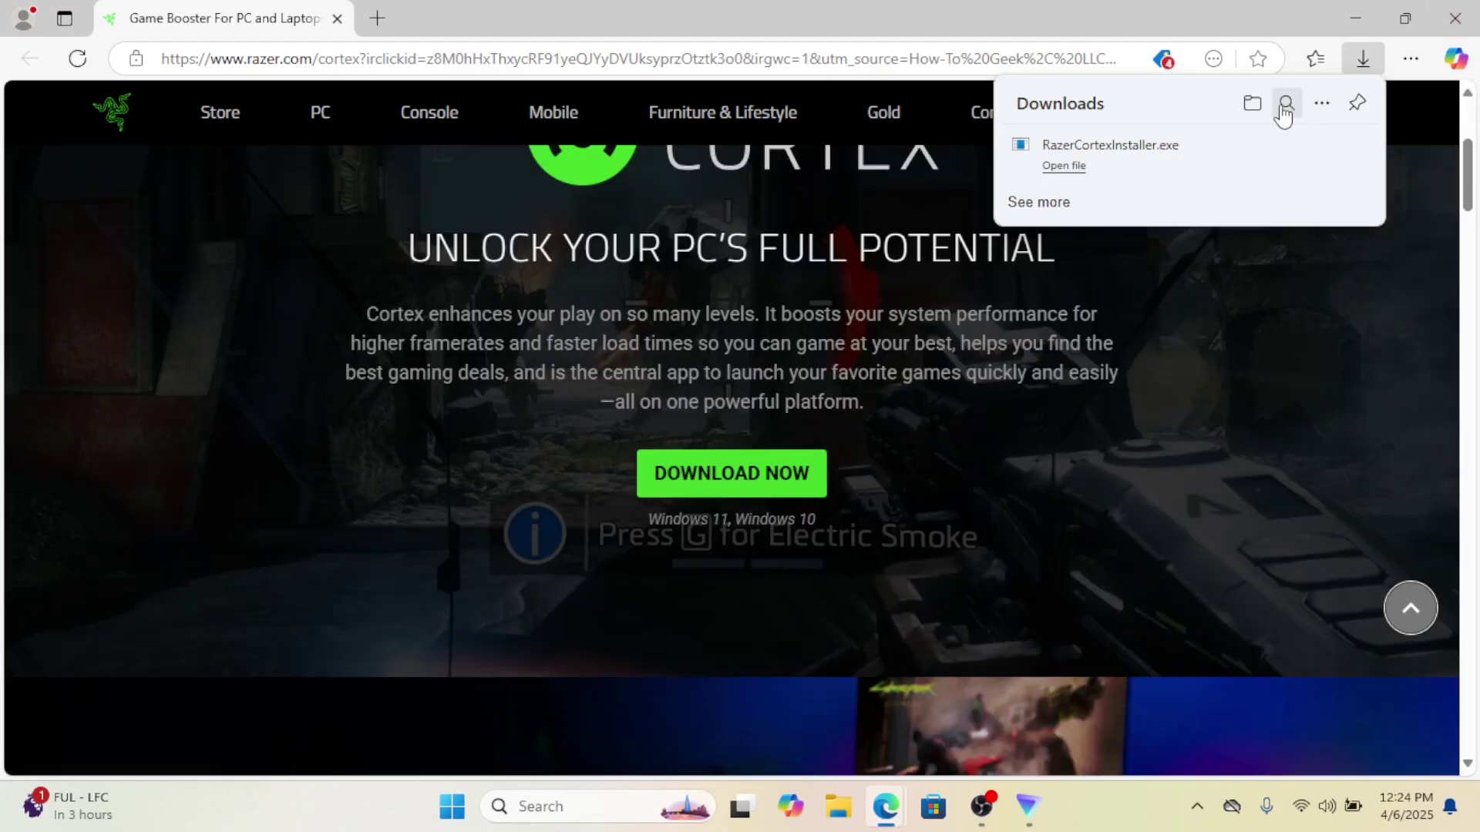
click(1066, 167)
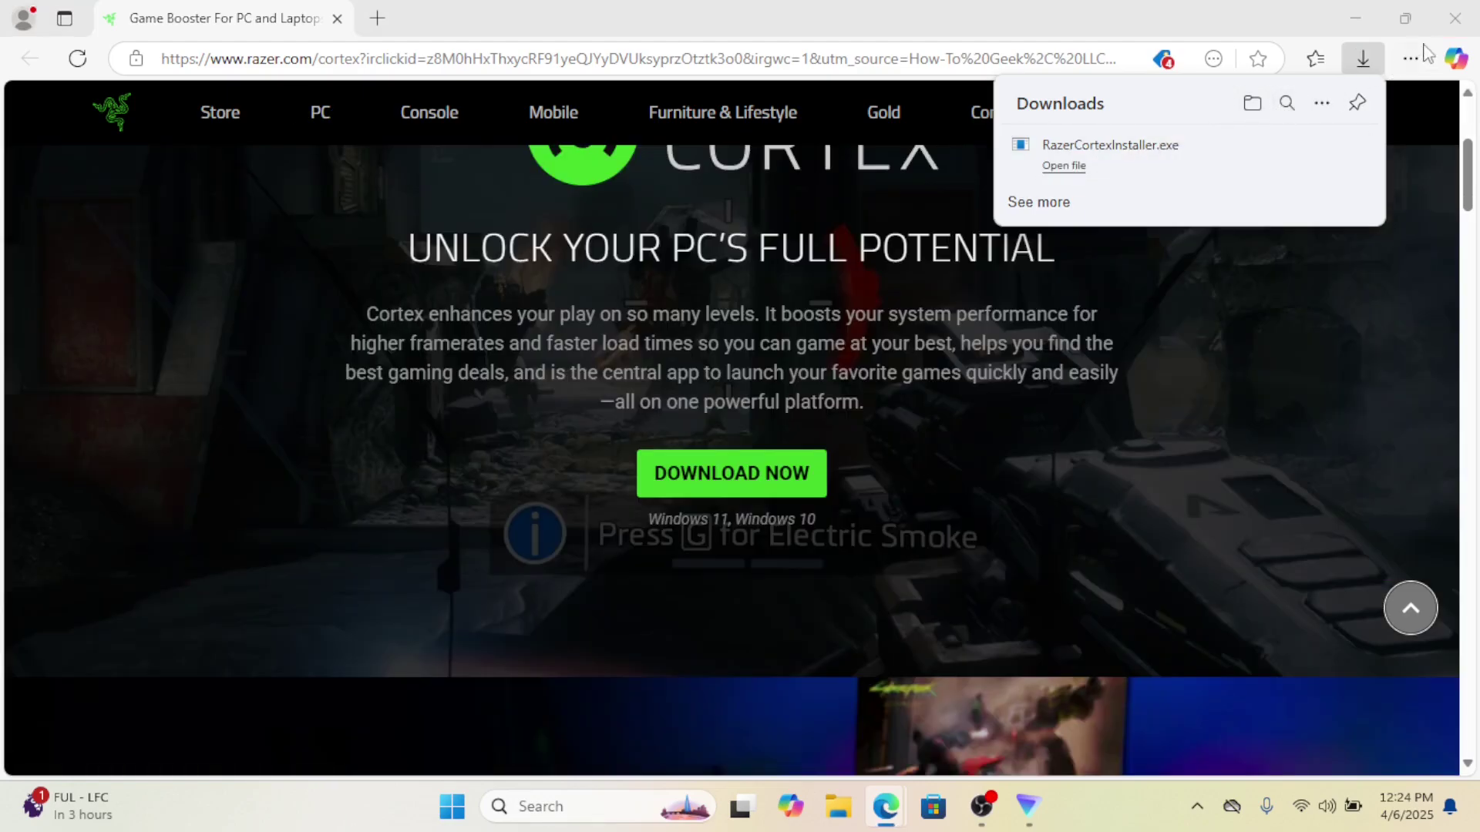
key(super+d)
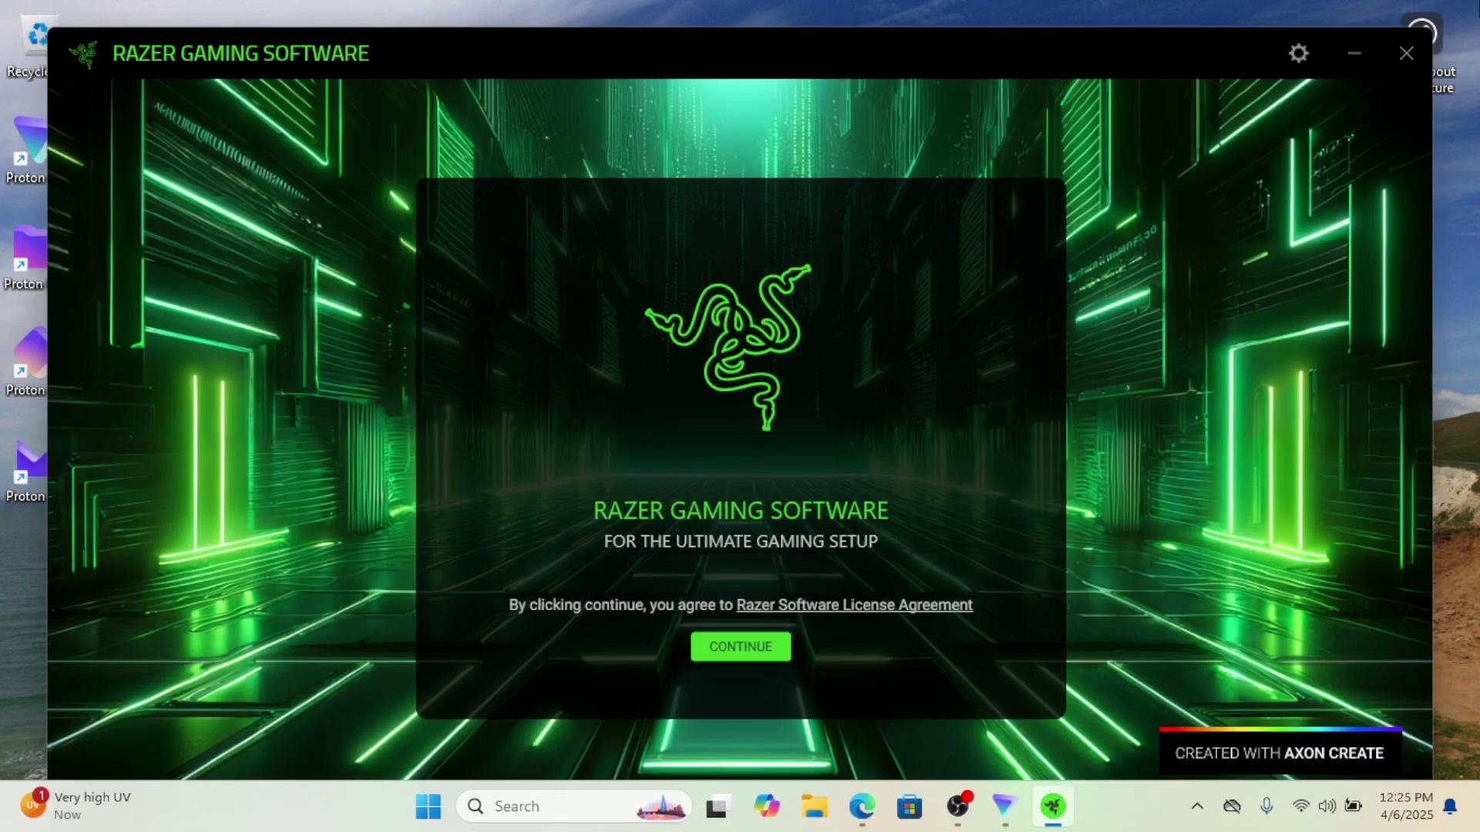
Accept the Razer licence and install Razer Cortex together with Razer Axon.
click(744, 657)
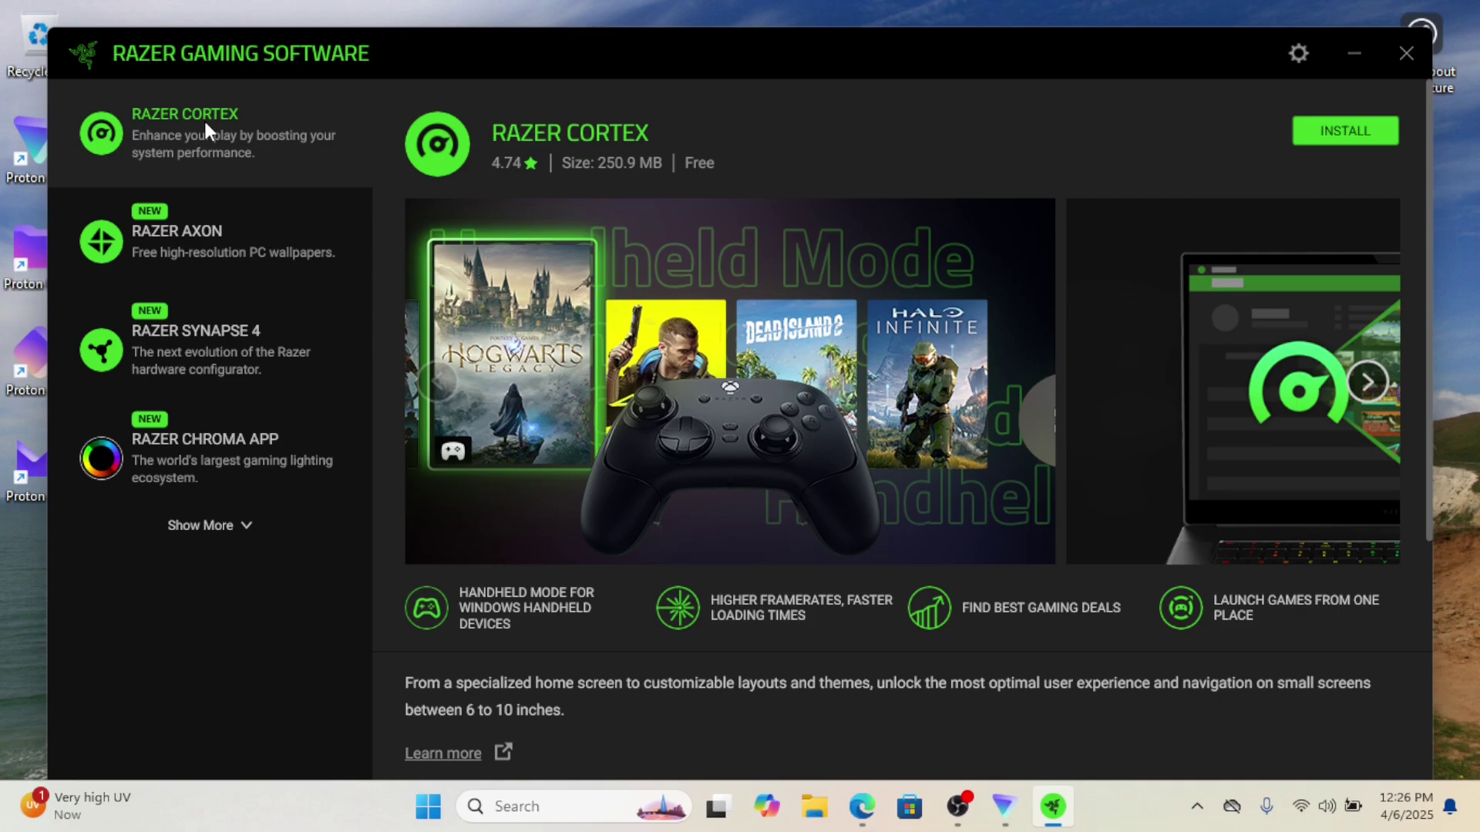
scroll(683, 258, down, 4)
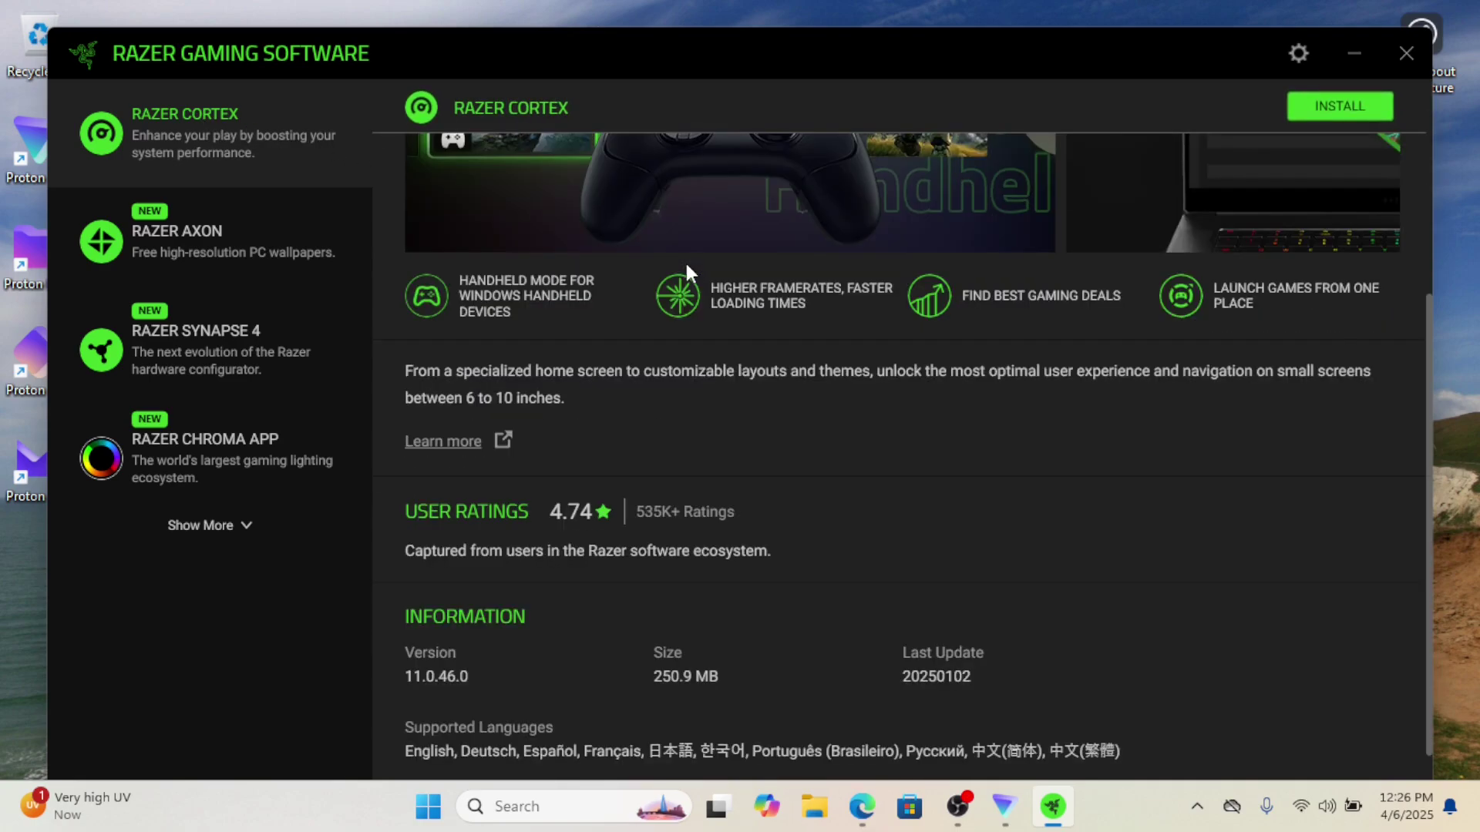
scroll(686, 266, down, 1)
scroll(686, 266, up, 5)
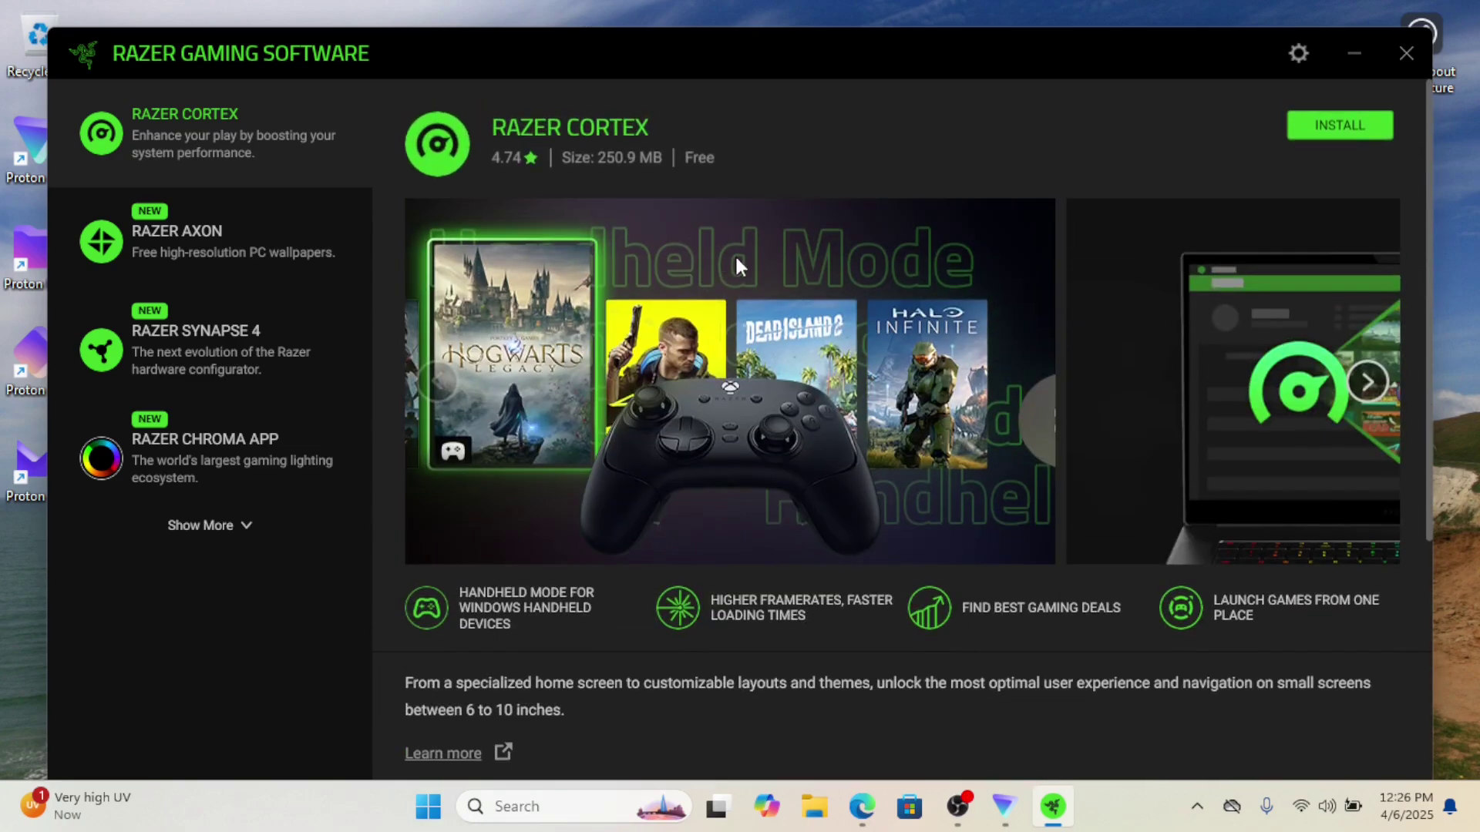
click(1312, 131)
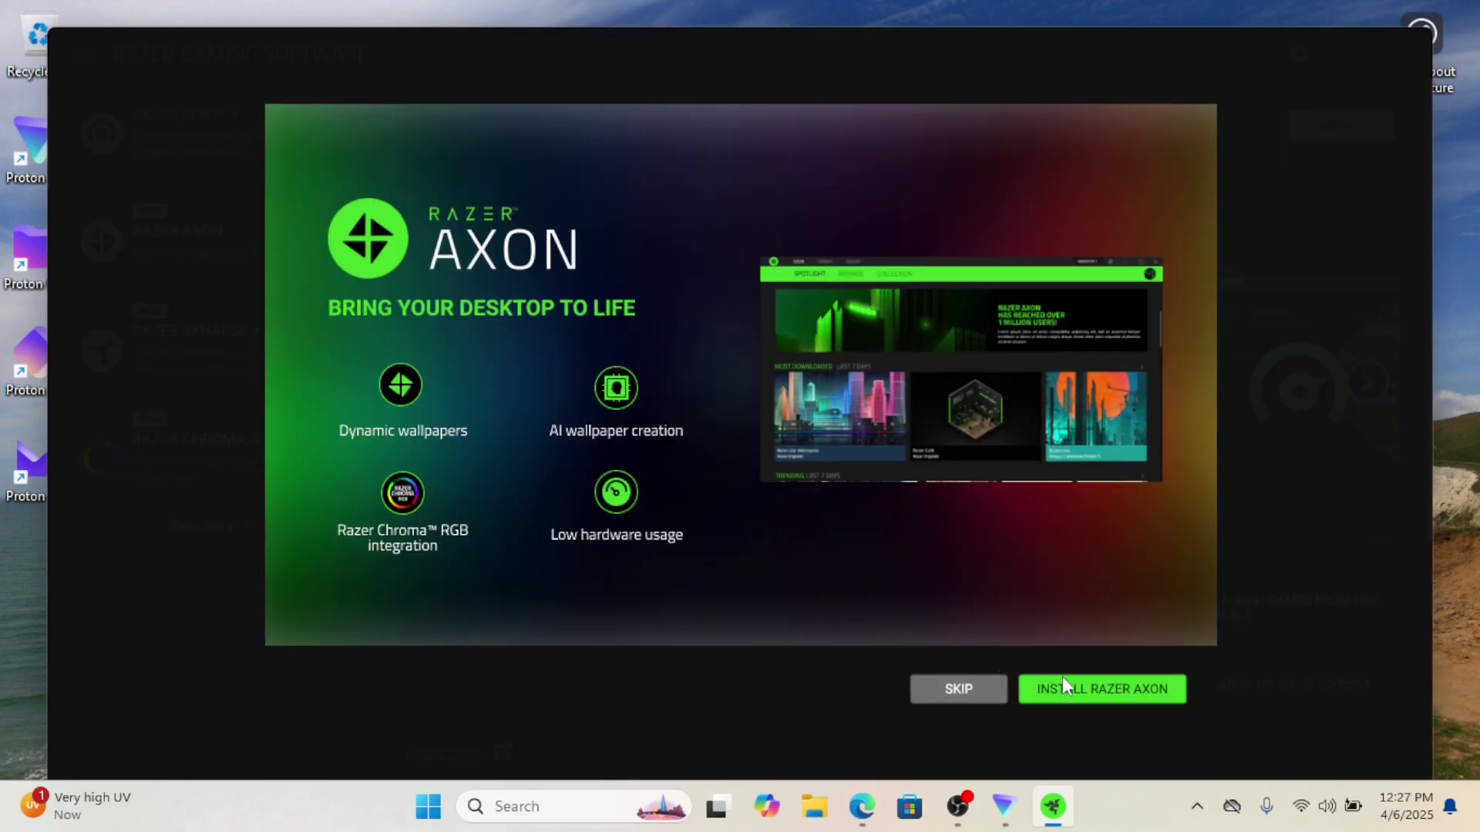
click(1068, 686)
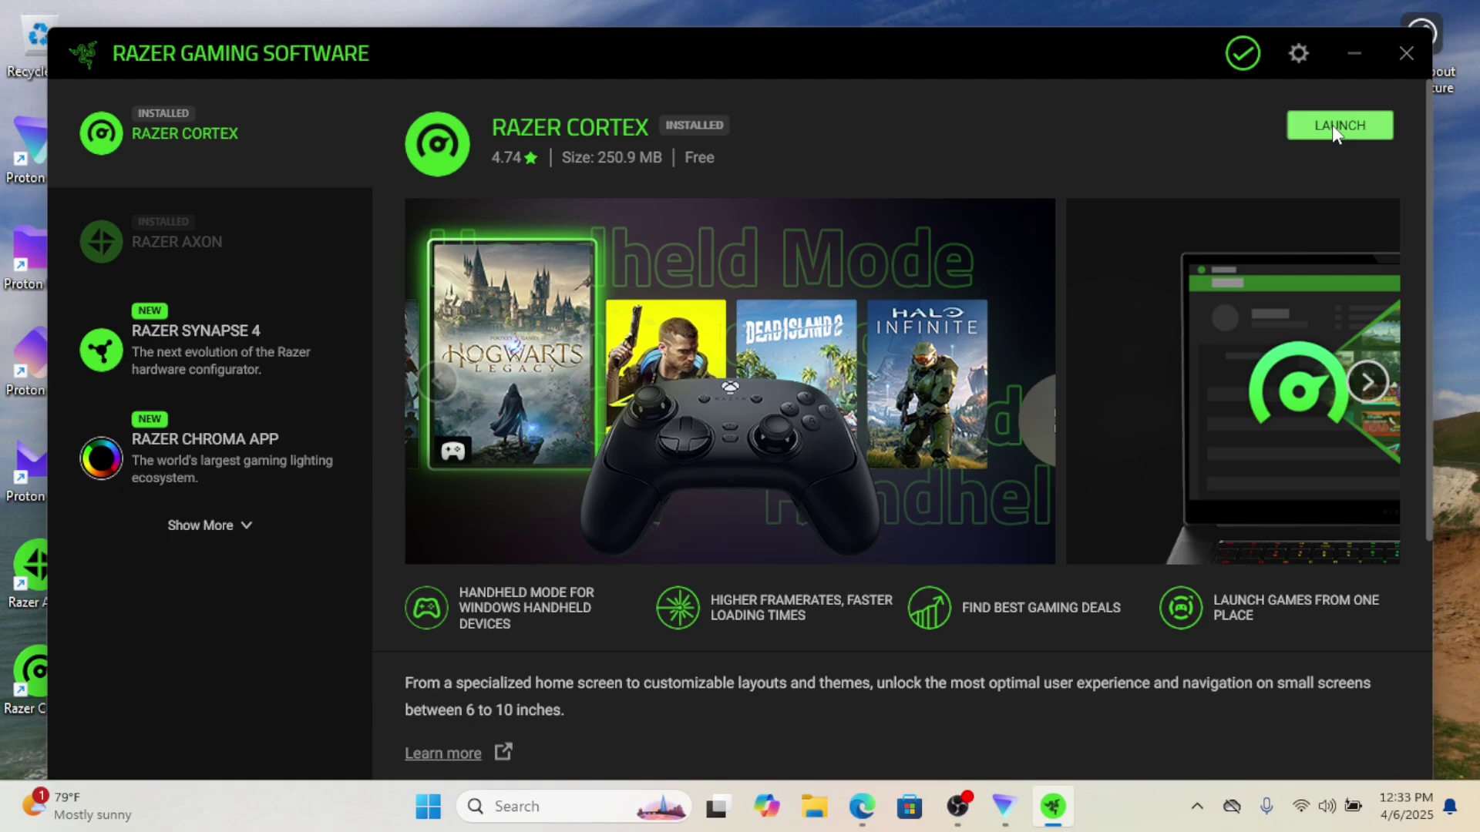
Launch Razer Cortex as a guest and optimize the System Booster Speed Up items.
click(1332, 125)
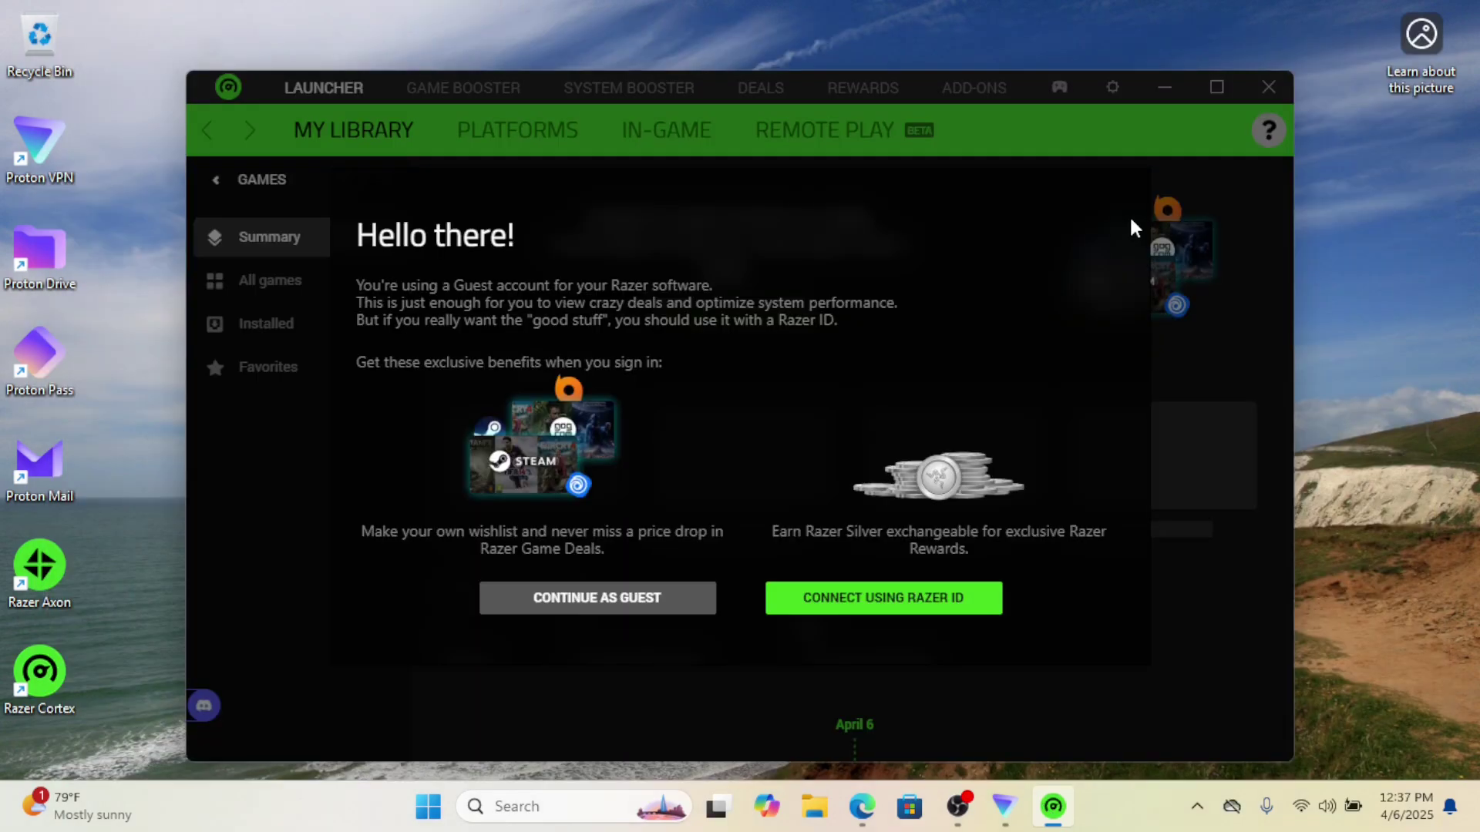
click(622, 590)
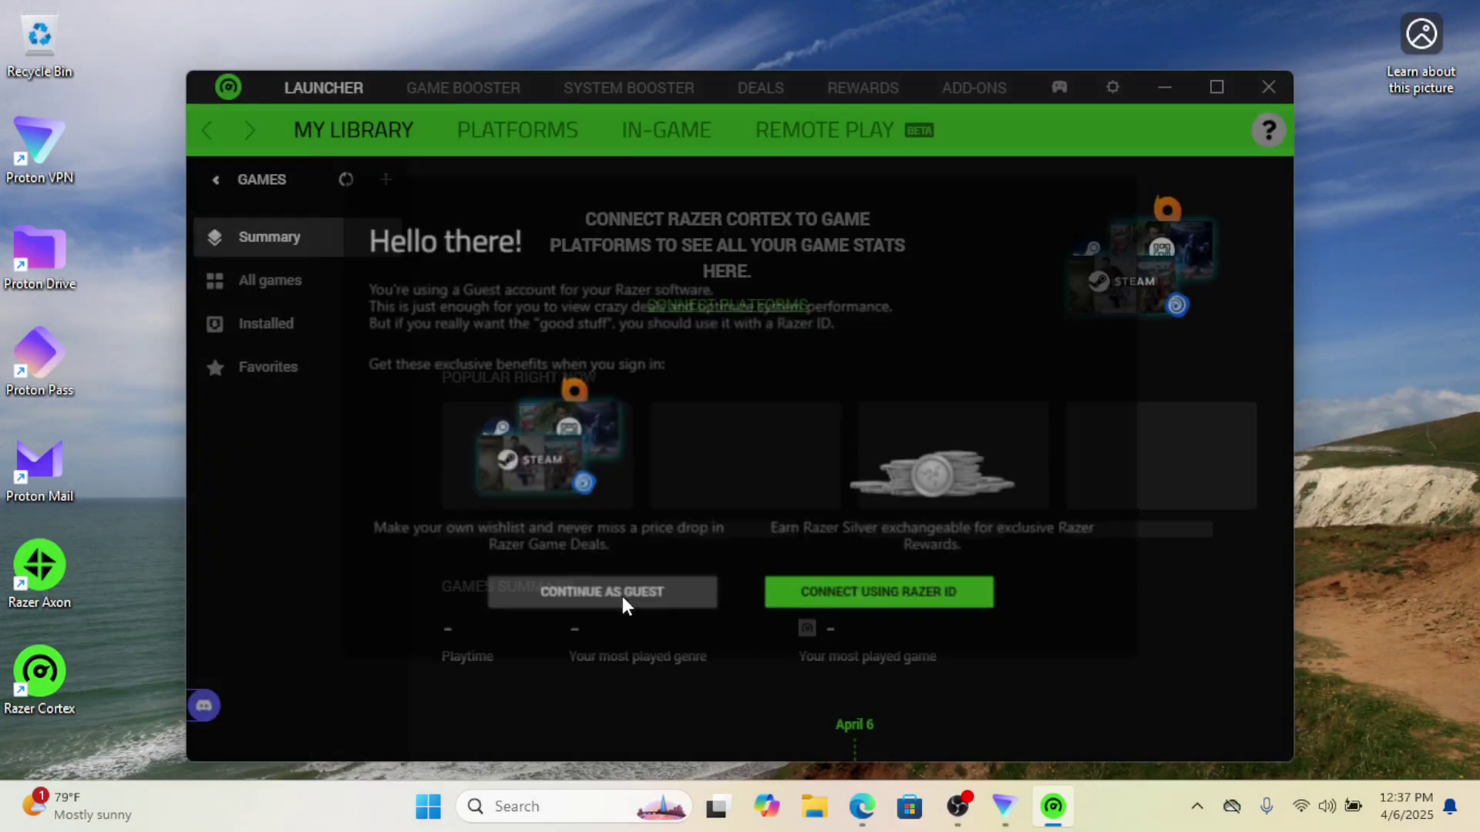
click(629, 87)
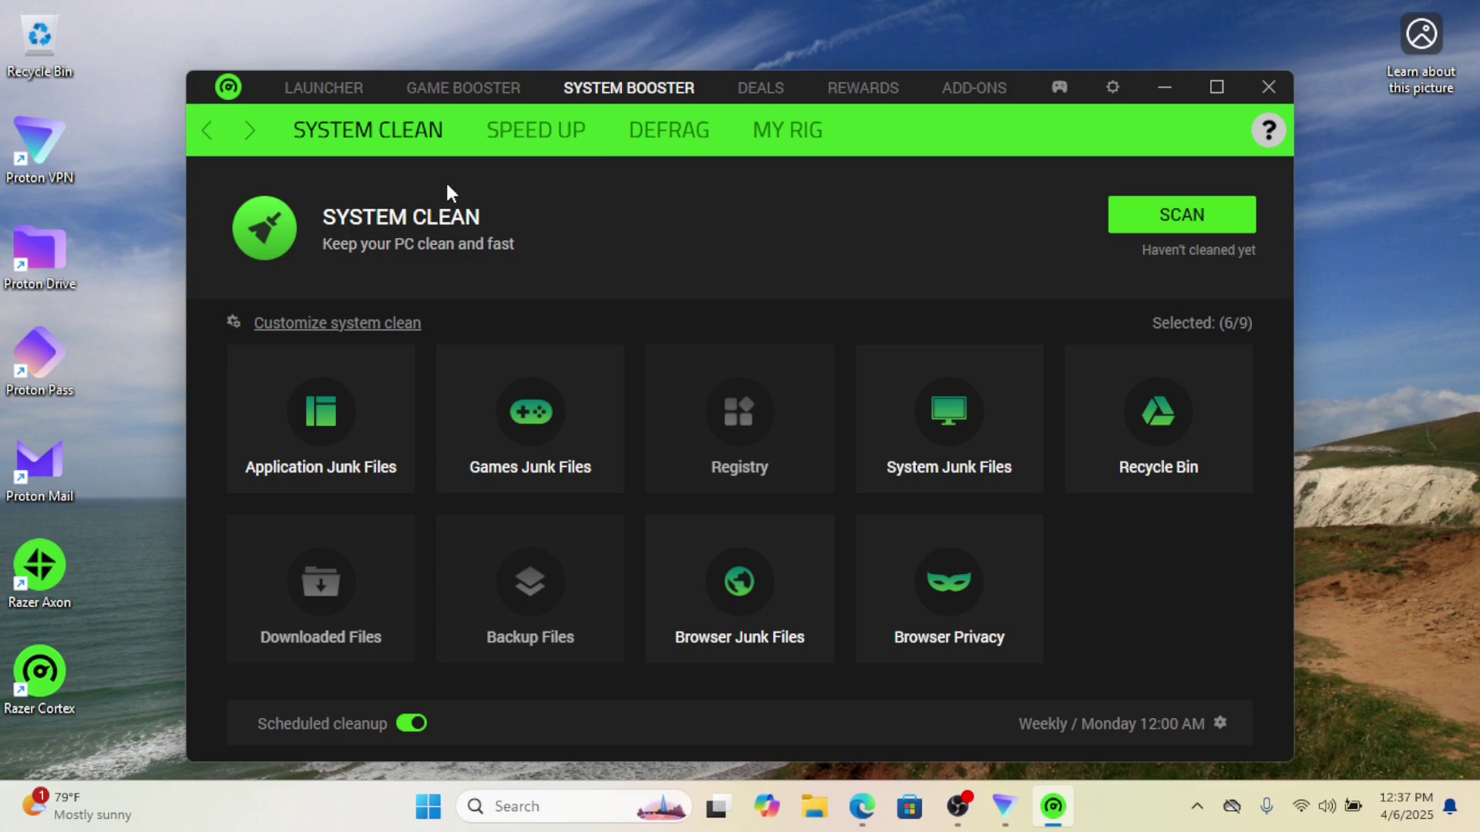
click(525, 142)
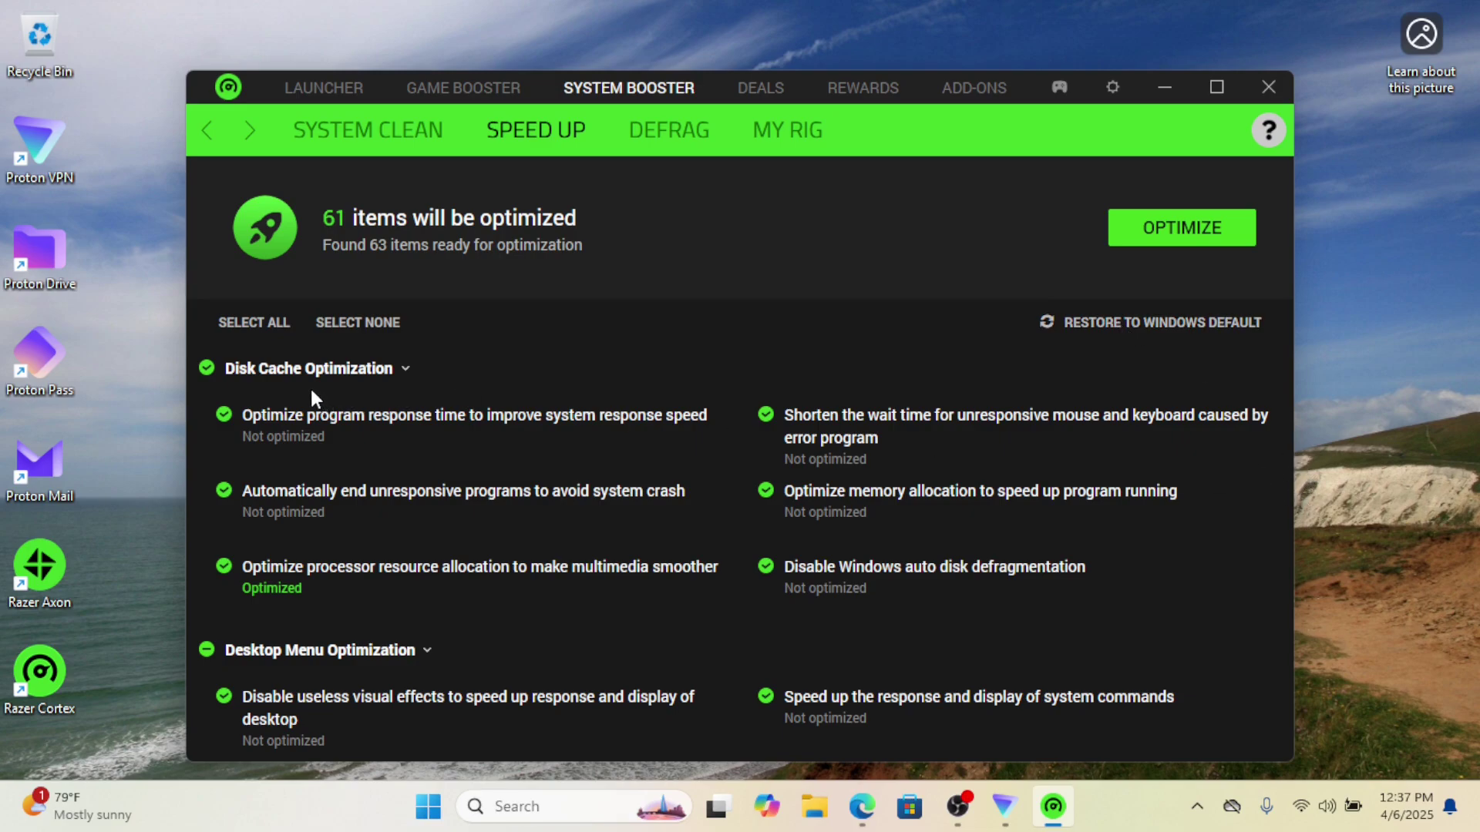
click(1177, 233)
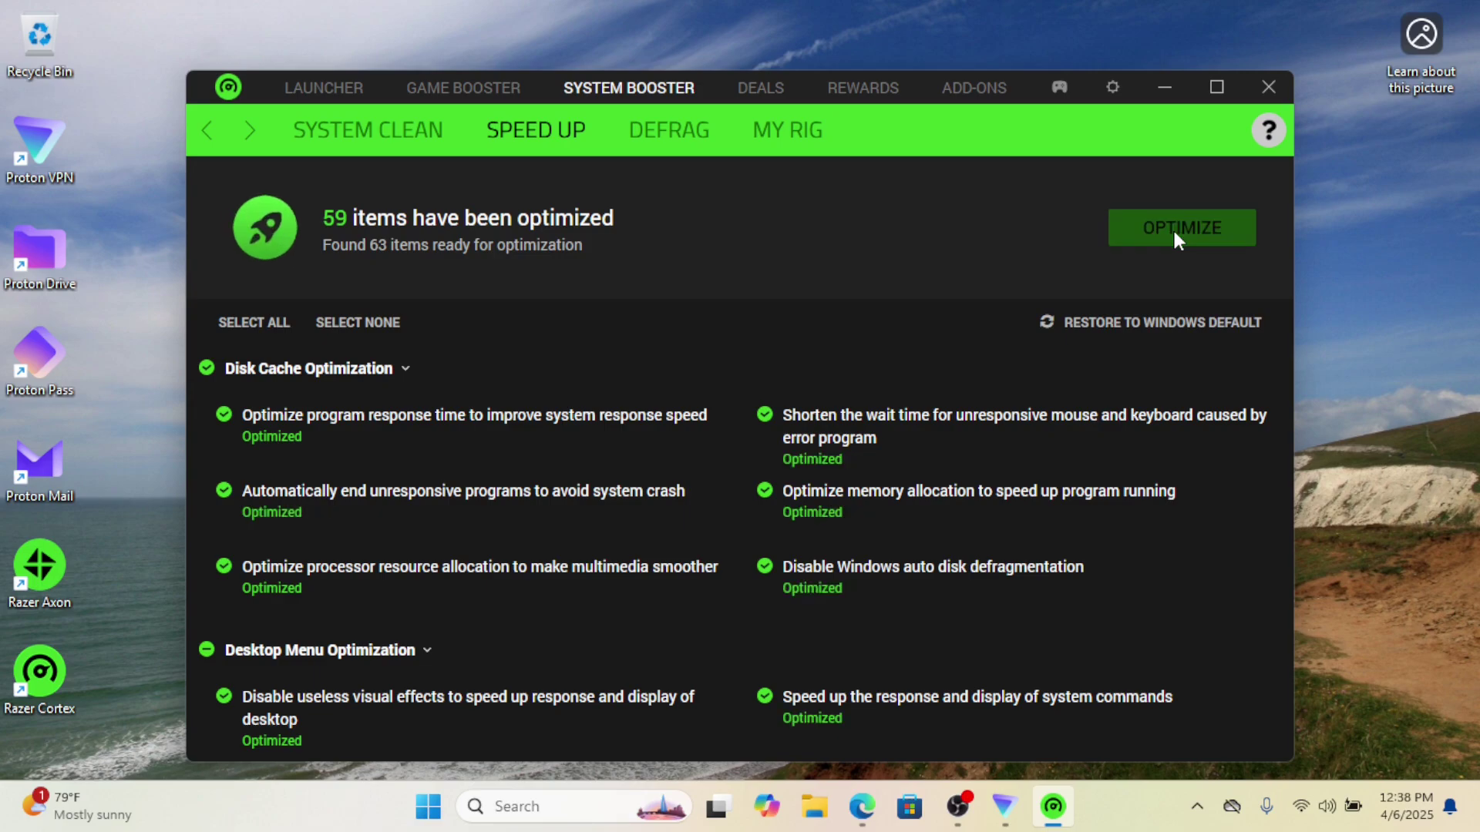
click(463, 88)
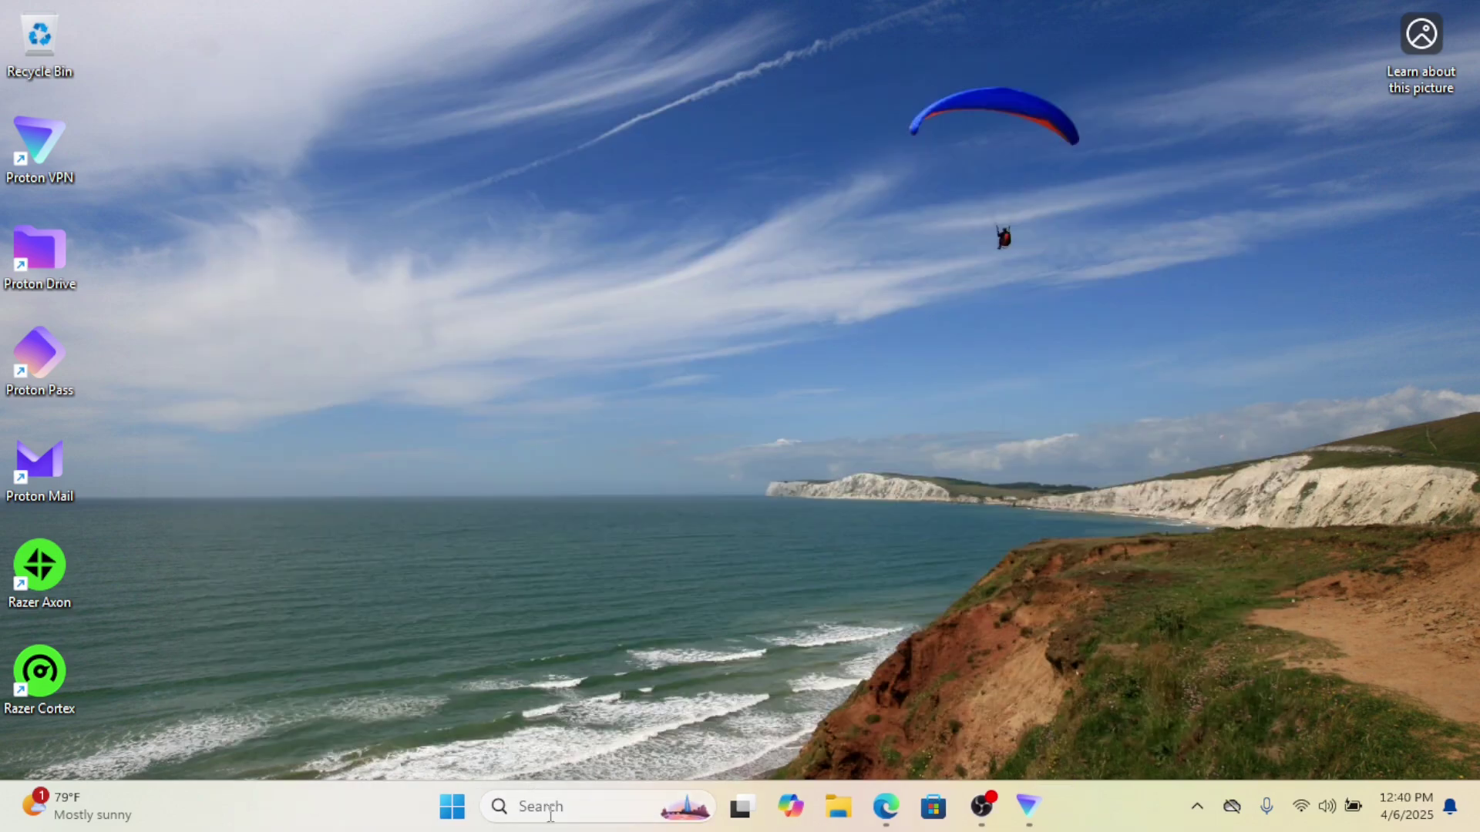
Launch services.msc from the Run dialog and maximize the Services window.
click(563, 813)
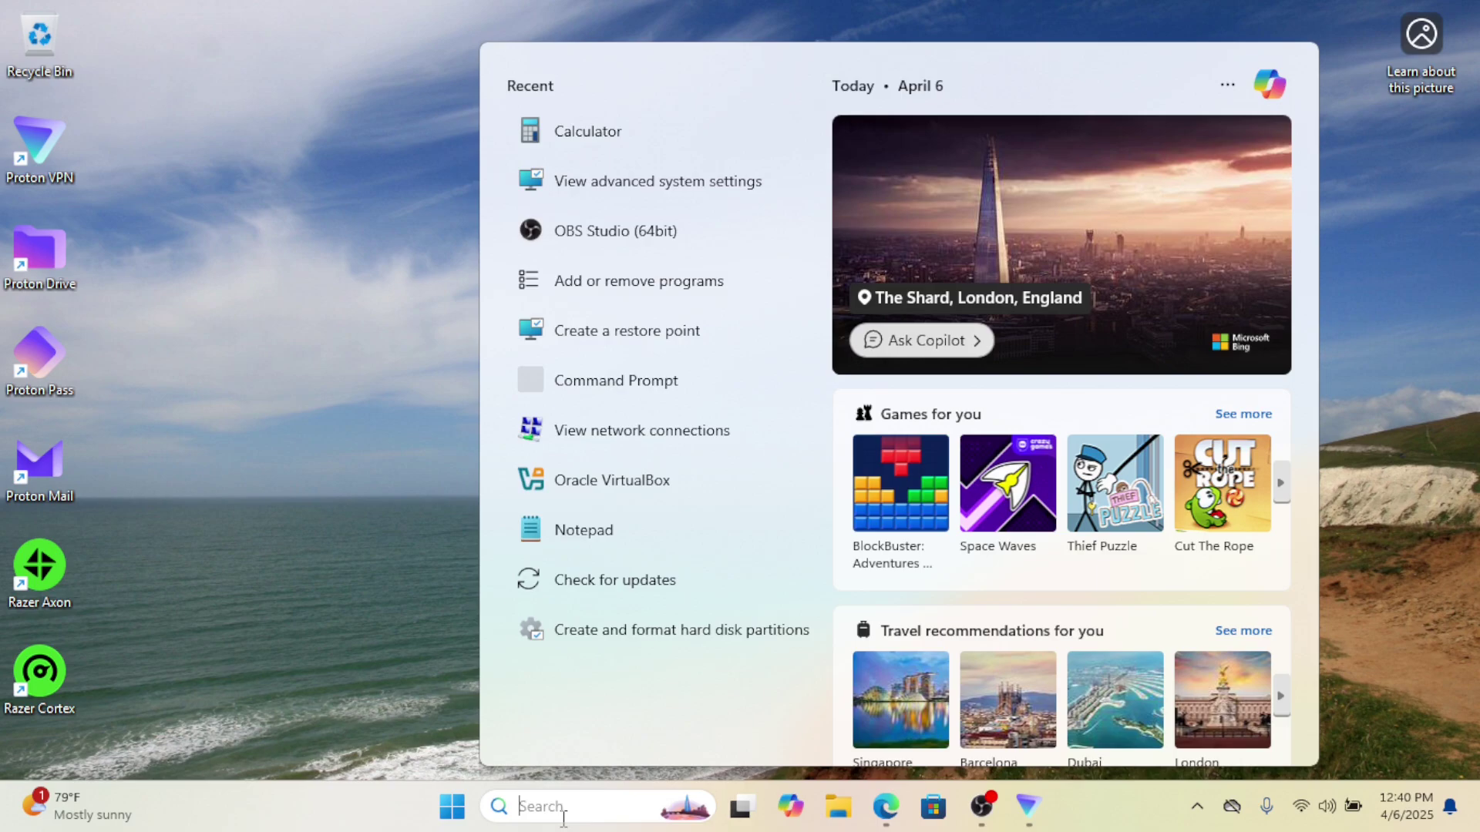
text(run)
key(Return)
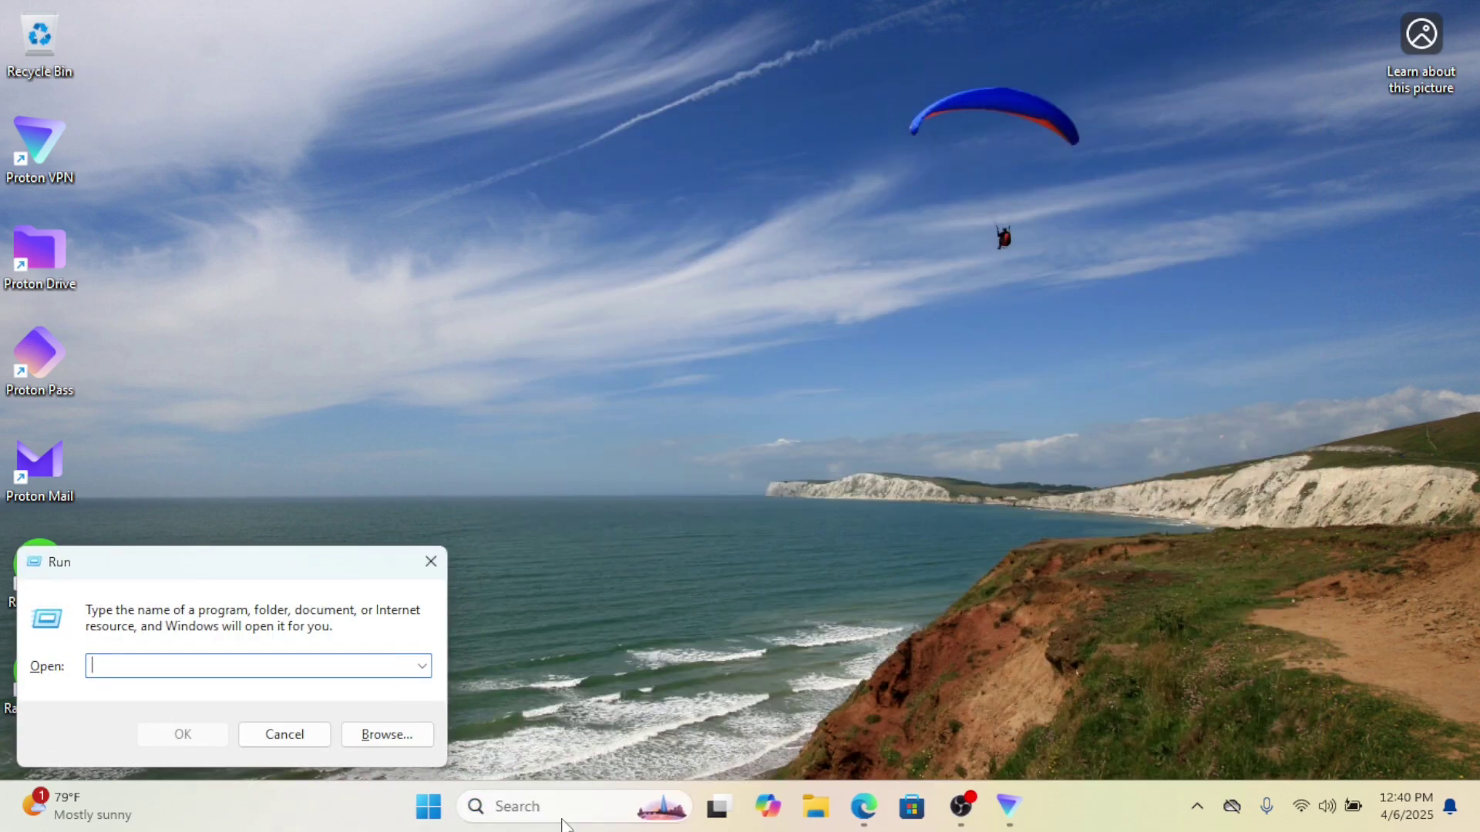
text(service)
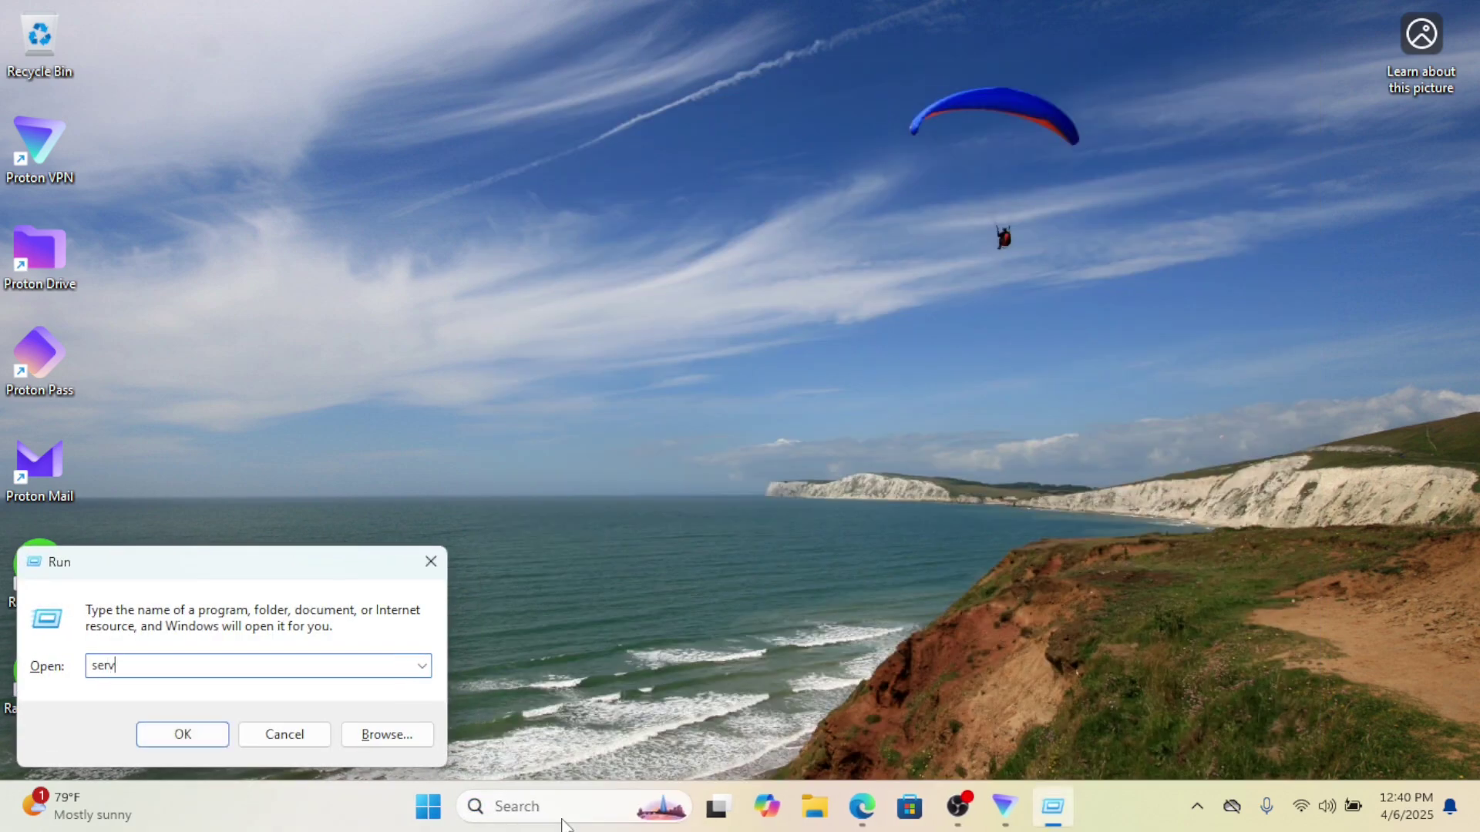
text(s.msc)
key(Return)
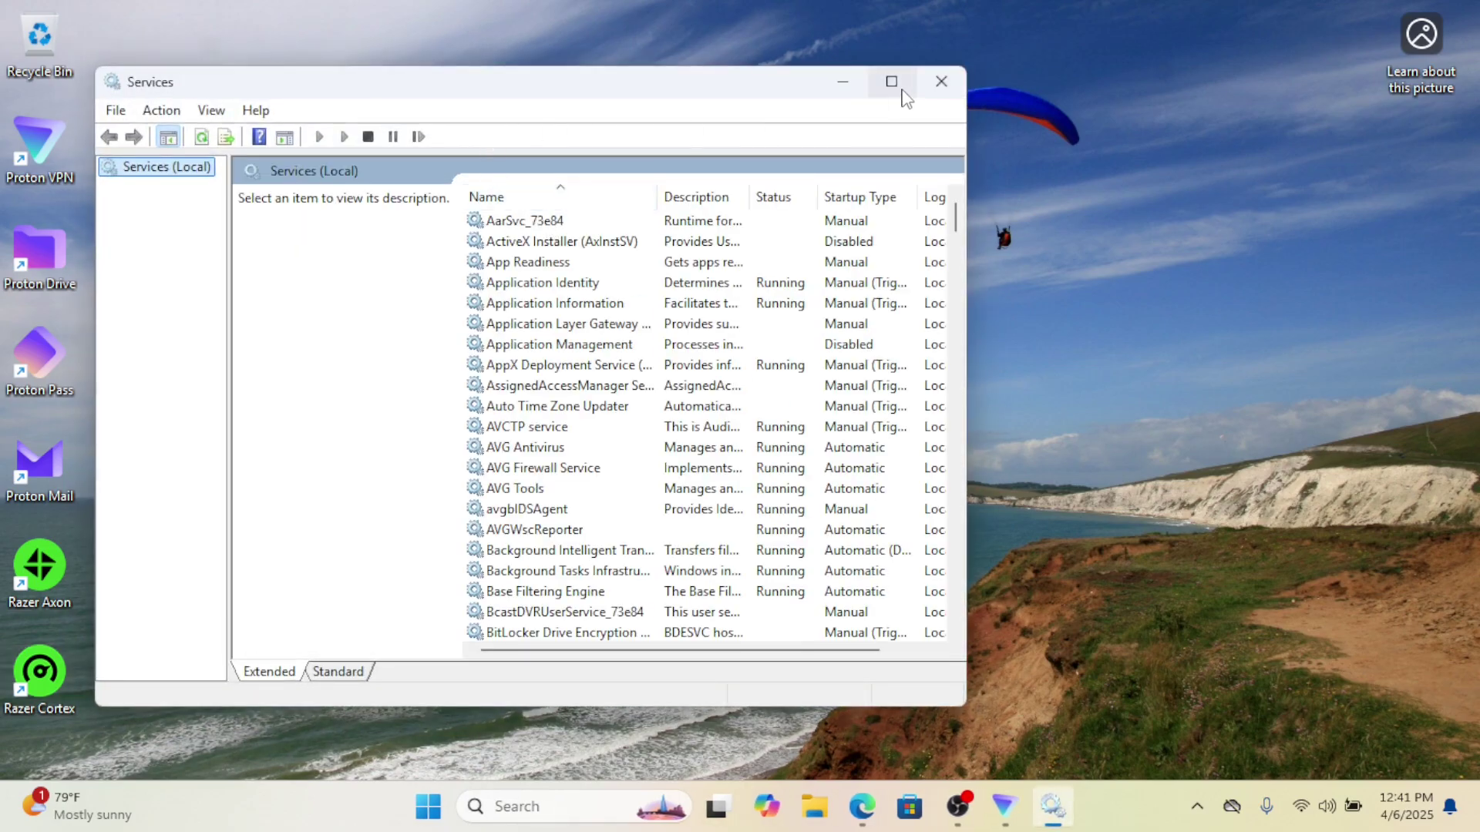
click(902, 91)
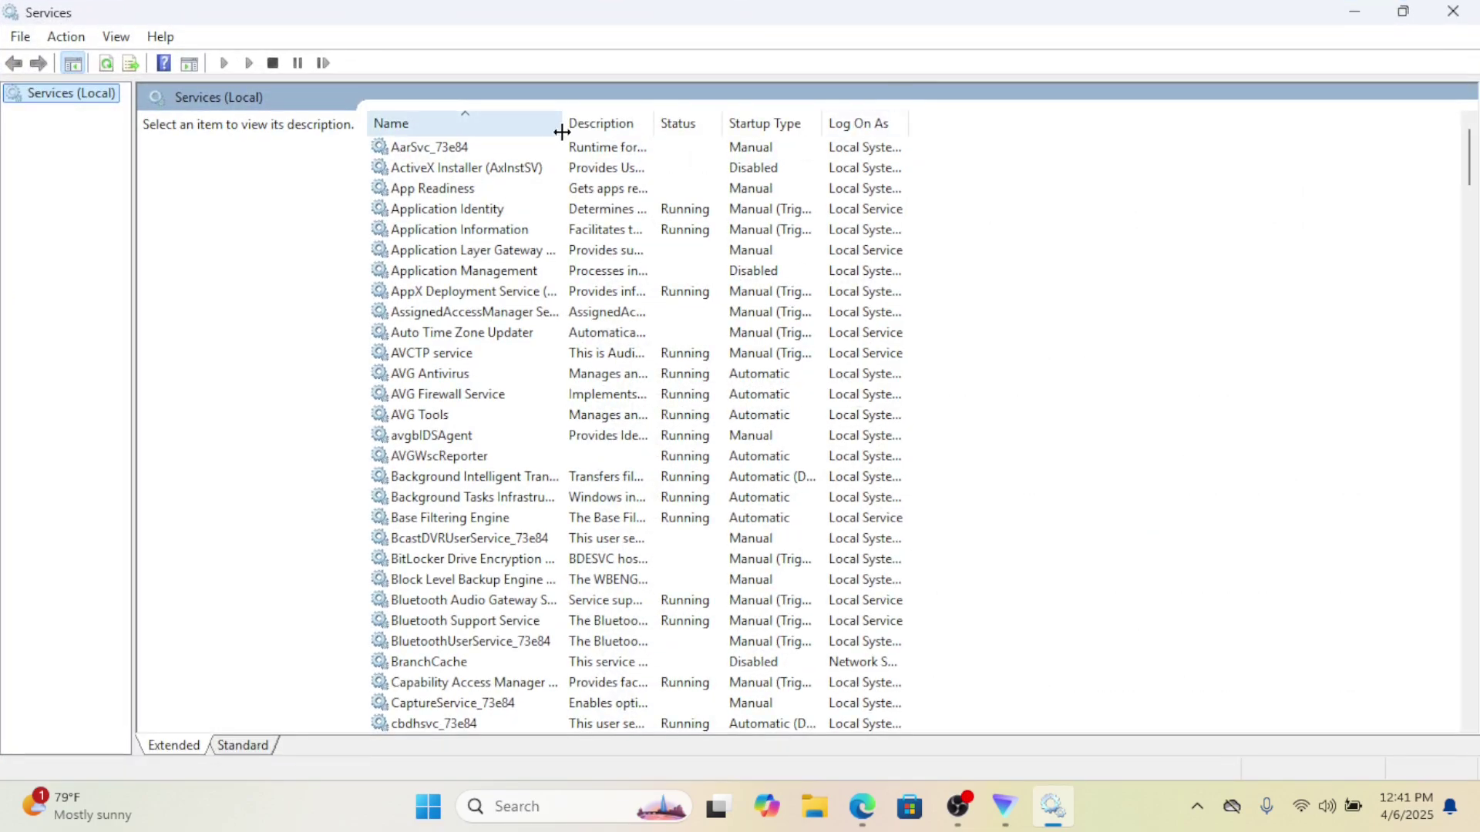
Find the SysMain service in the list and stop it.
drag(562, 125, 707, 159)
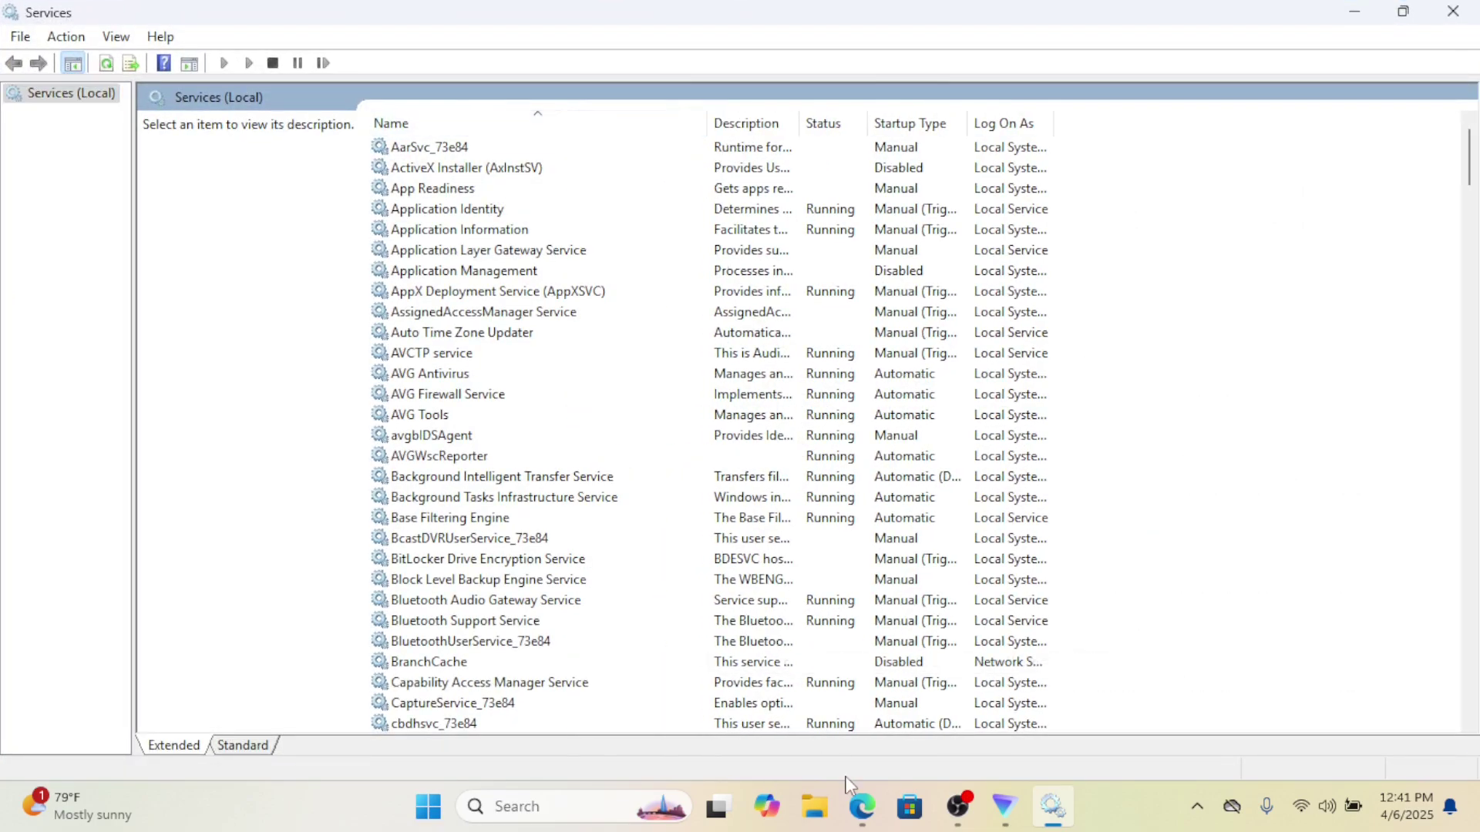
click(442, 153)
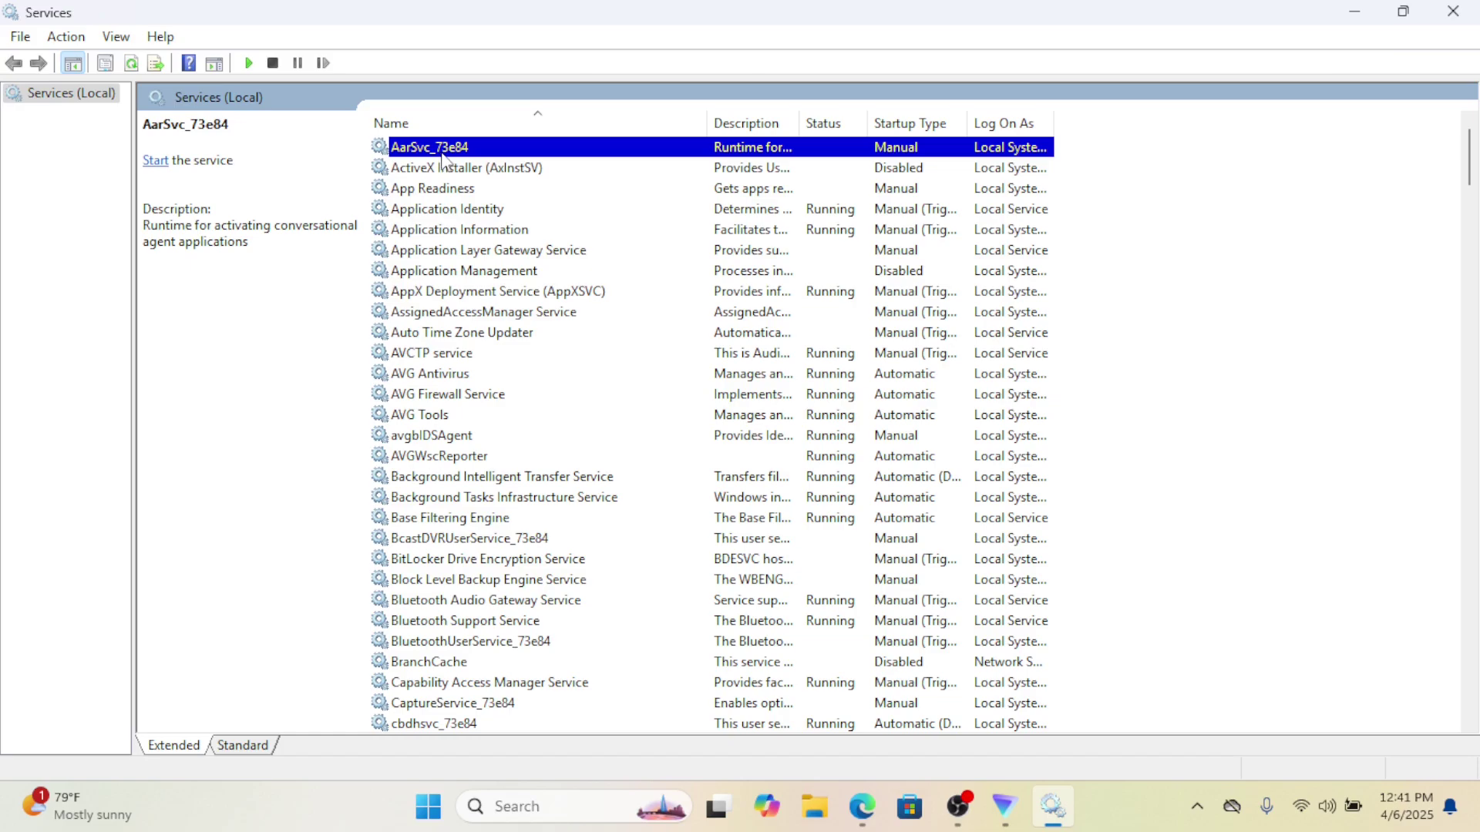
text(sysmain)
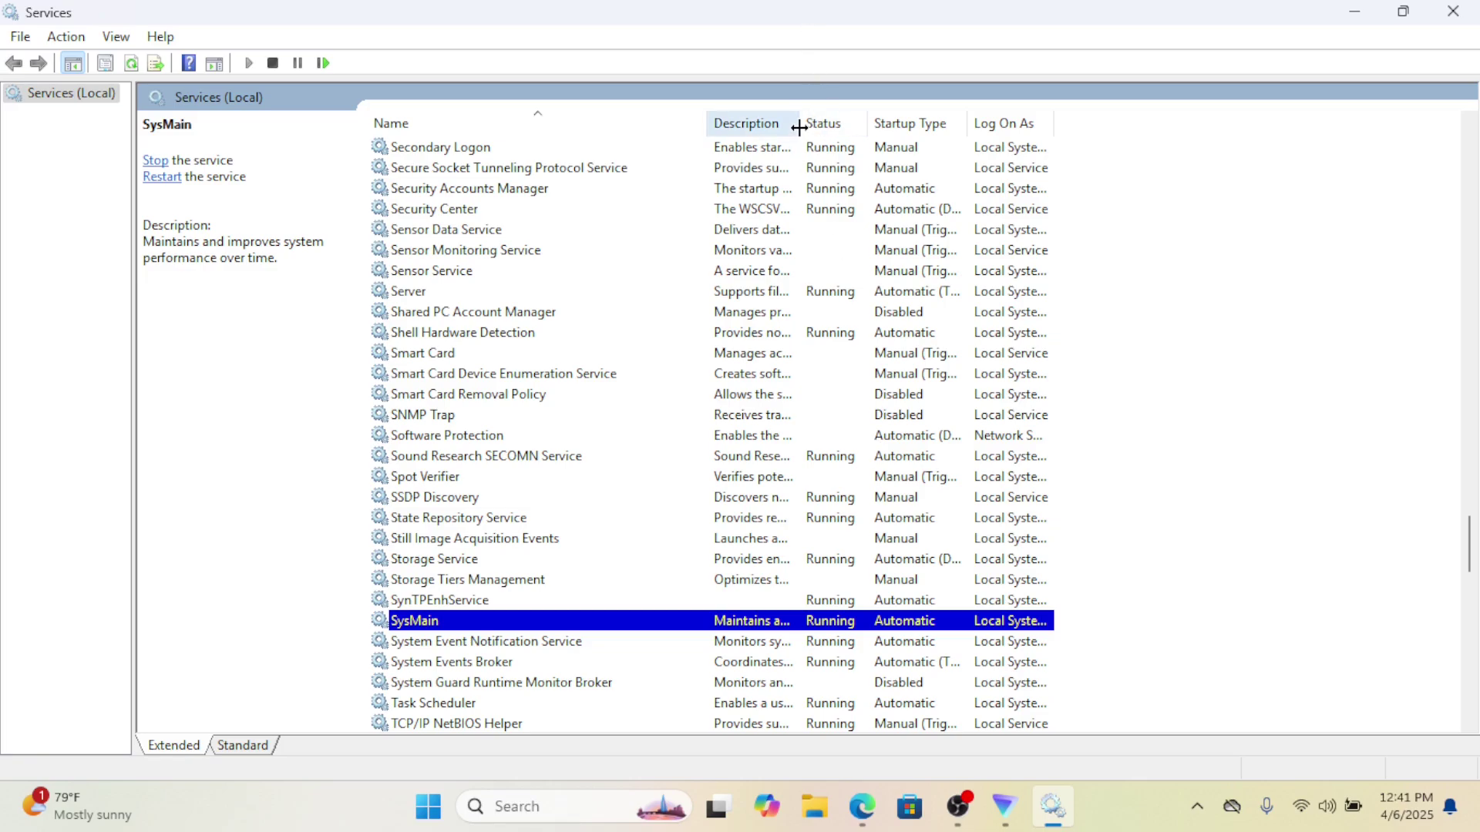
drag(798, 123, 1198, 194)
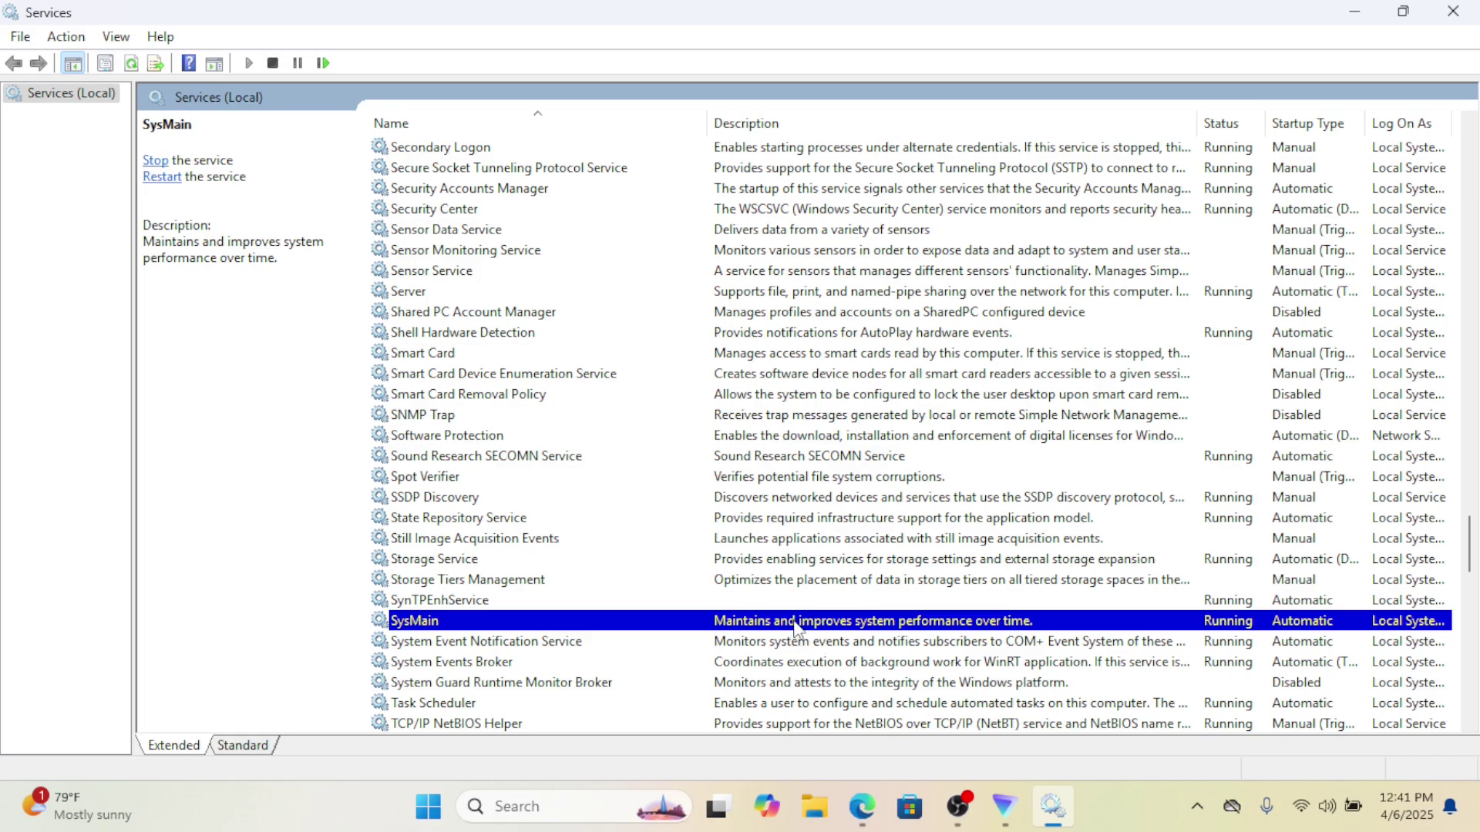
right_click(631, 622)
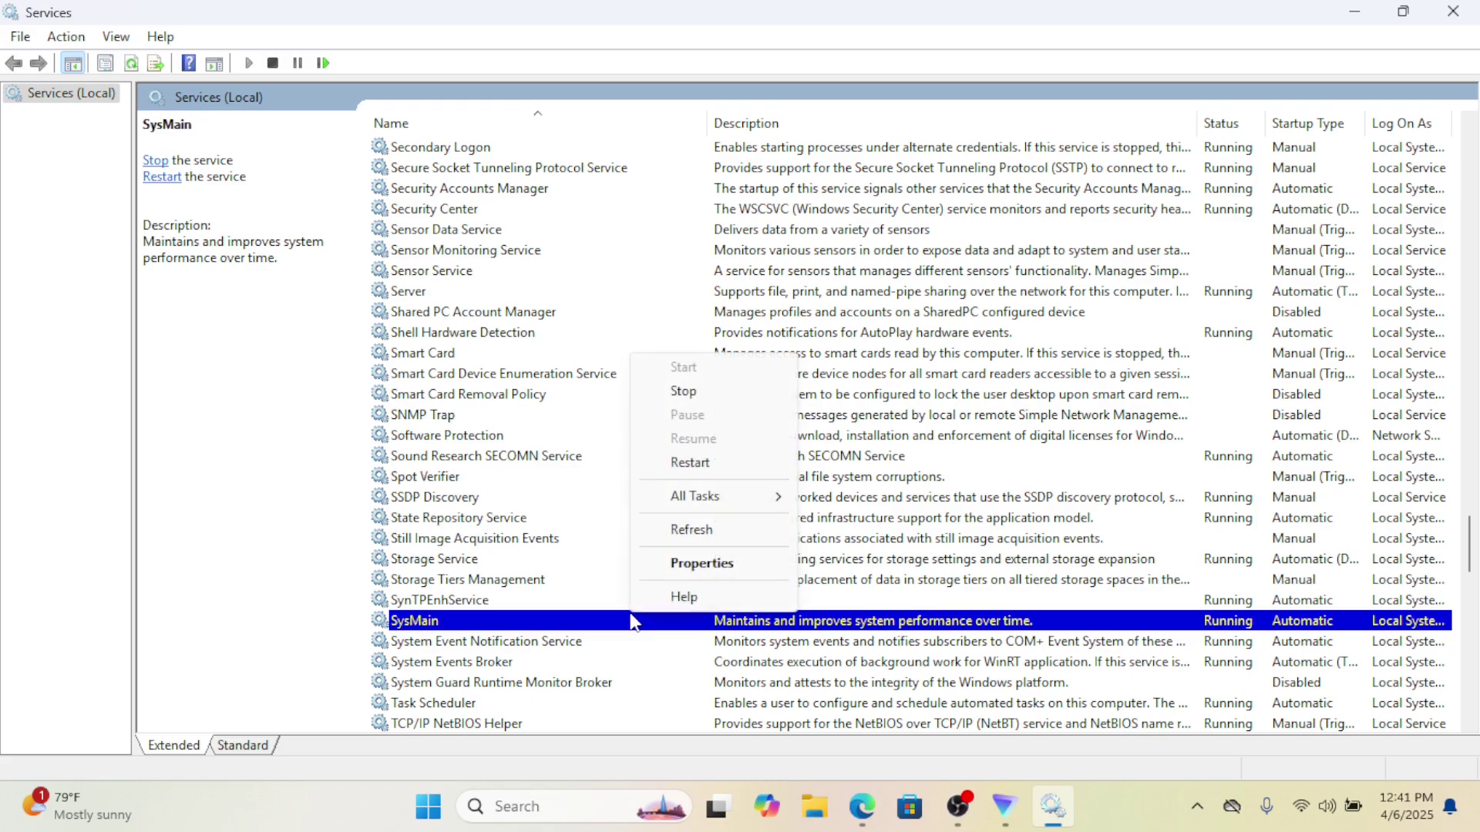
click(683, 391)
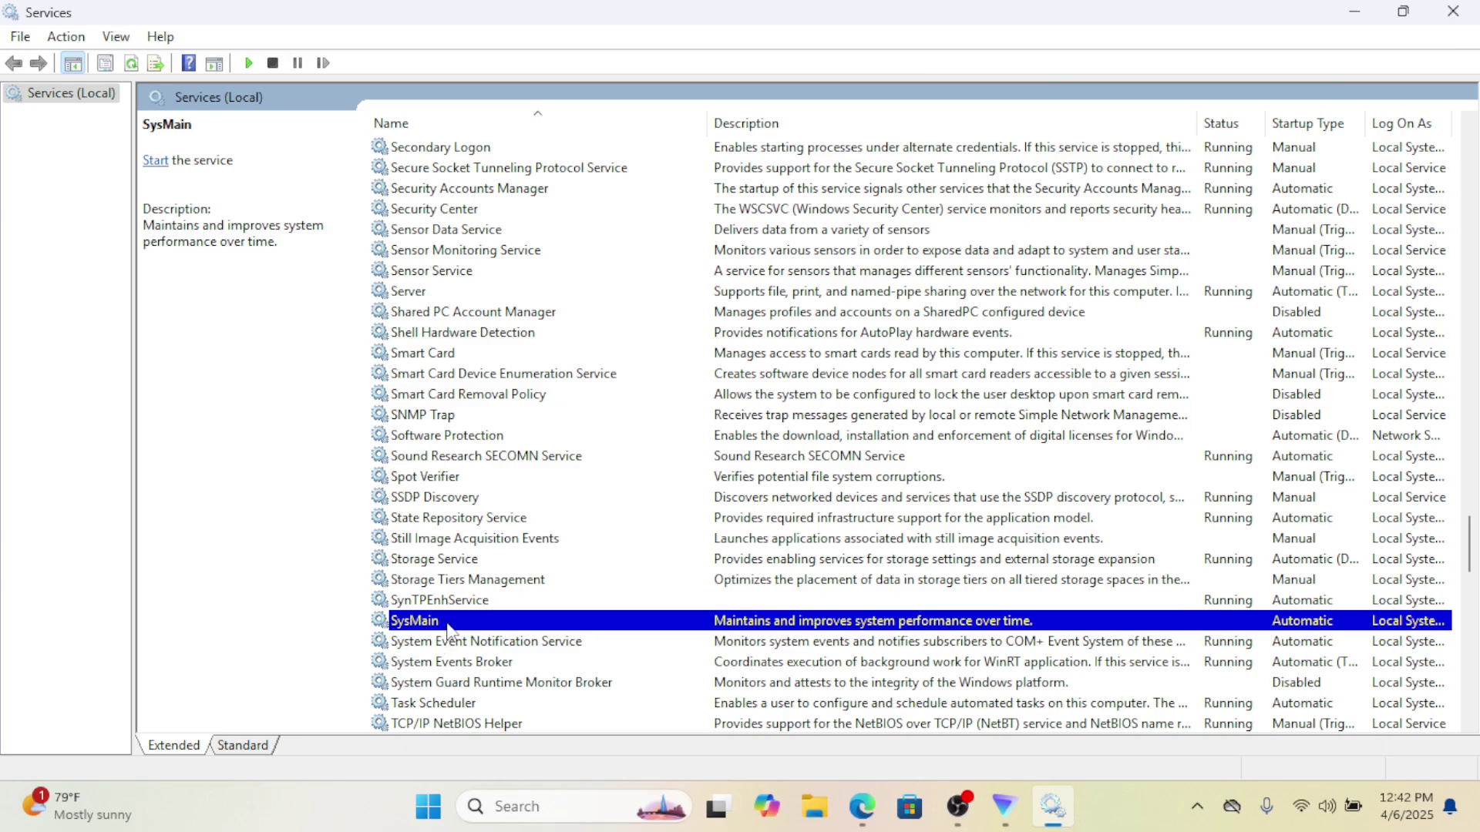
Change SysMain's startup type to Disabled in its Properties.
right_click(477, 622)
click(518, 574)
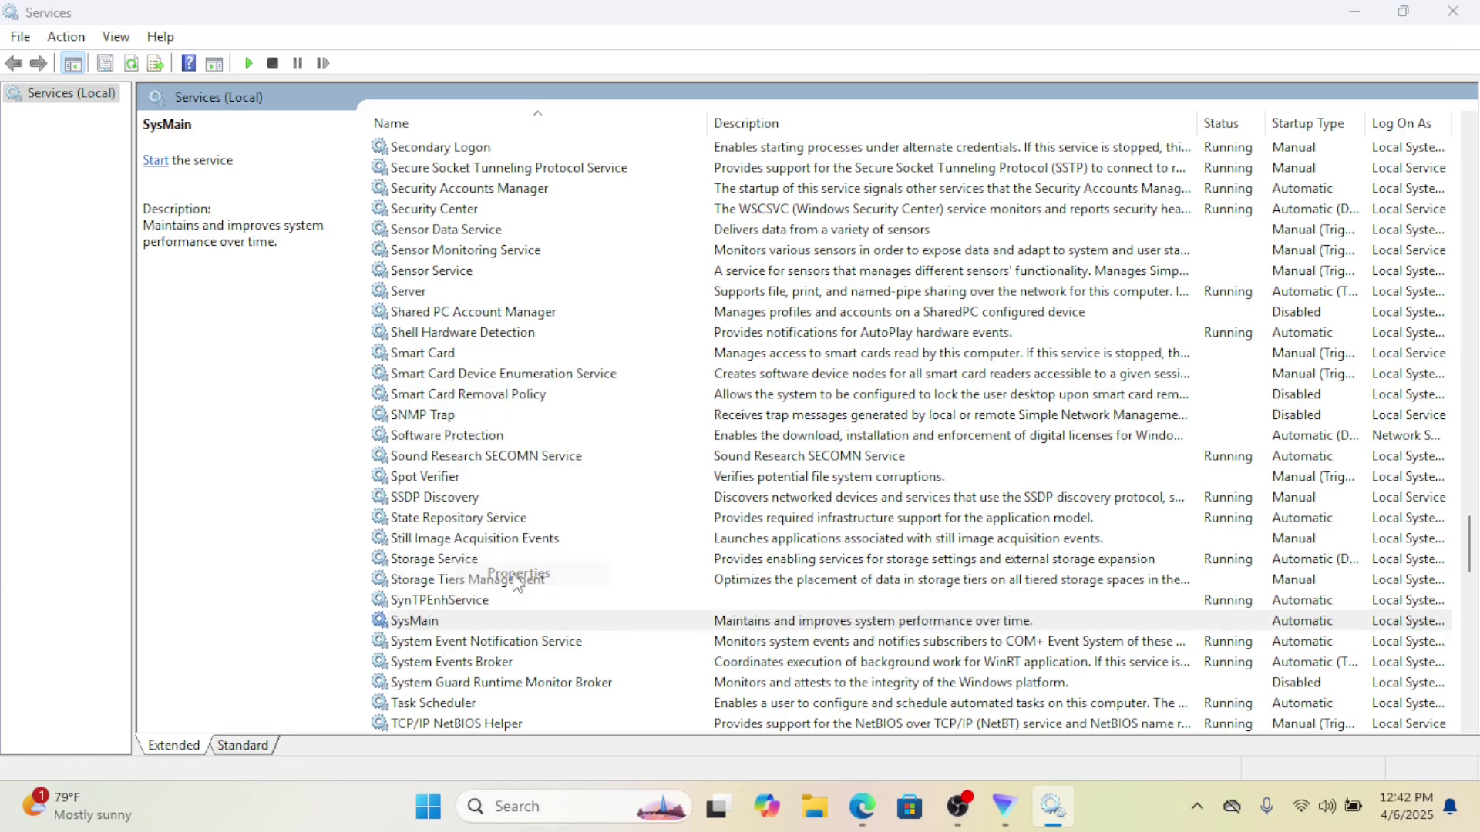
click(752, 378)
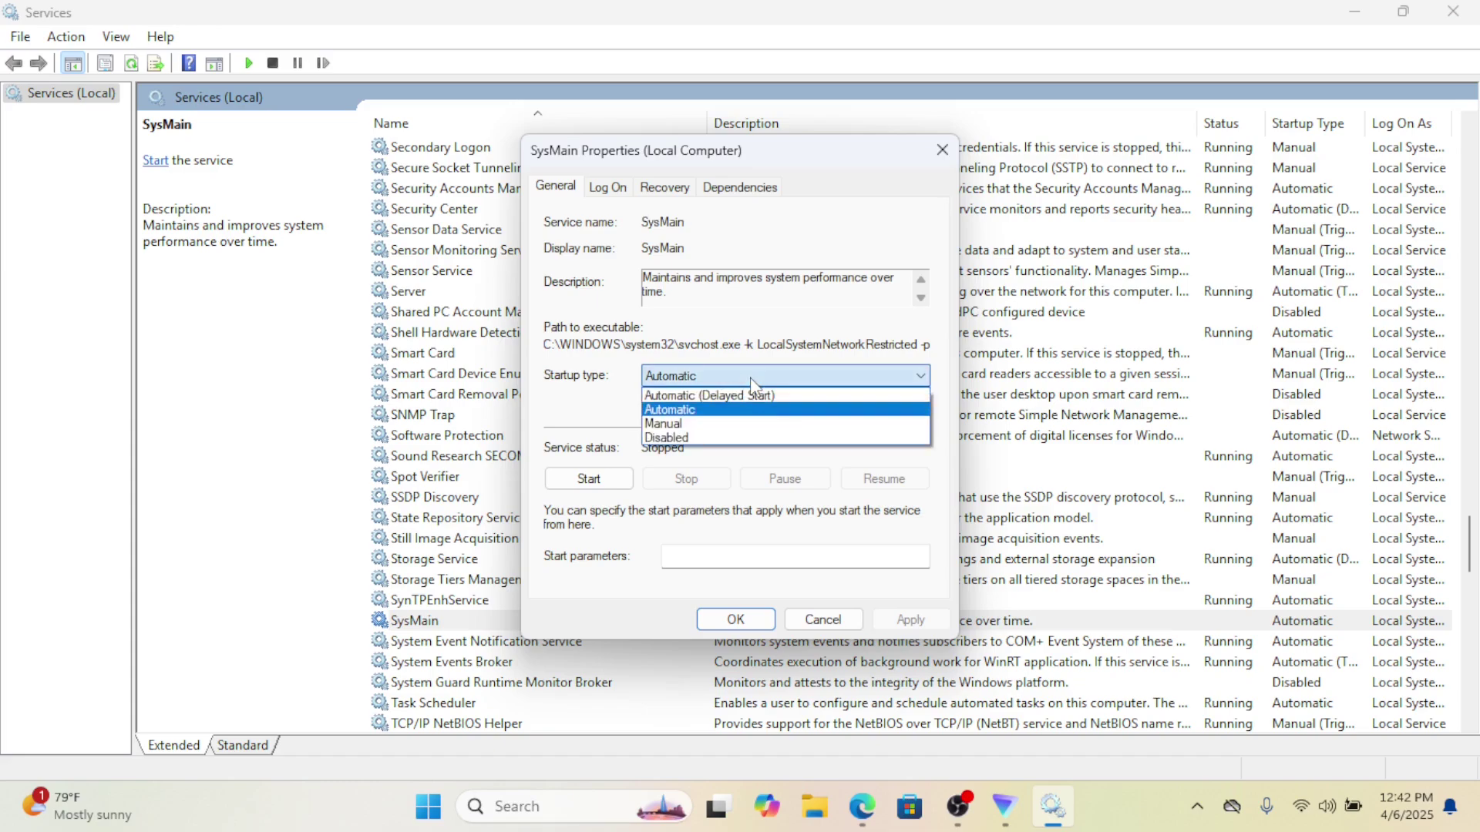
click(744, 438)
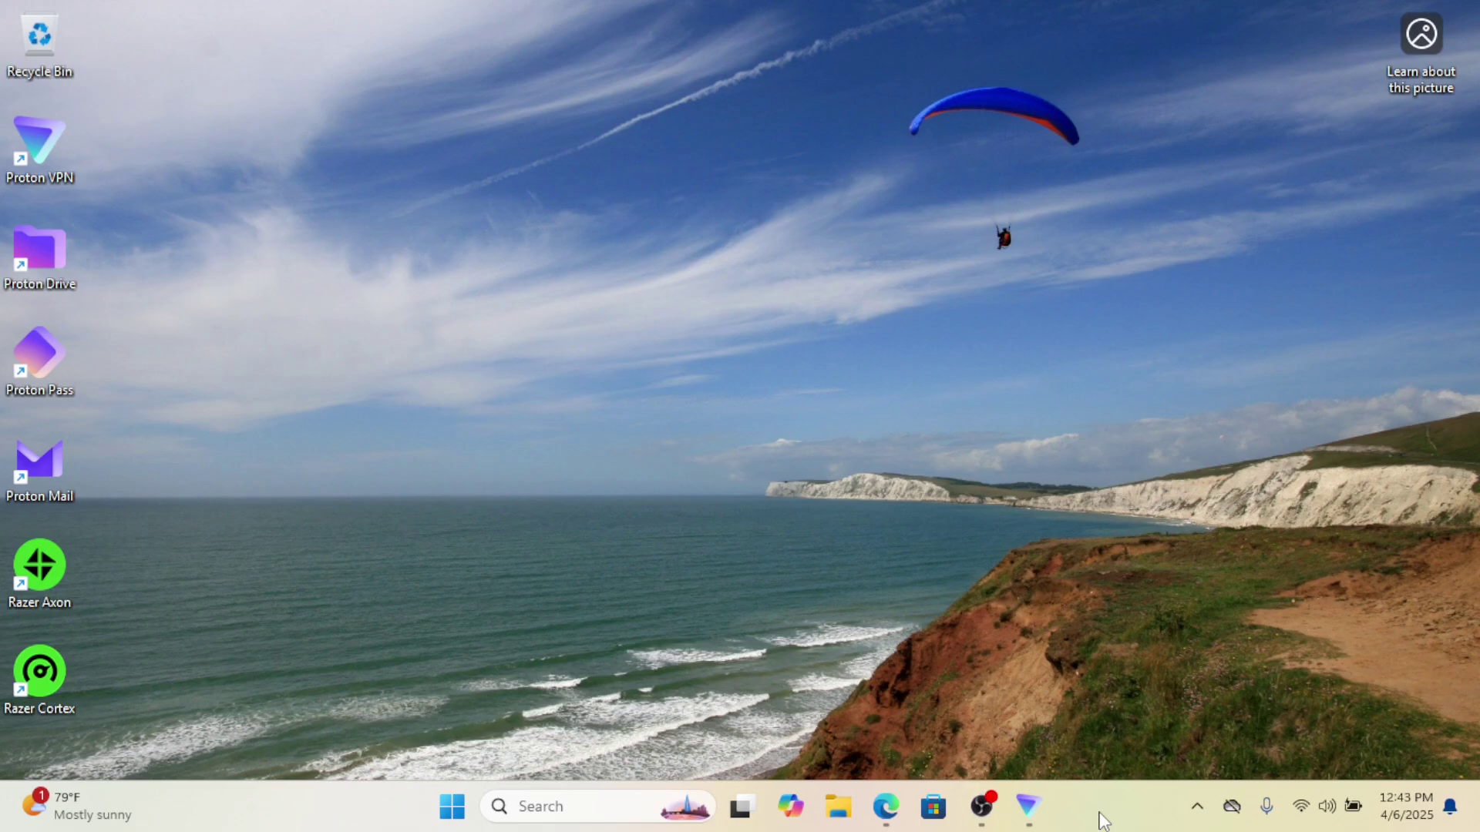
Check Task Manager's Memory page, maximized: 8.0 GB at 3200 MT/s, 1 of 2 slots used.
right_click(1101, 809)
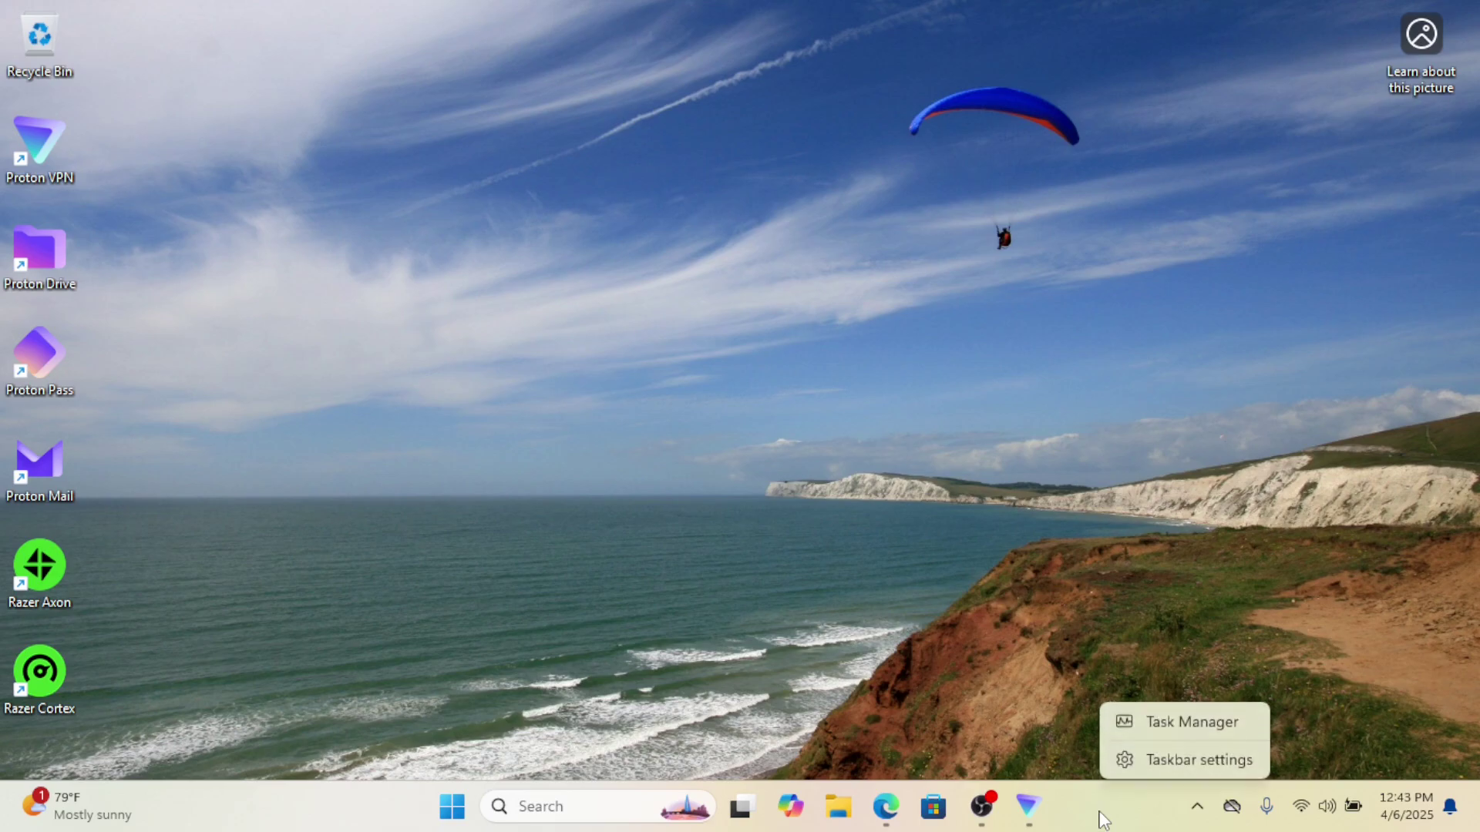
click(1149, 731)
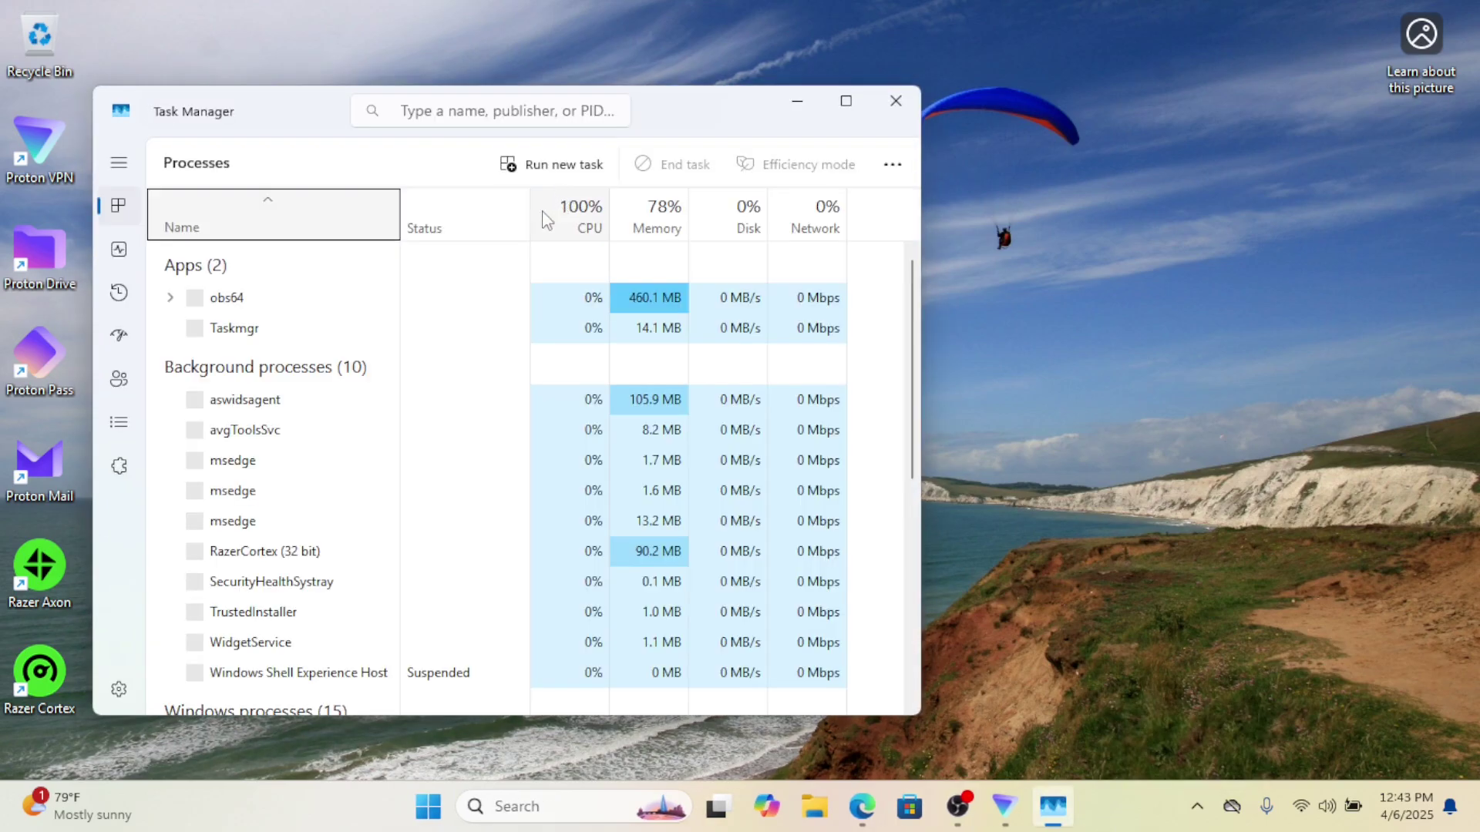
click(845, 102)
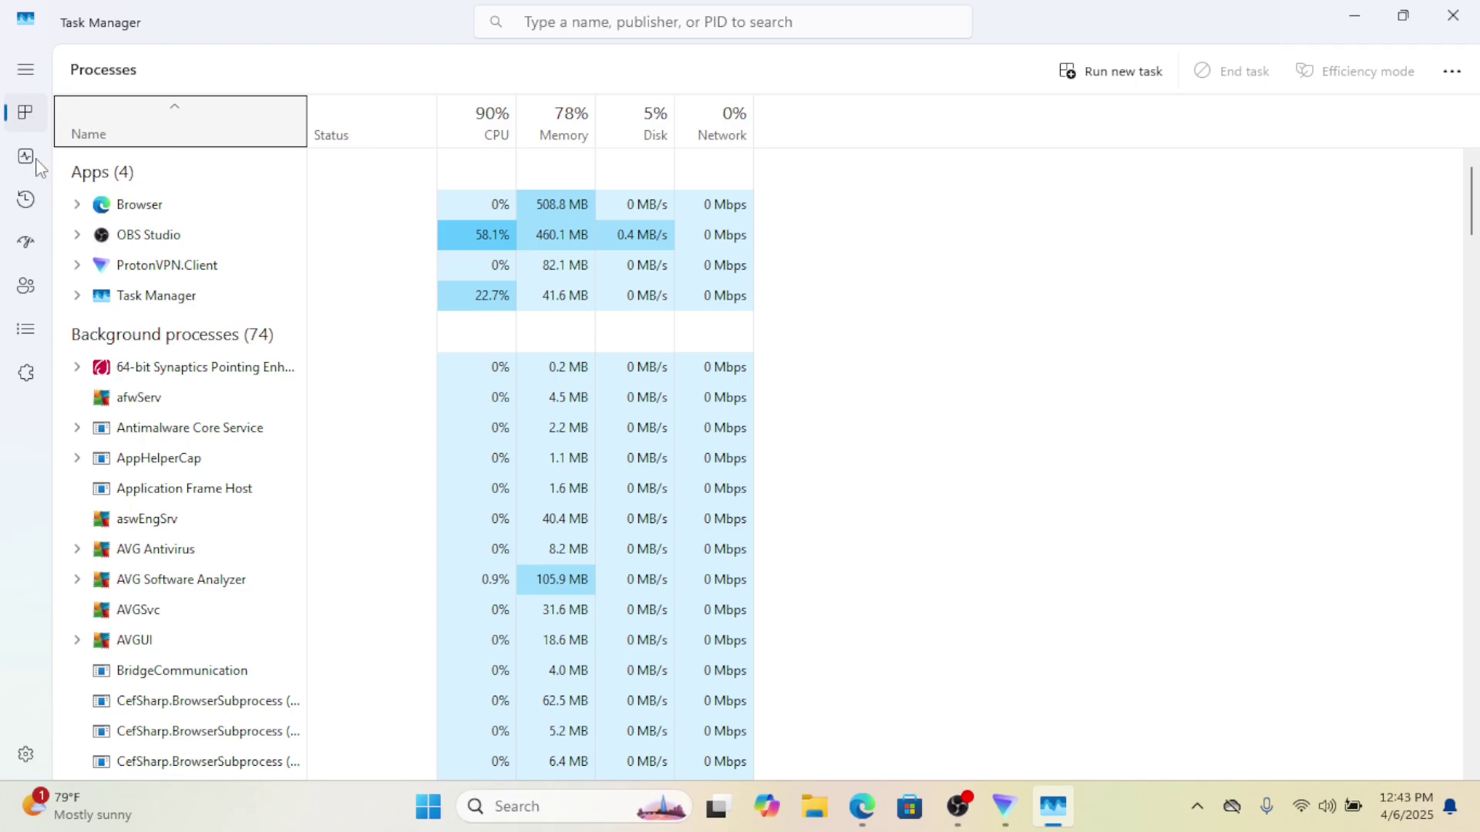
click(36, 163)
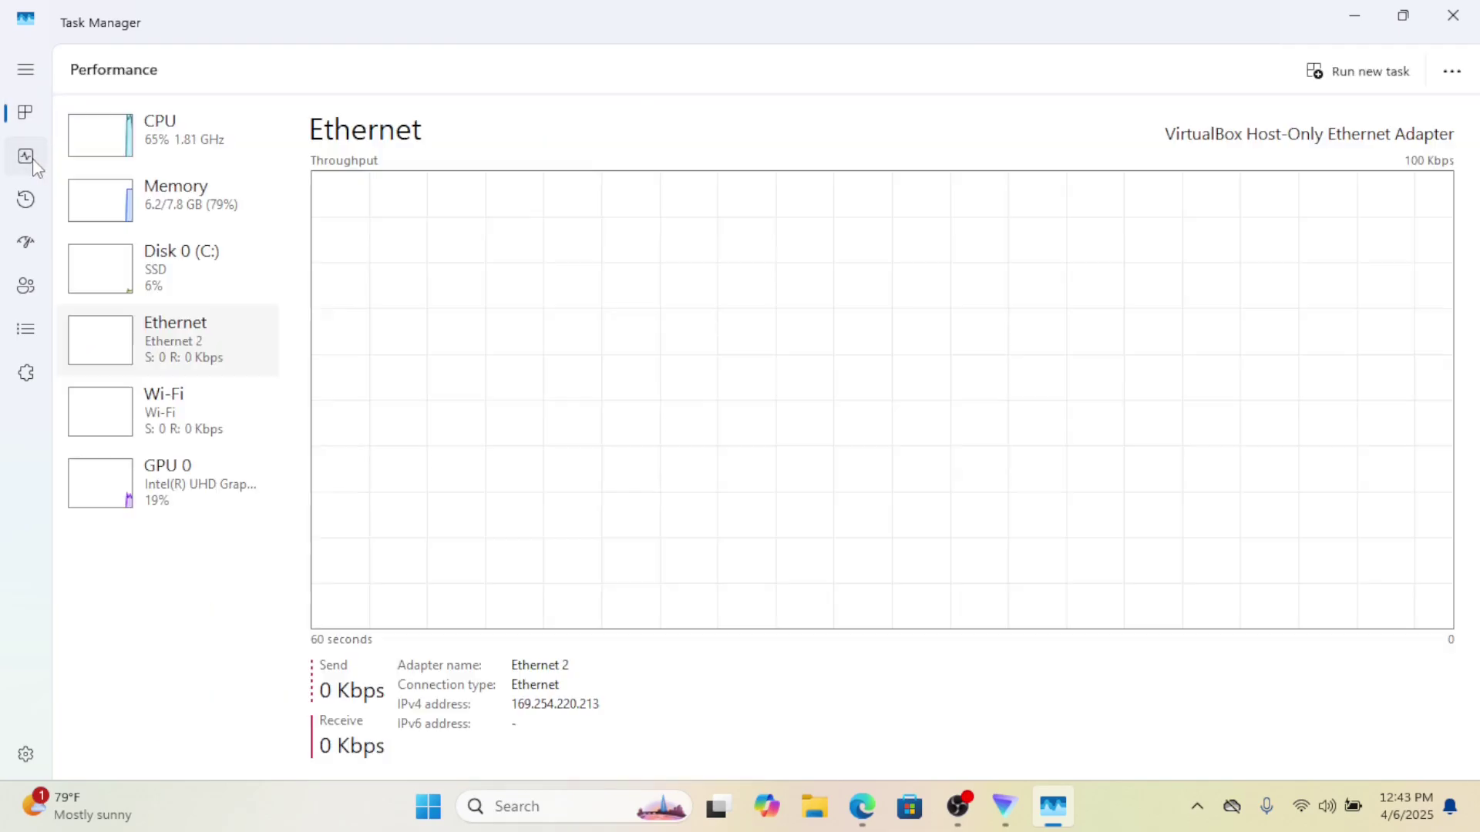
click(121, 218)
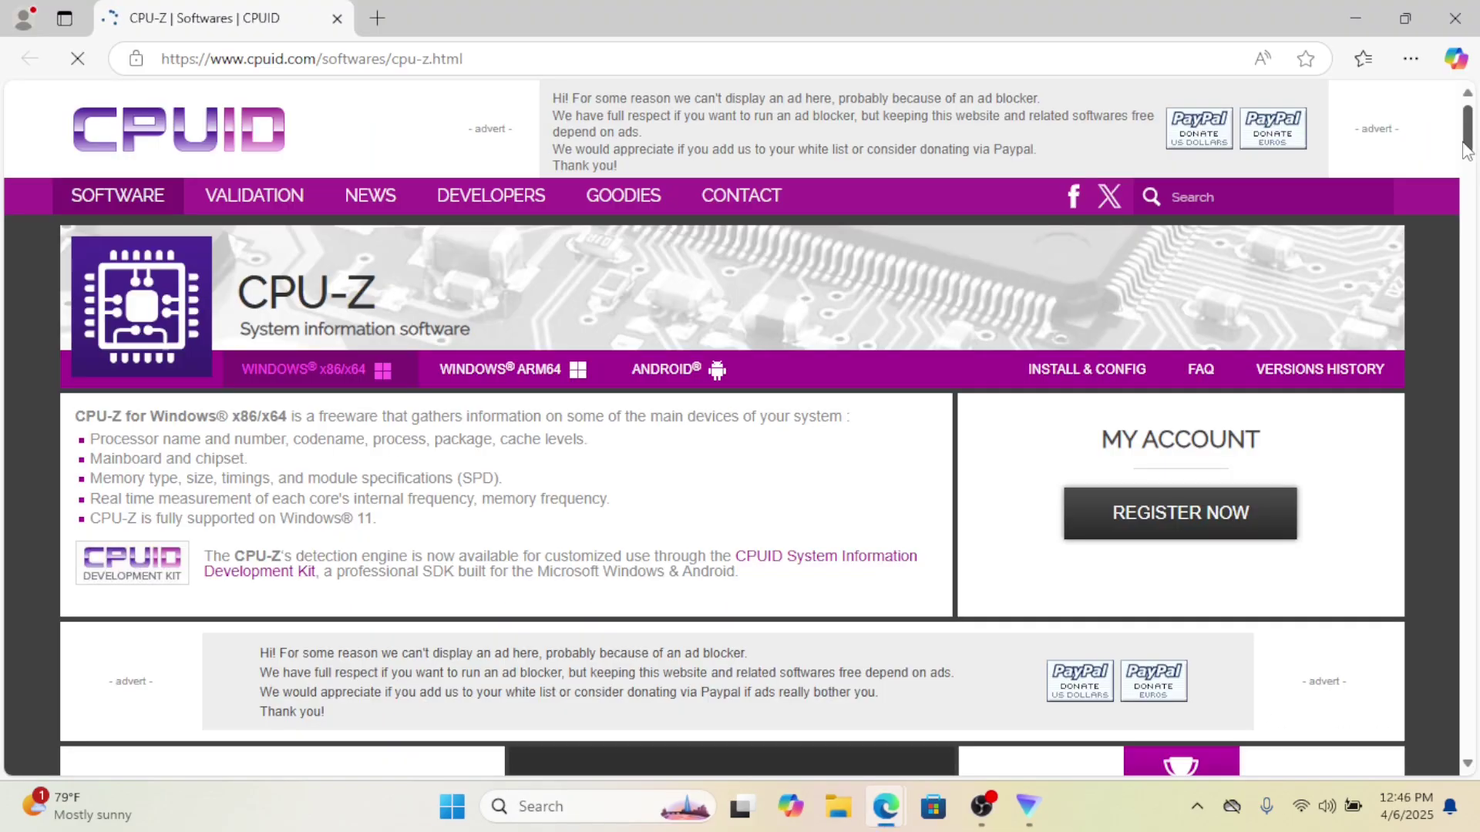
drag(1467, 150, 1456, 262)
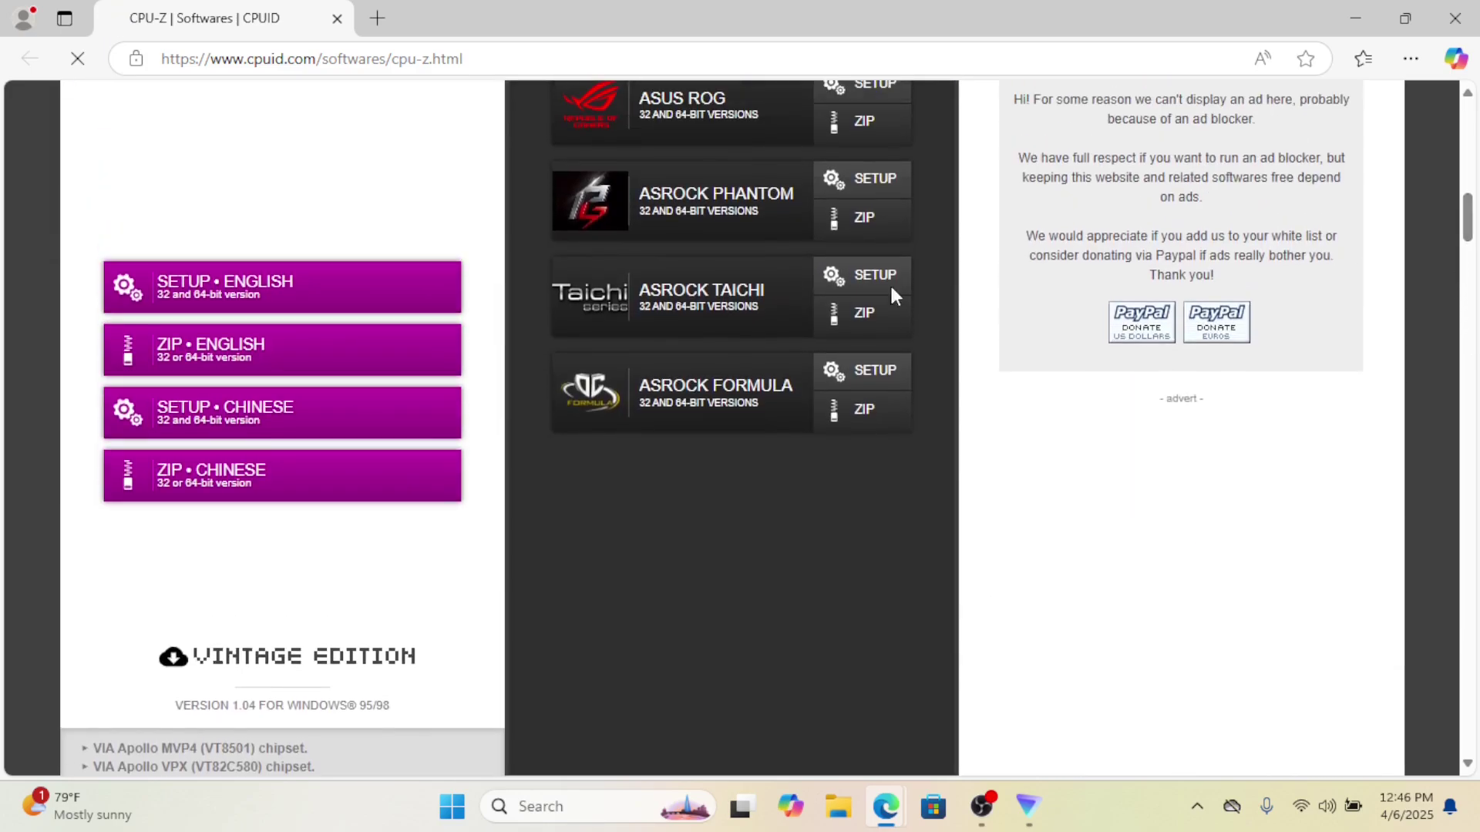
Download the English CPU-Z 2.15 setup from cpuid.com and open the installer.
click(274, 593)
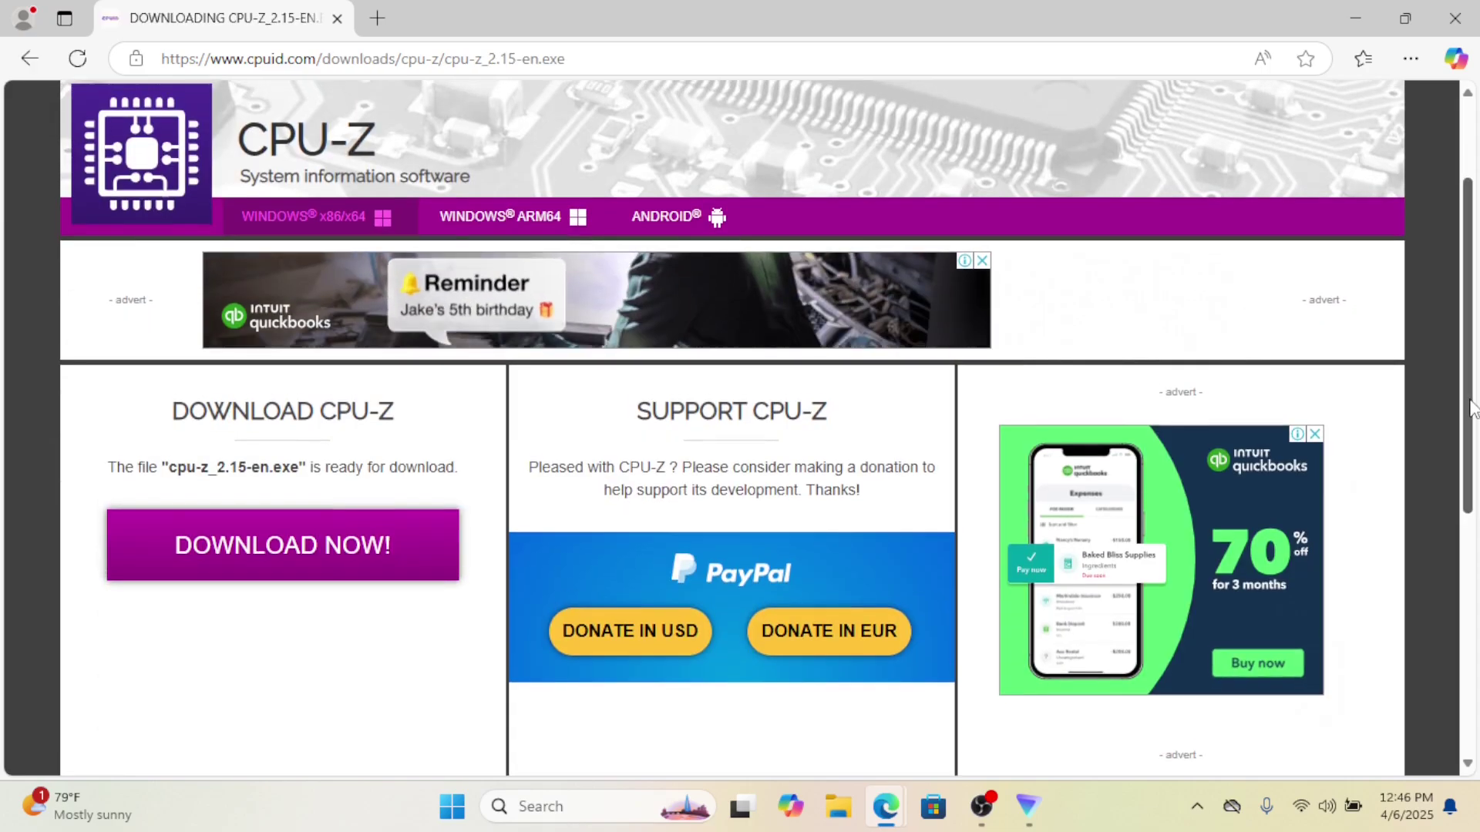
click(299, 560)
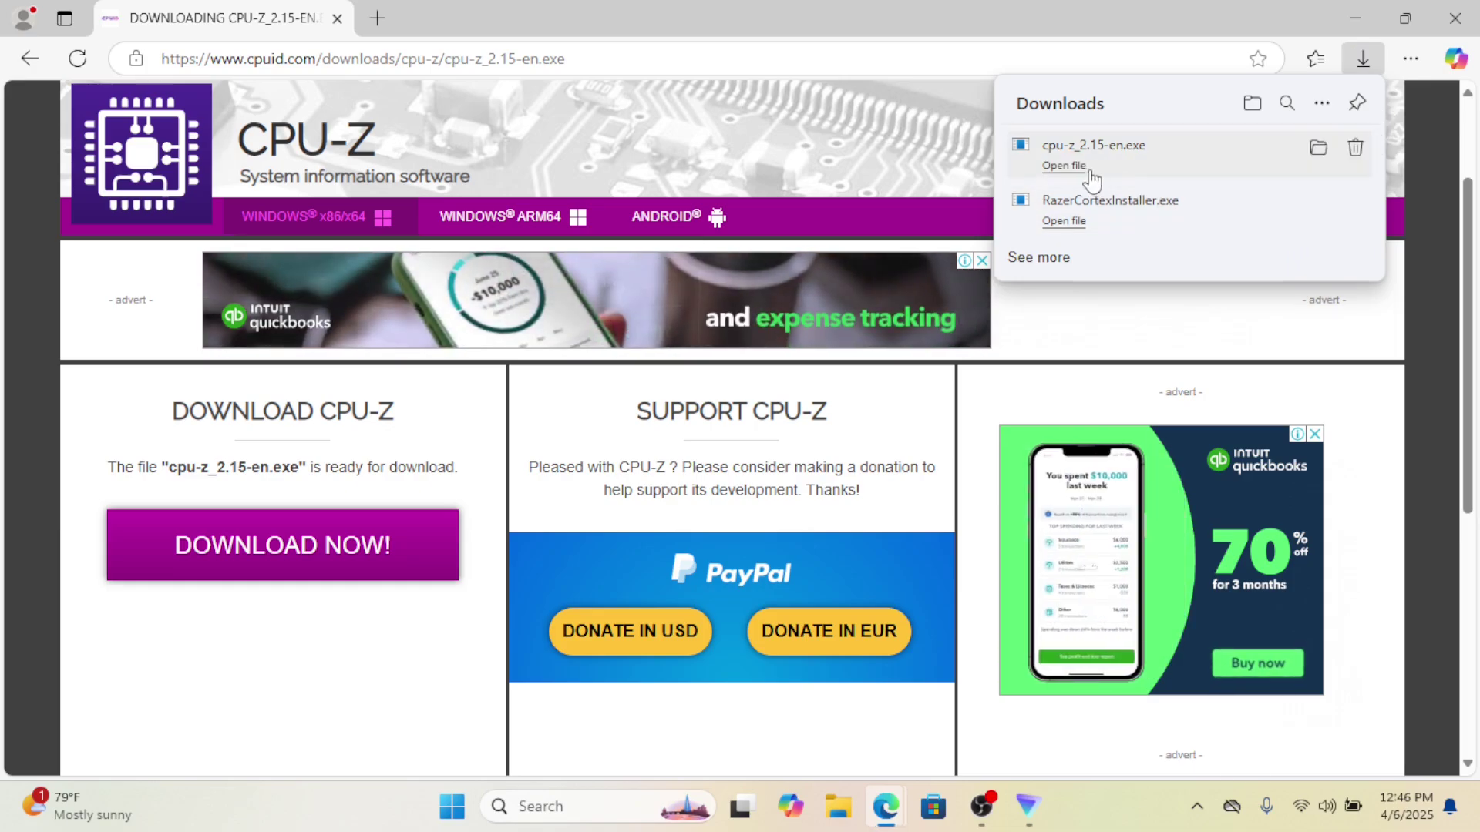
click(1075, 168)
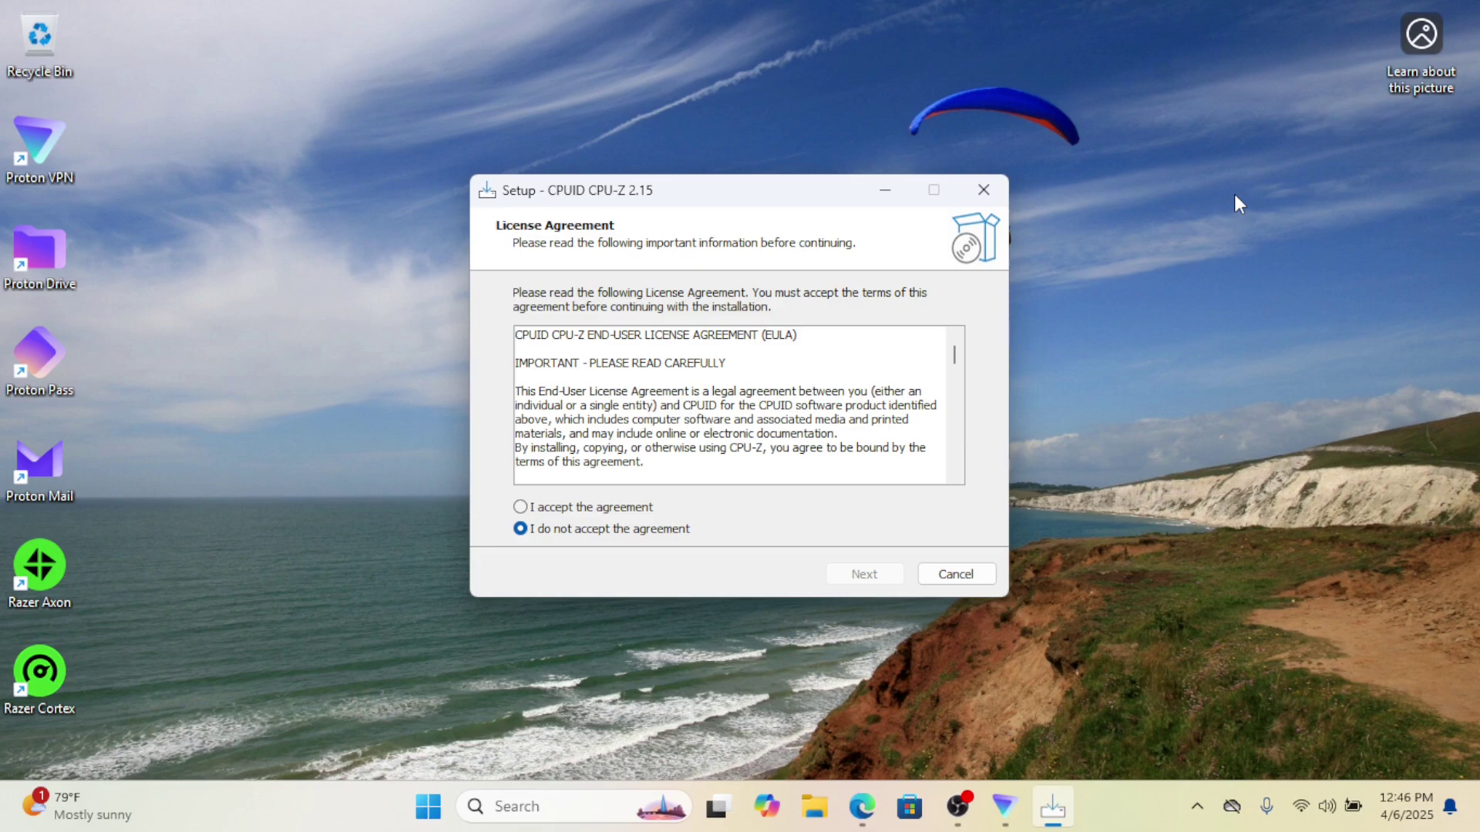
Install CPU-Z 2.15 with the default folders and a desktop icon, then launch it.
click(521, 508)
click(889, 579)
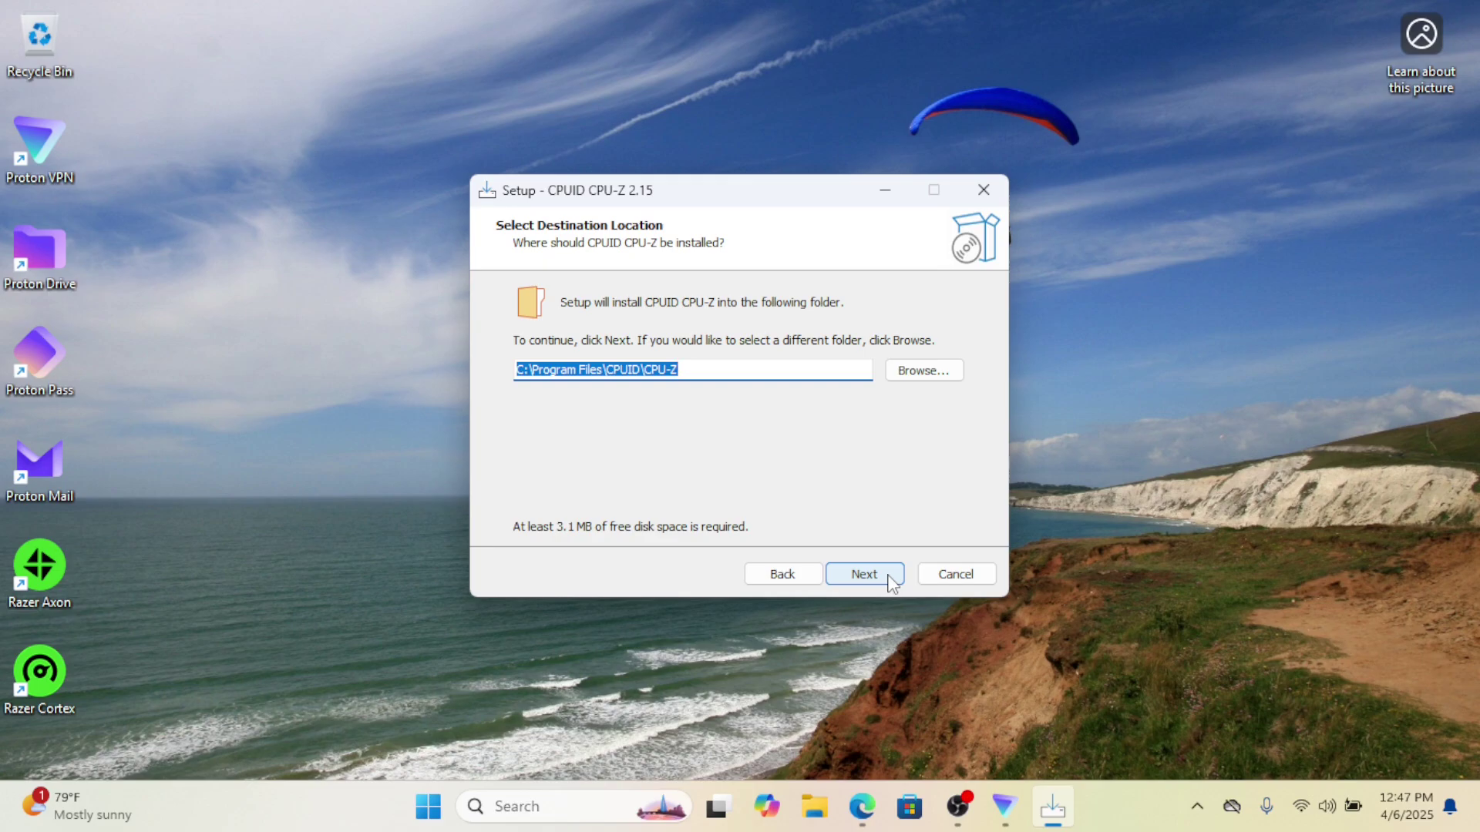
click(889, 579)
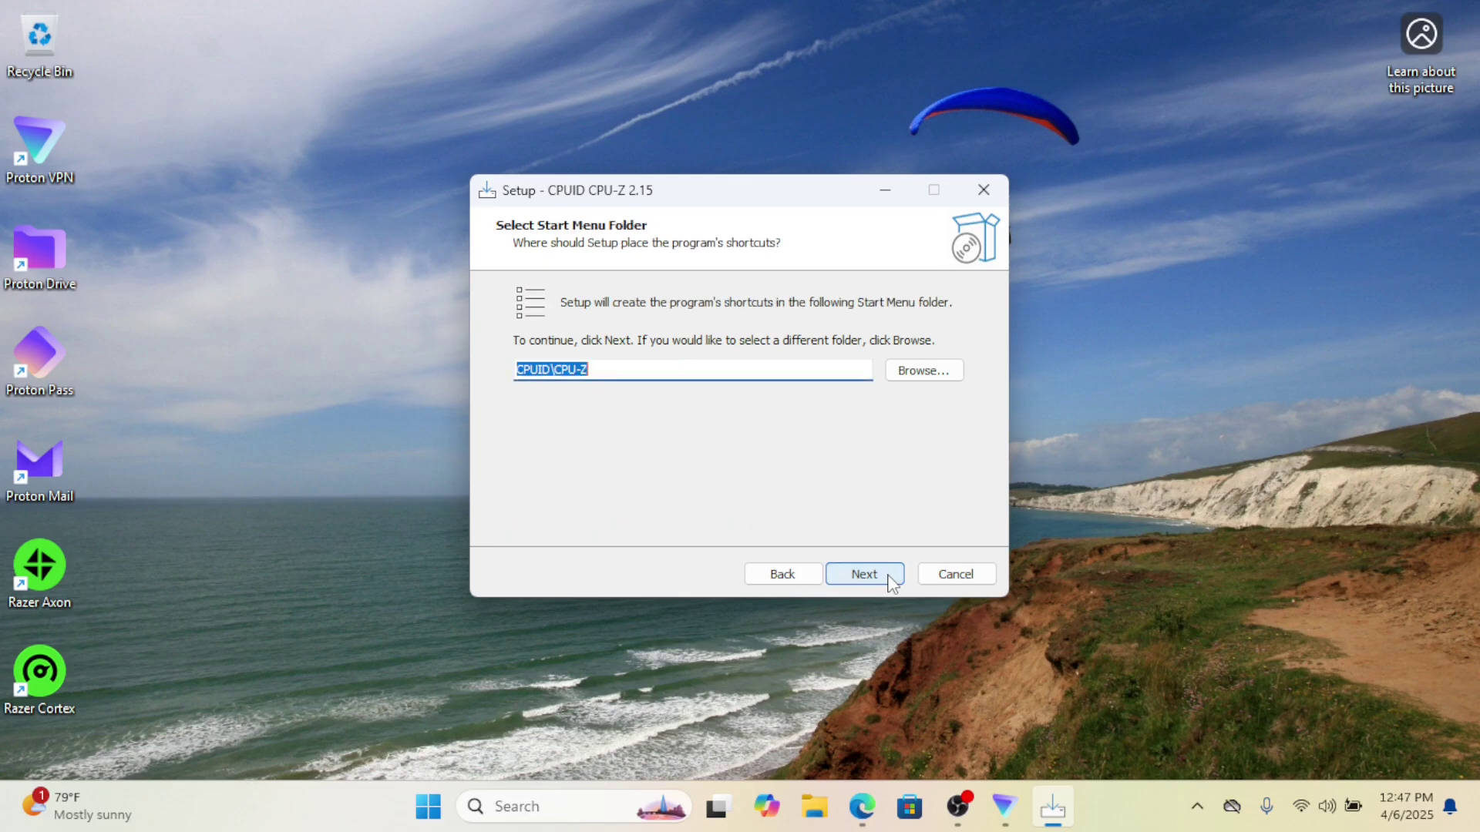
click(889, 578)
click(890, 578)
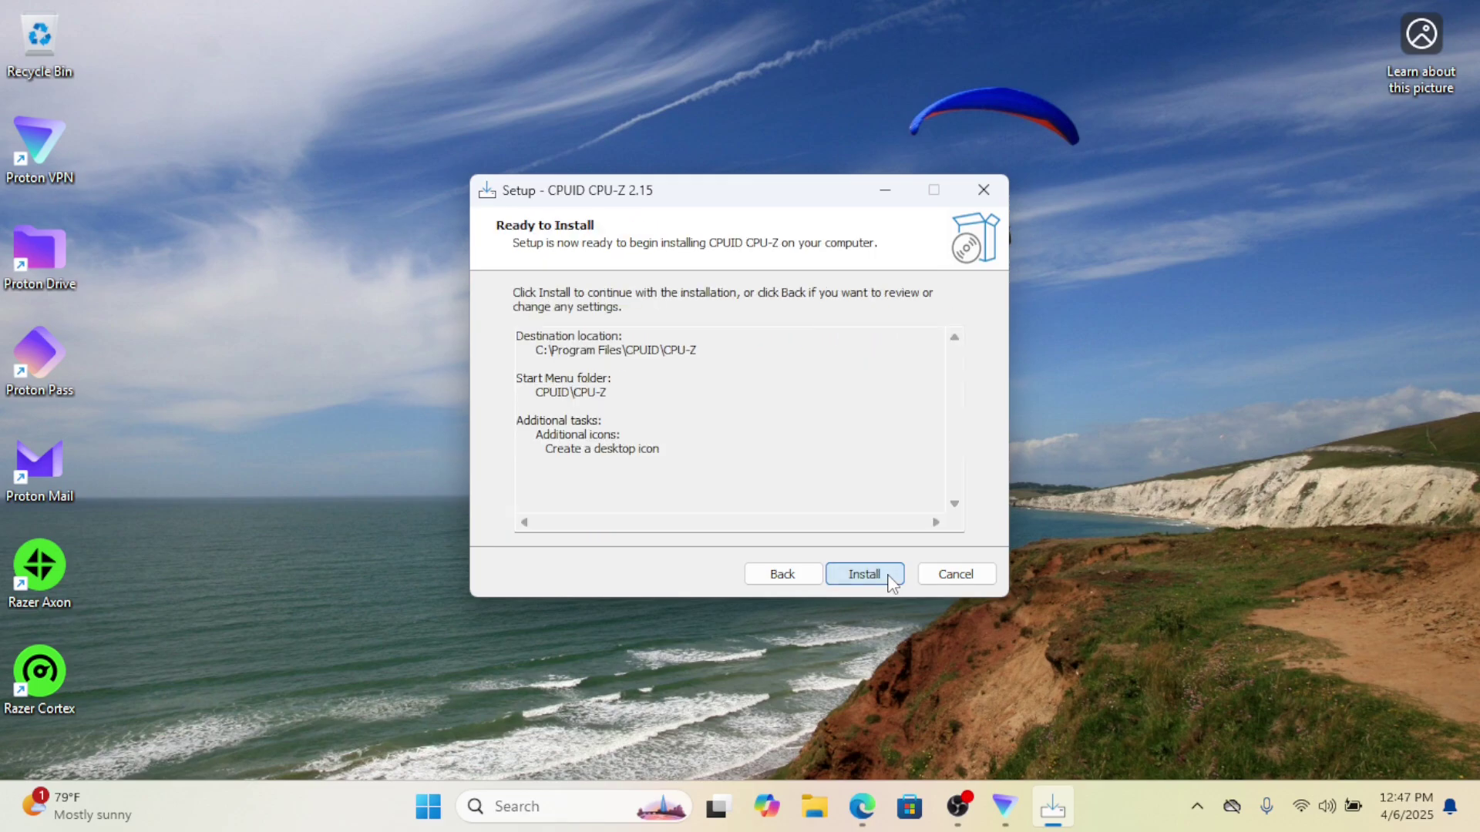
click(882, 582)
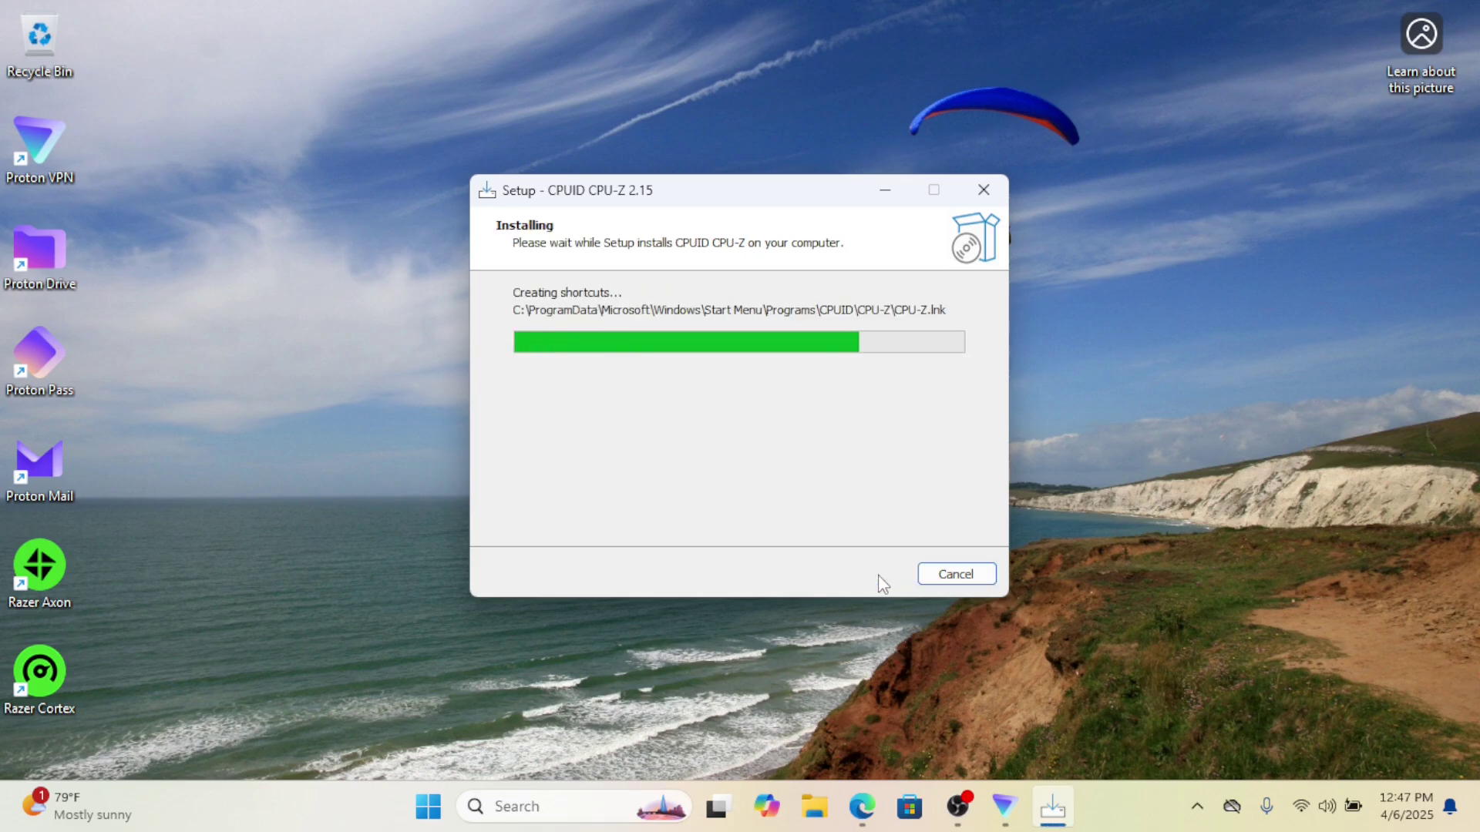
click(882, 583)
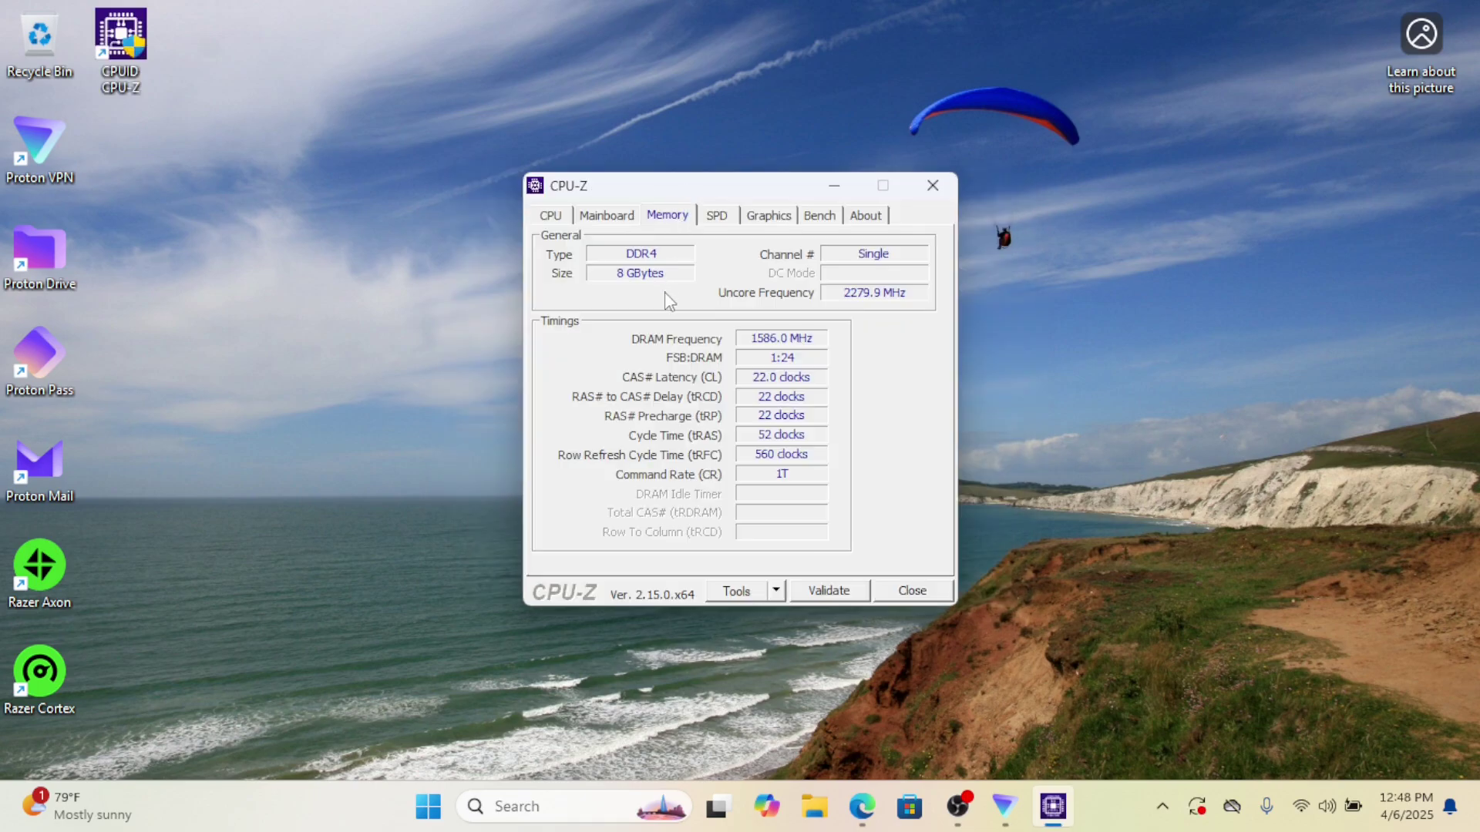